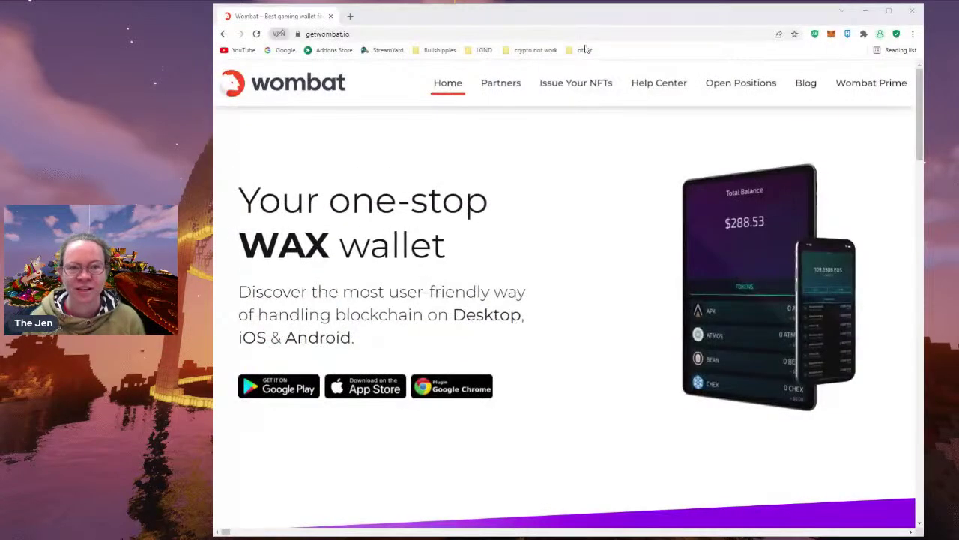
- Open the Wombat - Gaming Wallet for Ethereum & EOS Web Store listing and add it to Chrome
click(612, 15)
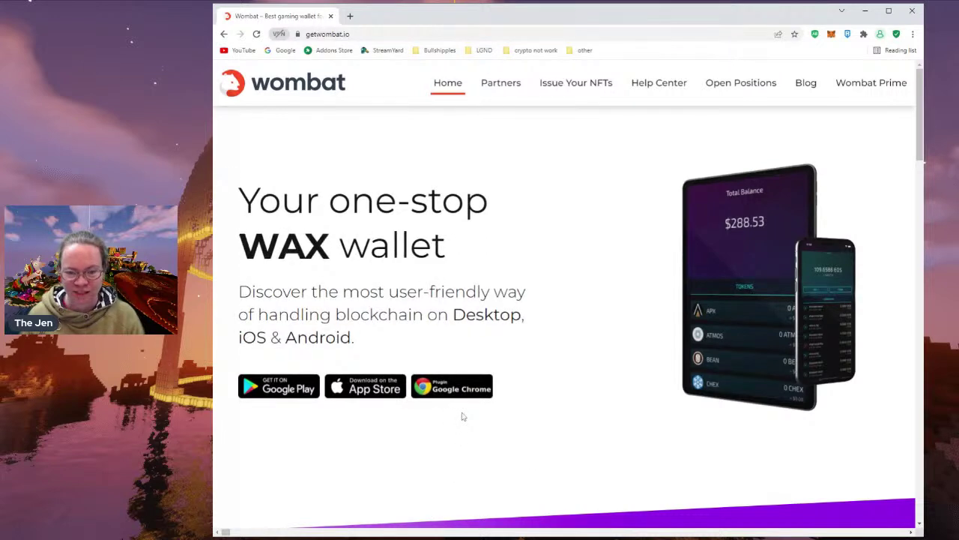
click(449, 393)
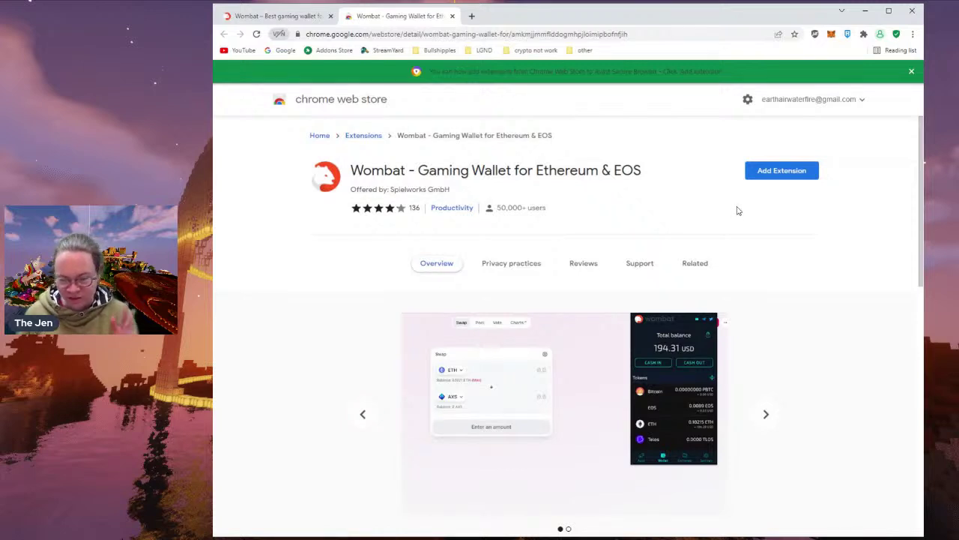
click(780, 171)
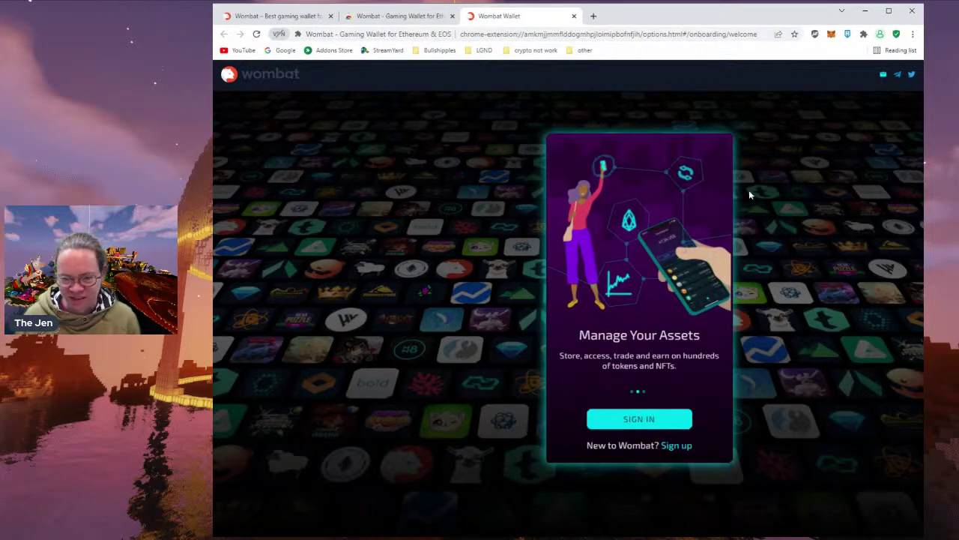
- Choose Sign up on the Wombat welcome screen to create a new account
click(677, 445)
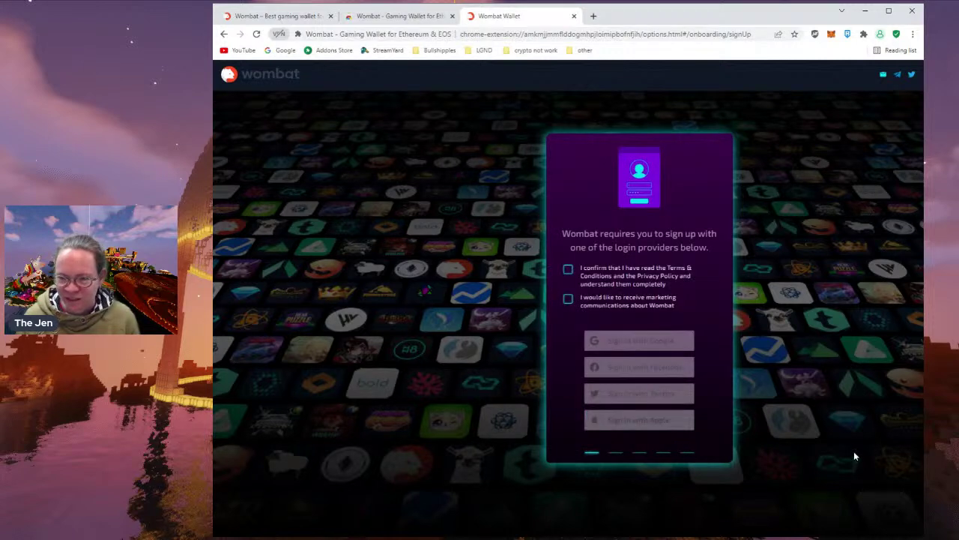
- Accept the Terms & Conditions and Privacy Policy, opt in to marketing, and sign up with Google
click(677, 272)
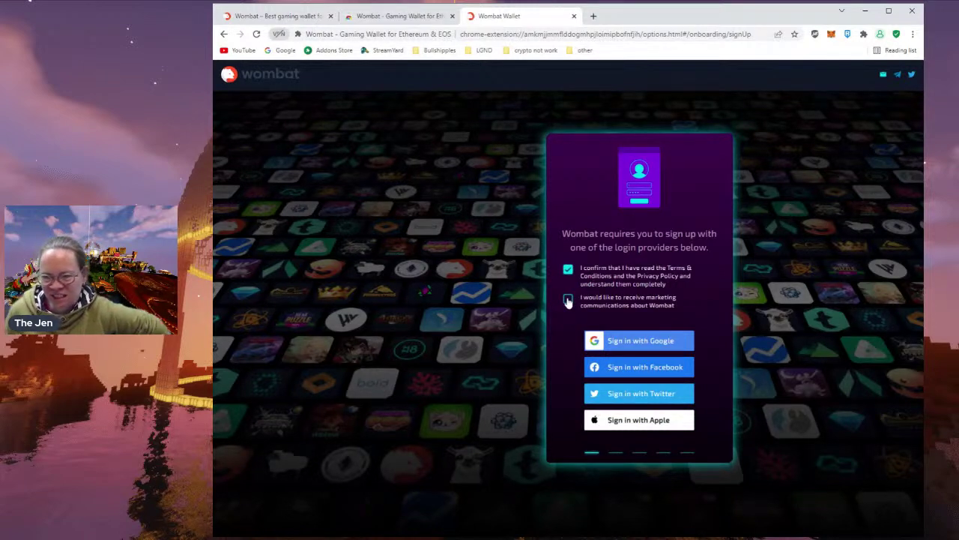
click(568, 300)
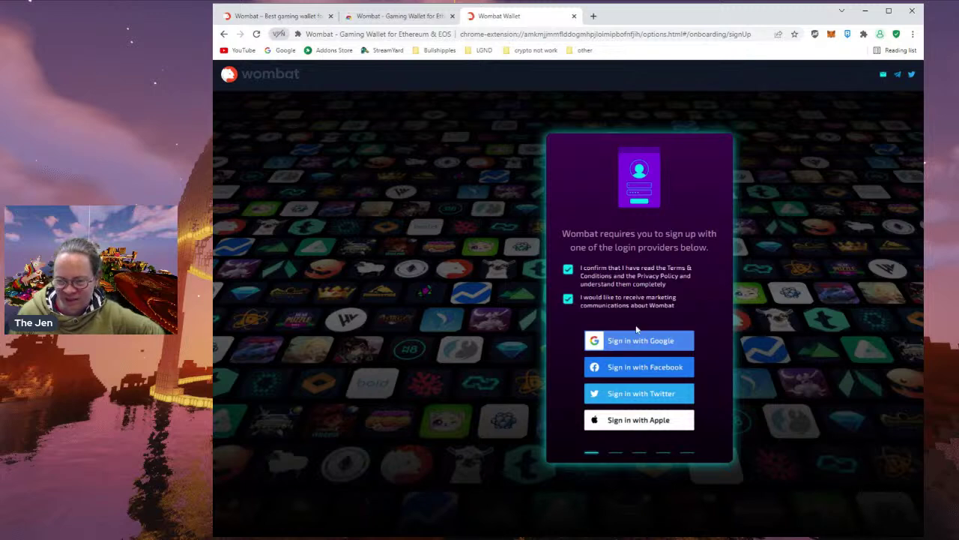
click(638, 342)
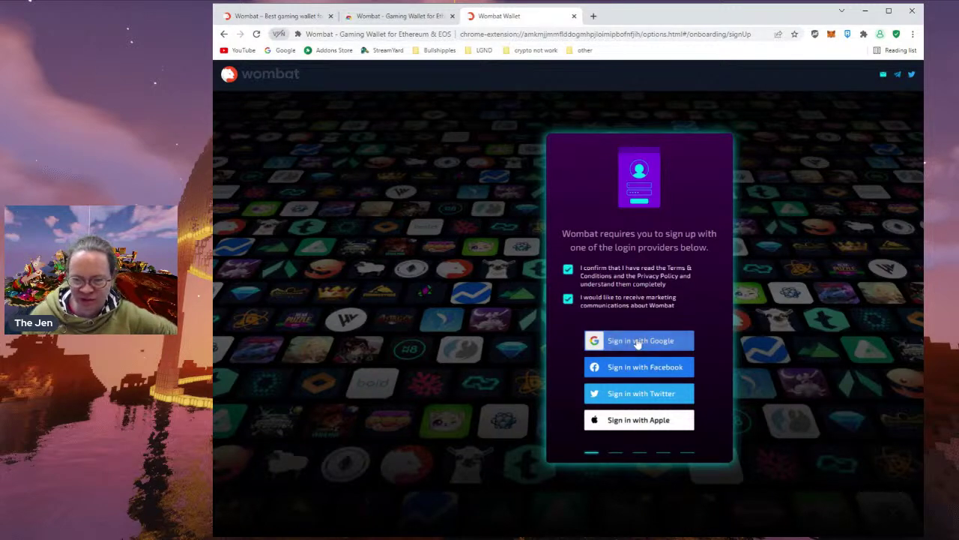
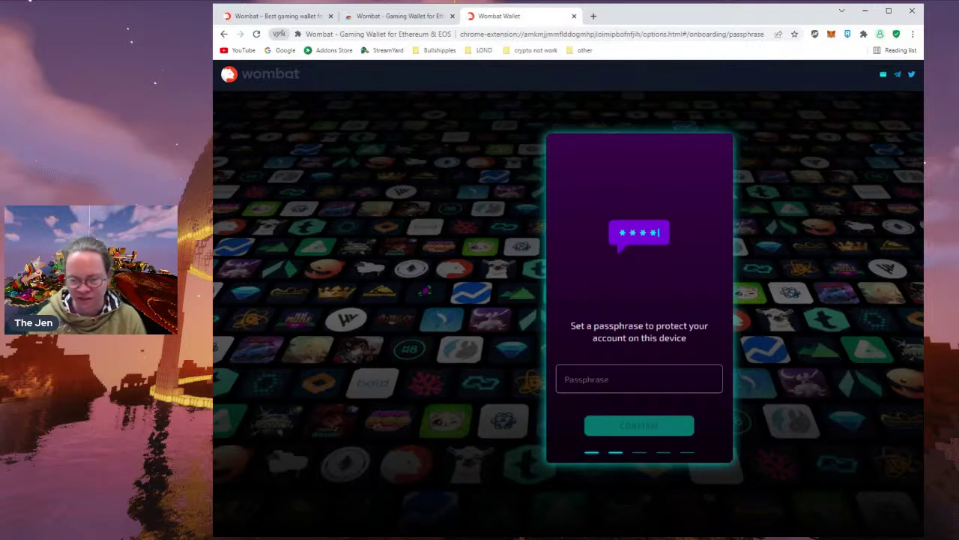
- Protect the wallet with a 16-character passphrase and confirm it
click(639, 378)
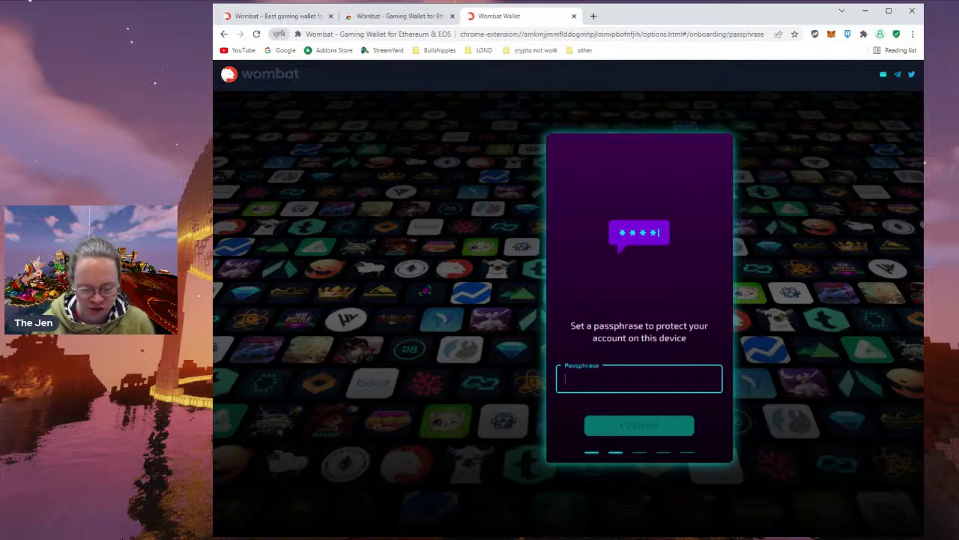
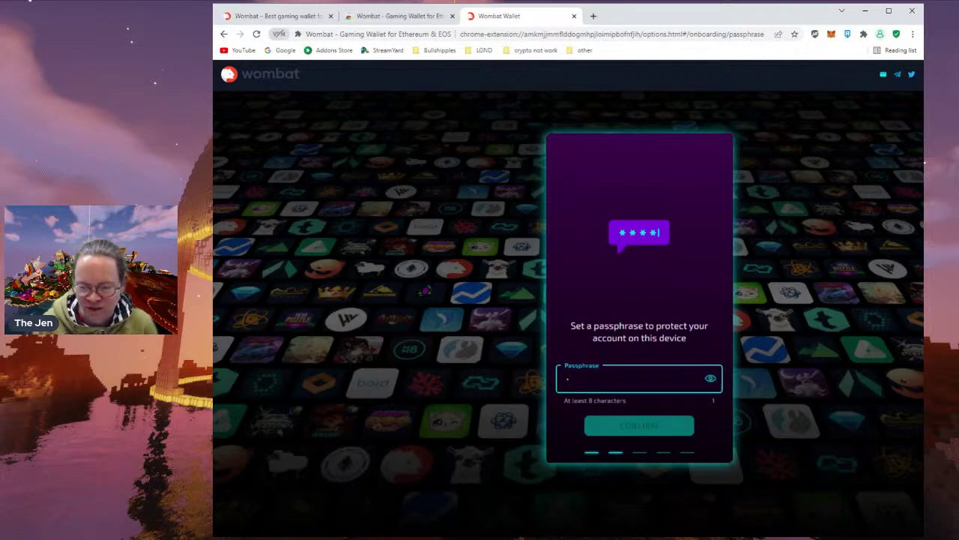
key(BackSpace)
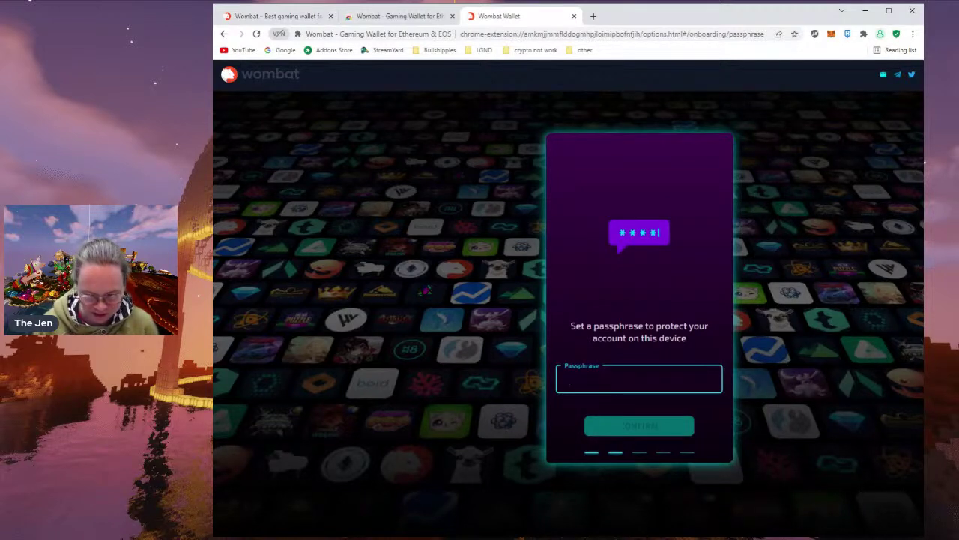
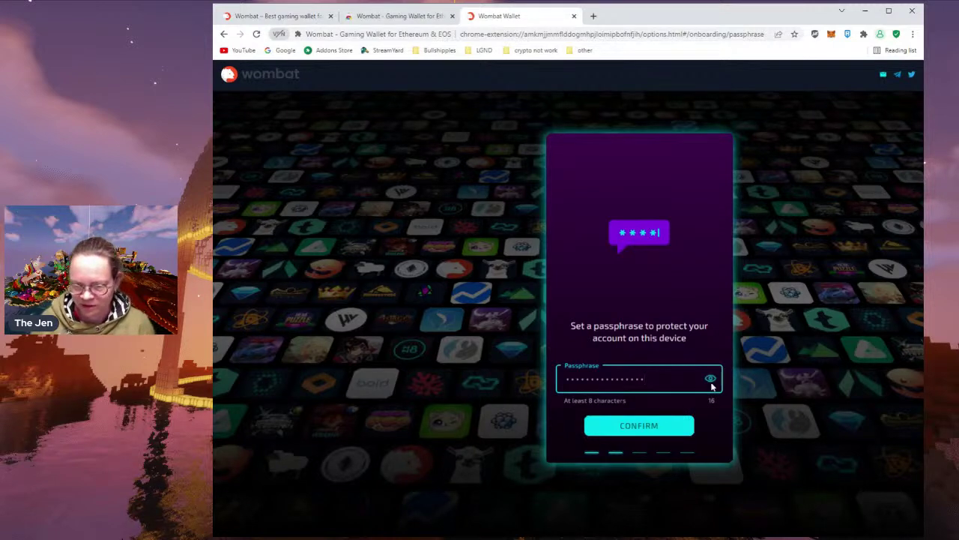
click(640, 425)
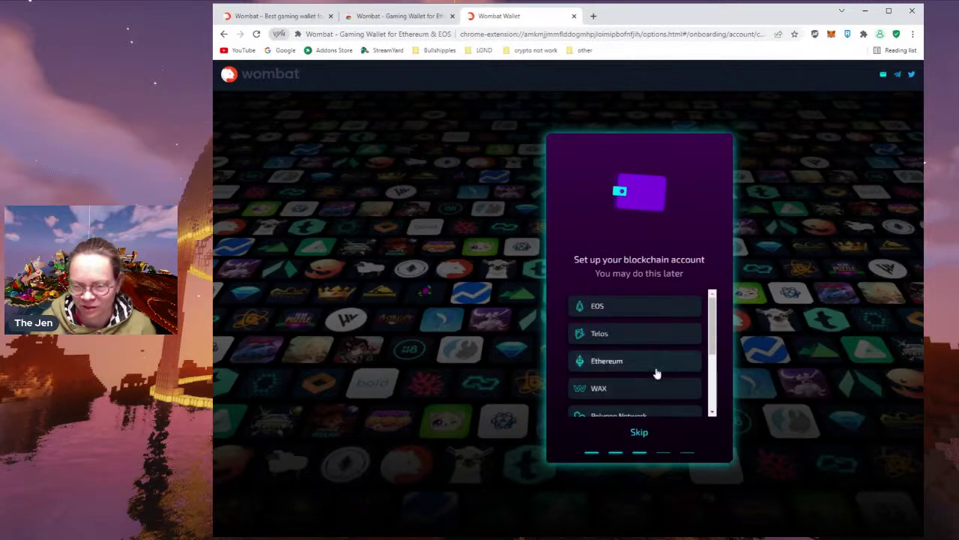
- Pick WAX from the EOS, Telos, Ethereum and WAX chain list
scroll(656, 373, down, 3)
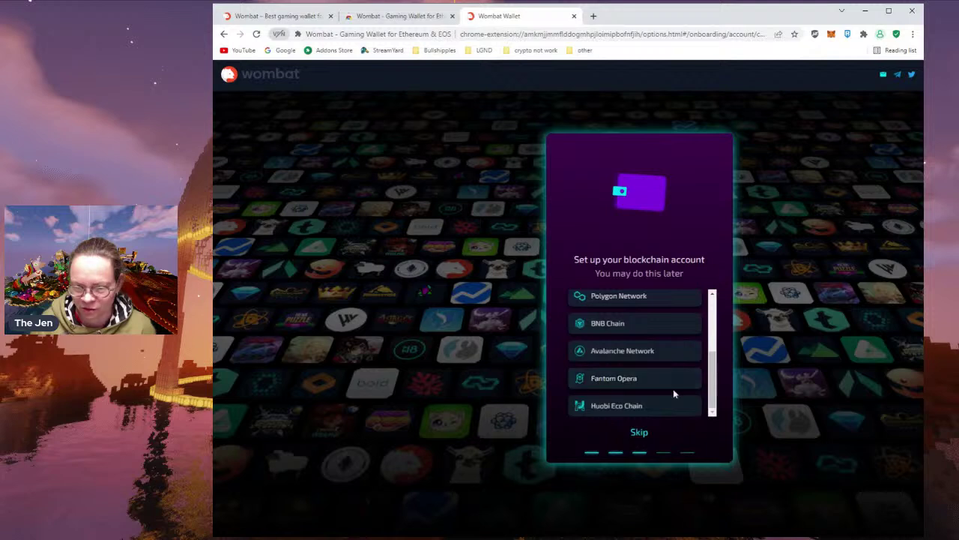
scroll(673, 389, up, 3)
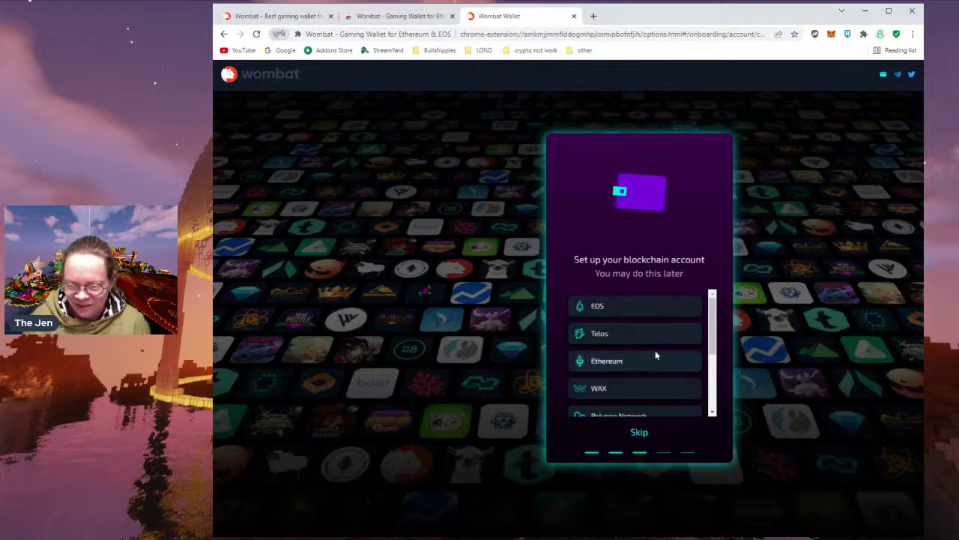
scroll(664, 388, down, 2)
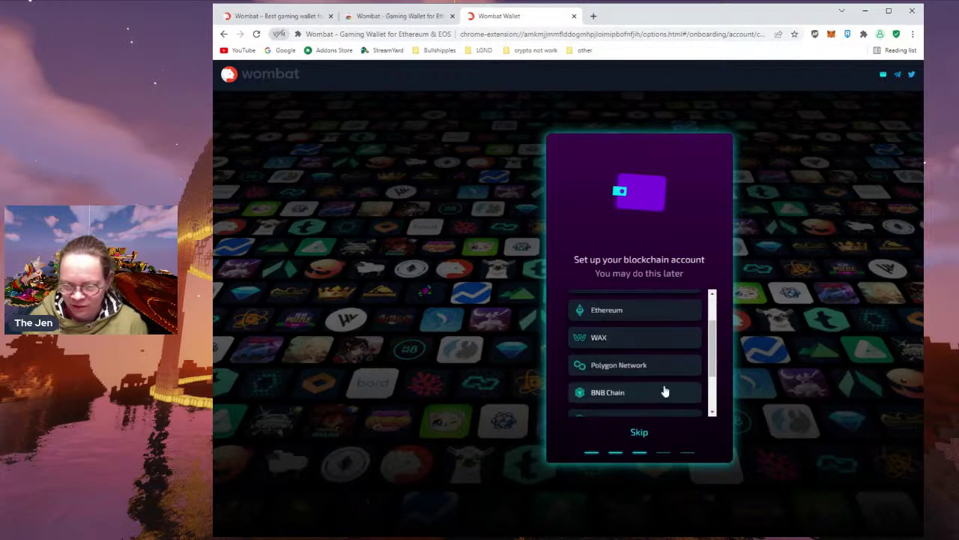
scroll(668, 339, down, 3)
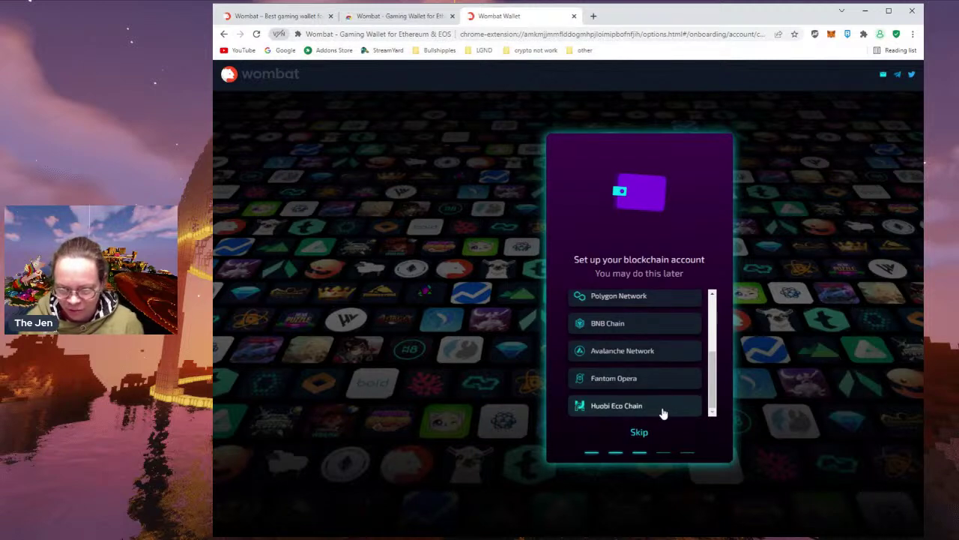
scroll(628, 381, up, 3)
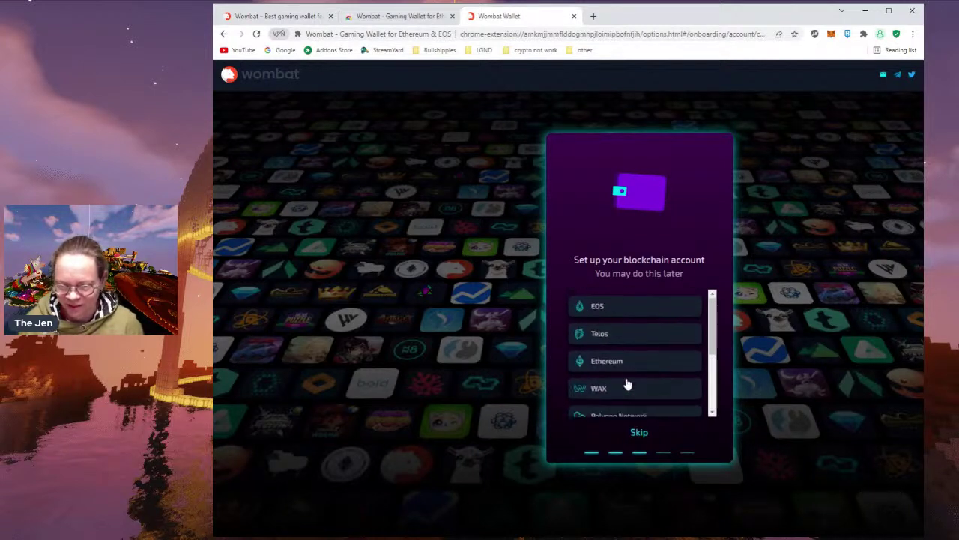
click(602, 390)
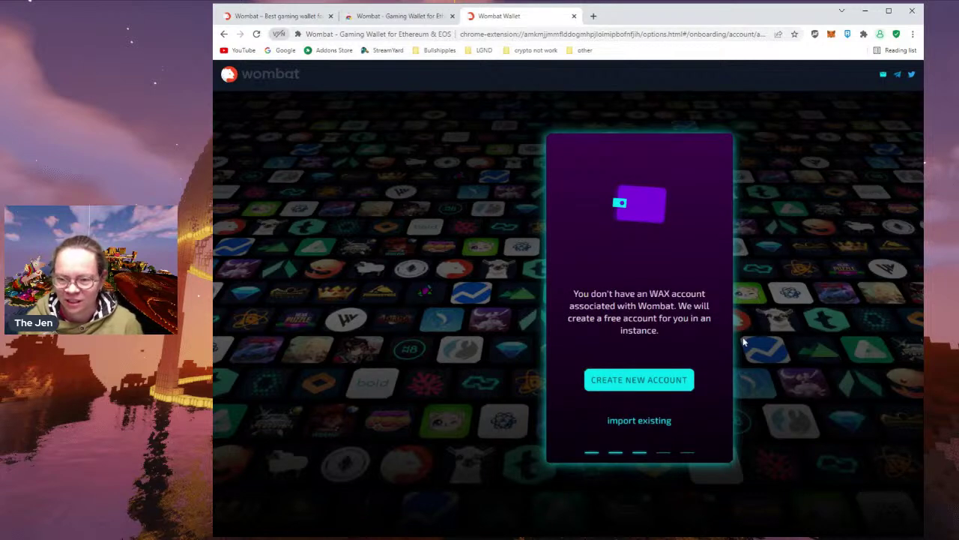
- Create a new free WAX account under a chosen 12-character account name
click(642, 380)
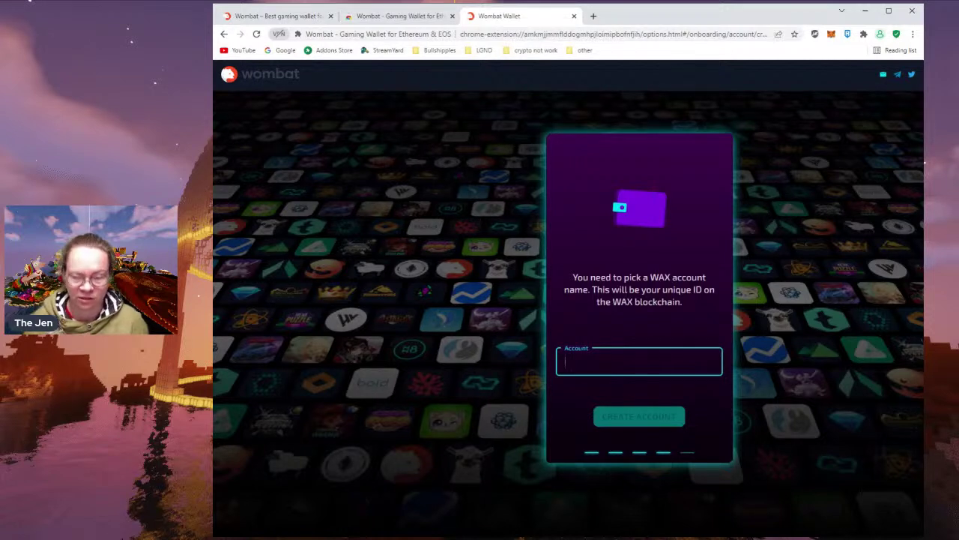
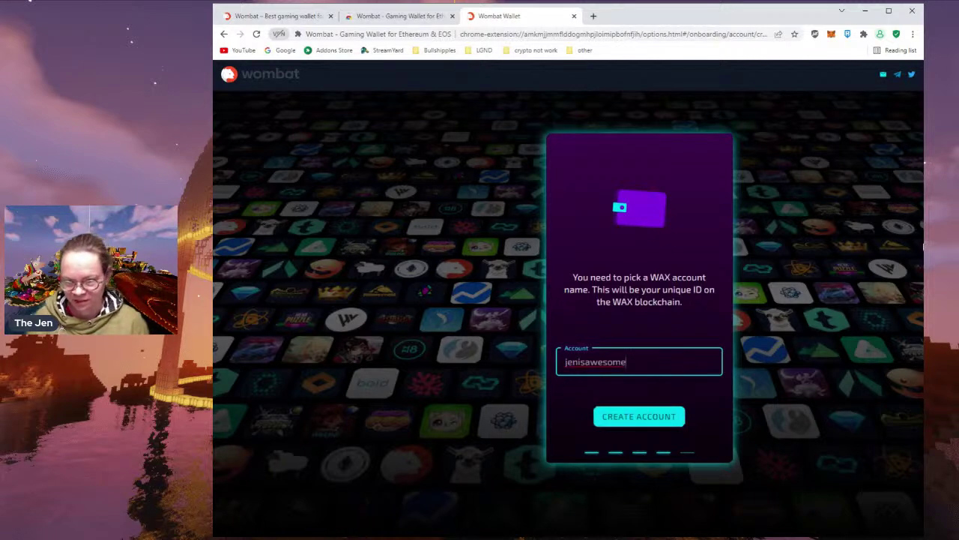
click(638, 421)
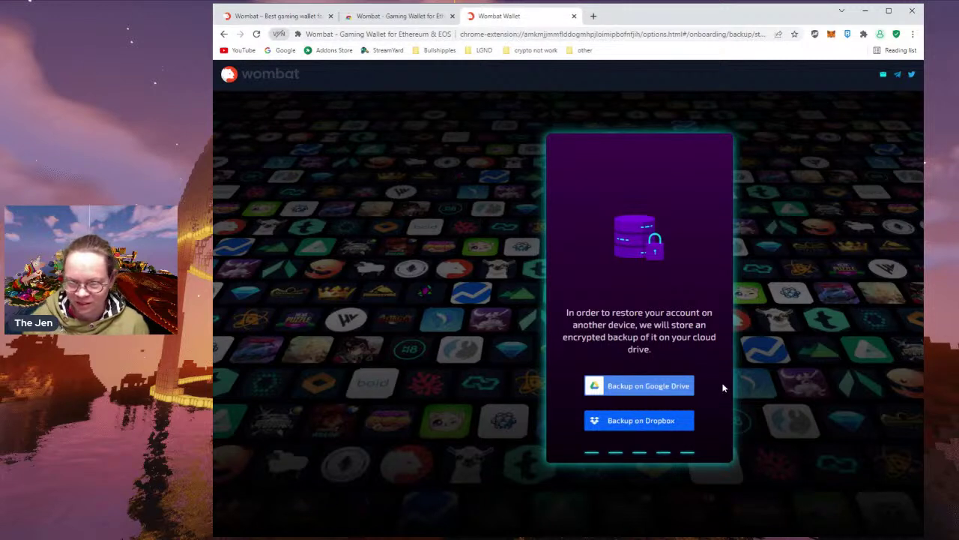
- Back up the new account to Google Drive and authorize the backup
click(644, 387)
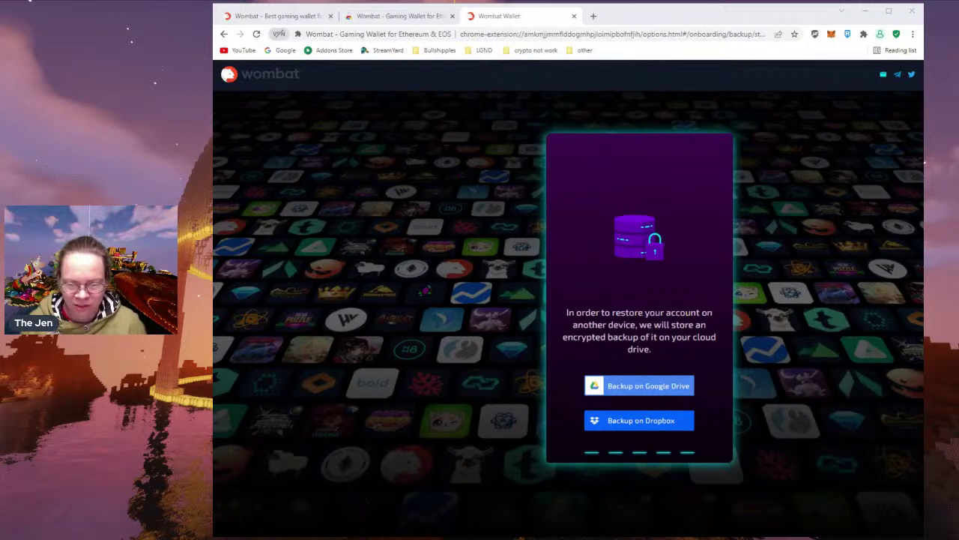
click(587, 423)
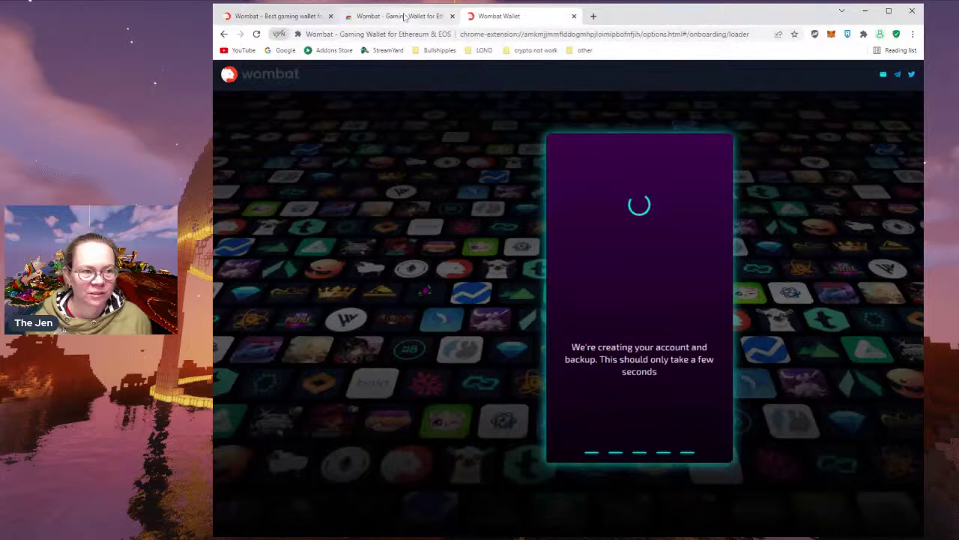
- Open the EOS Authority WAX explorer in the second tab
click(405, 16)
click(463, 38)
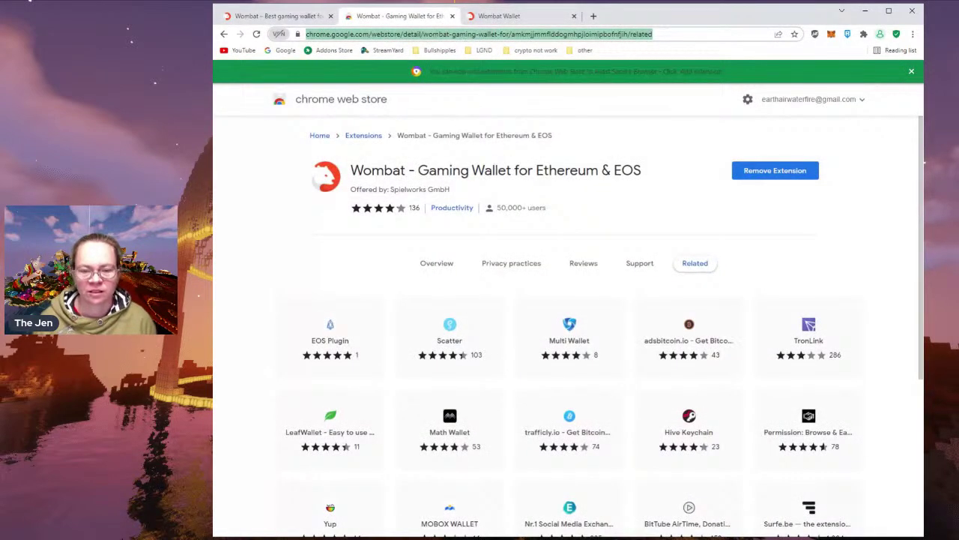
text(eosa)
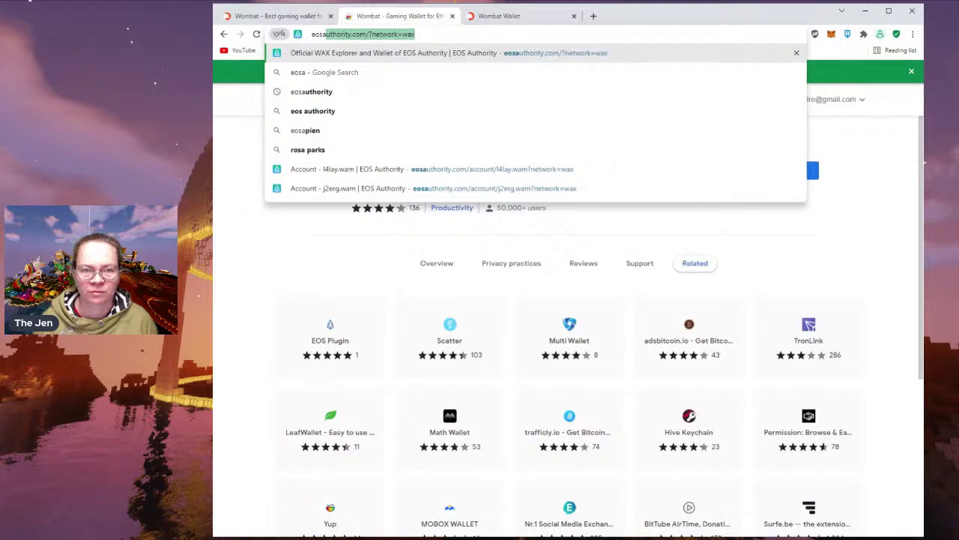
key(Return)
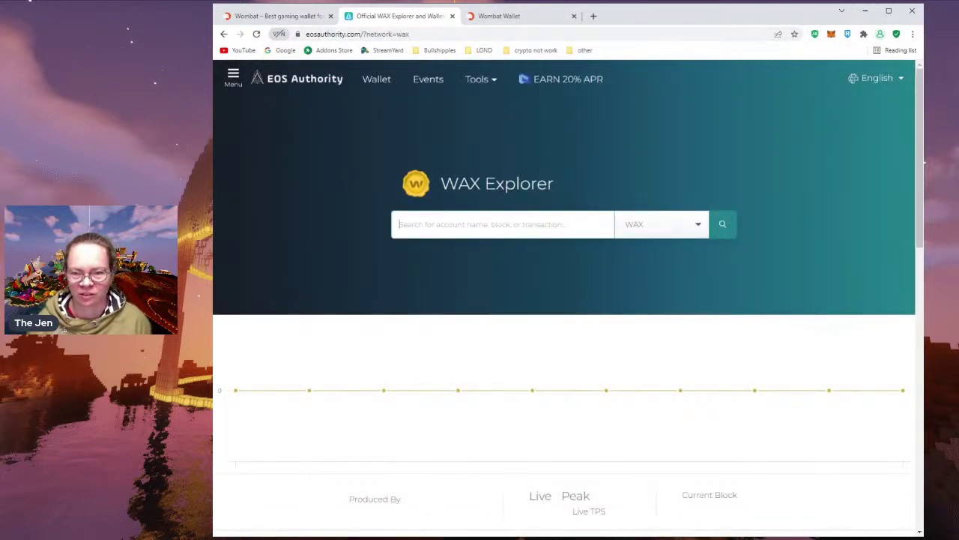
- Search the new WAX account to view its 0 WAX balance and resources
click(480, 225)
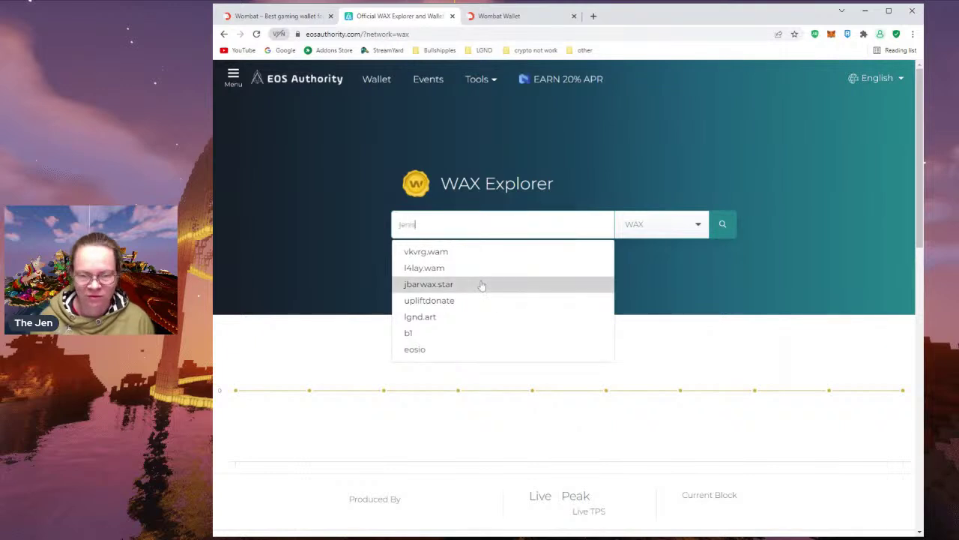
key(Return)
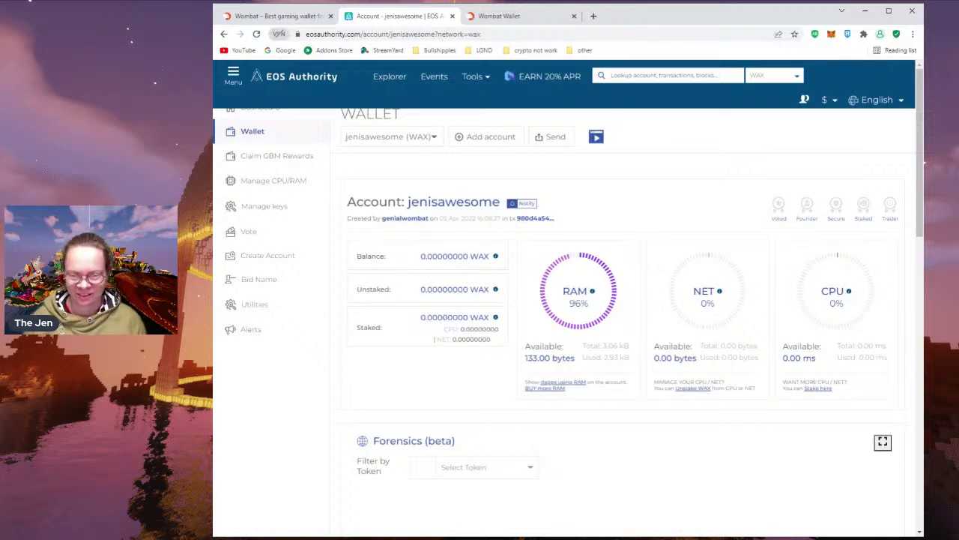
- Switch back to the Wombat Wallet tab
click(525, 13)
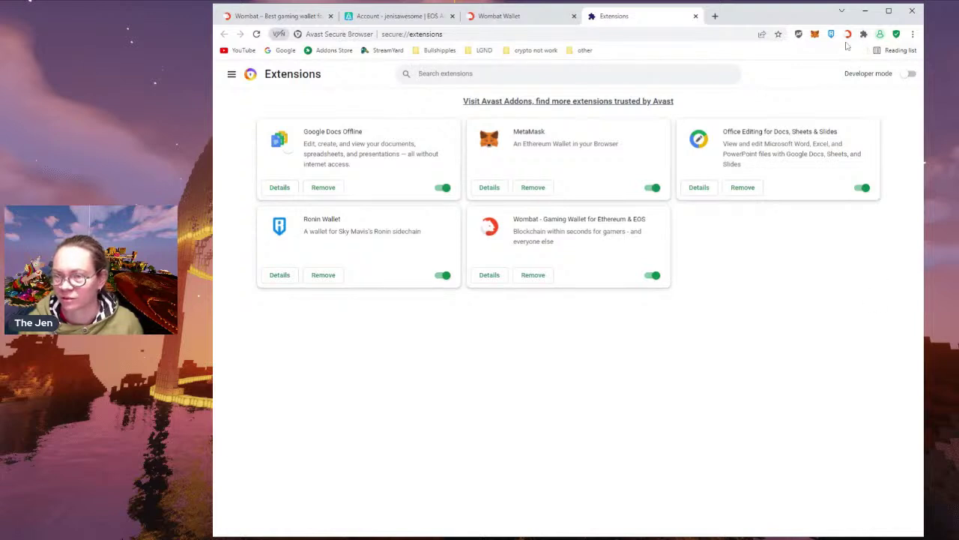
- Review the account's zero balances and resource gauges on EOS Authority, then check Wombat's progress
click(696, 17)
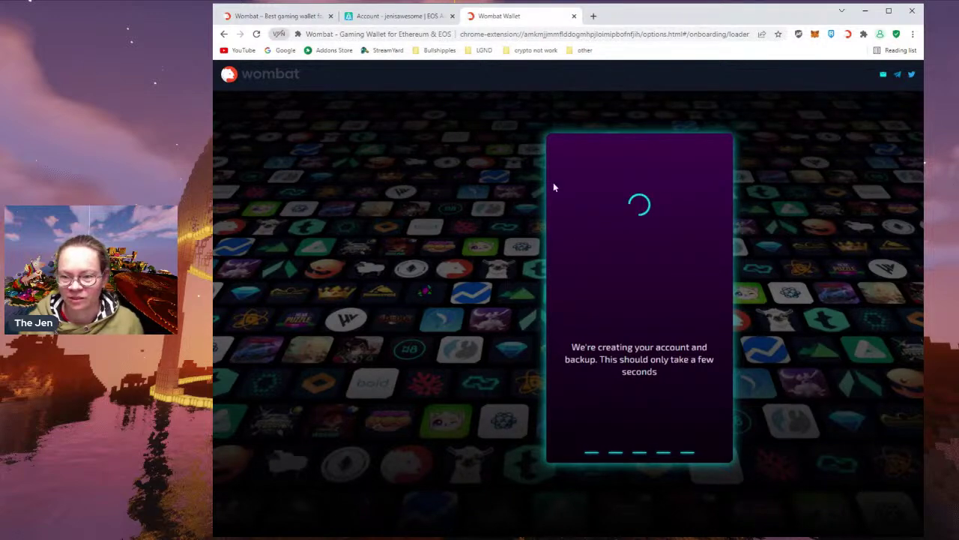
click(405, 15)
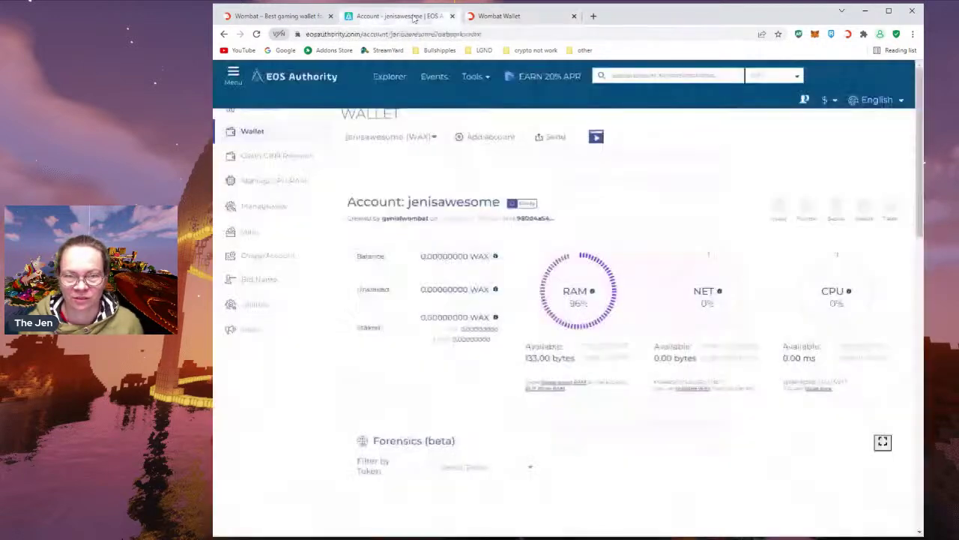
scroll(610, 318, down, 6)
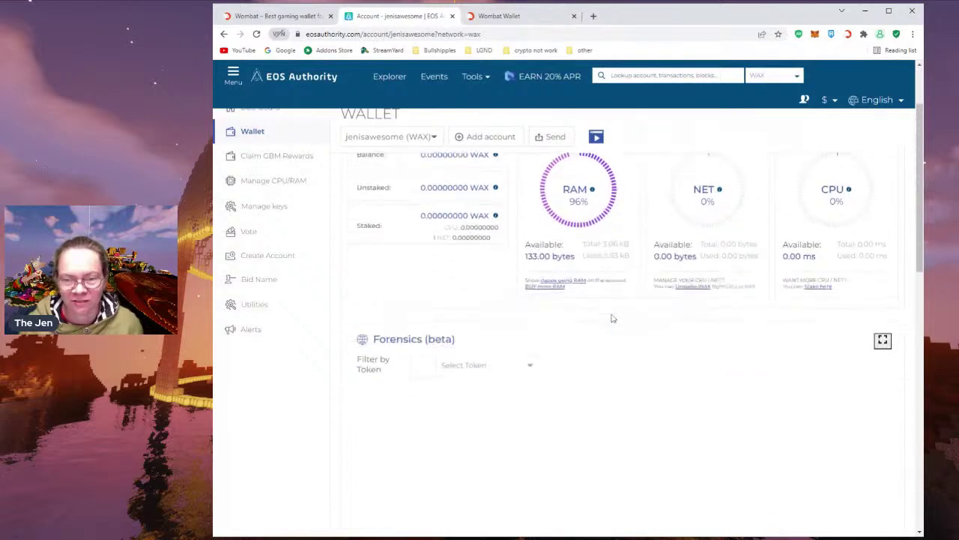
scroll(602, 327, down, 3)
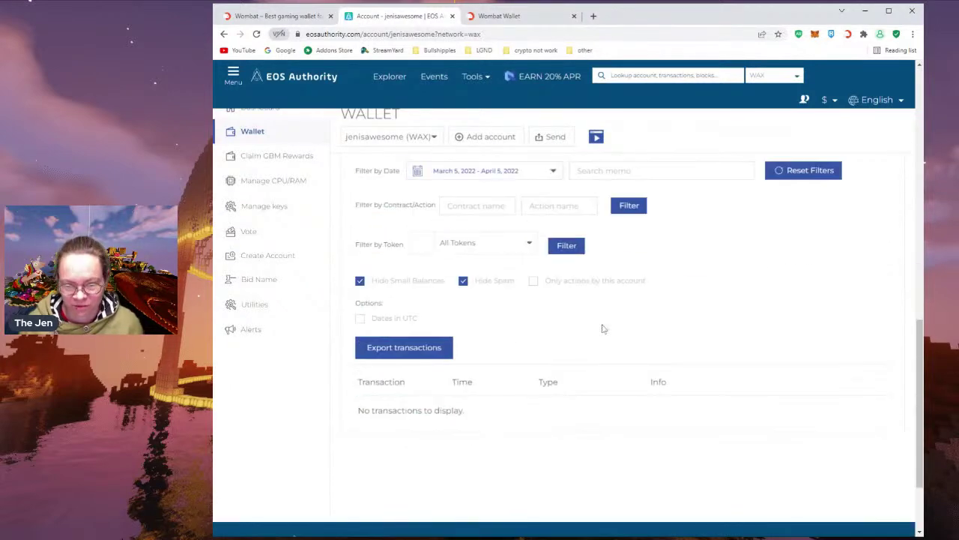
scroll(598, 340, up, 9)
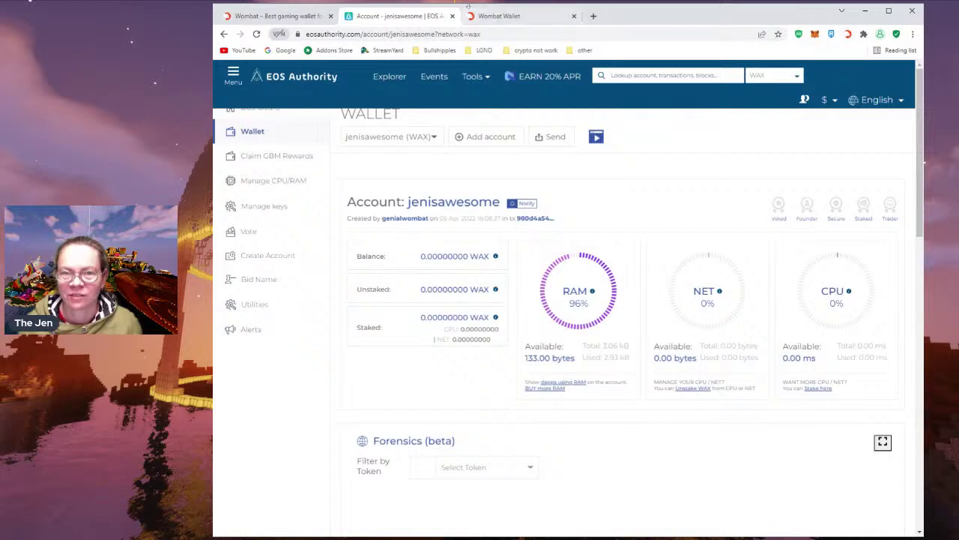
click(496, 17)
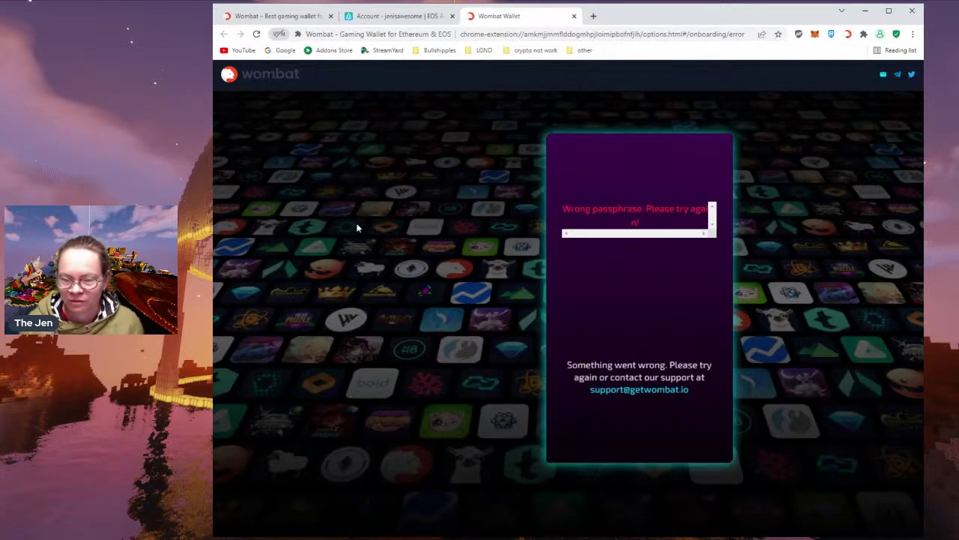
- Reload the failed setup page and sign in with Google
click(256, 35)
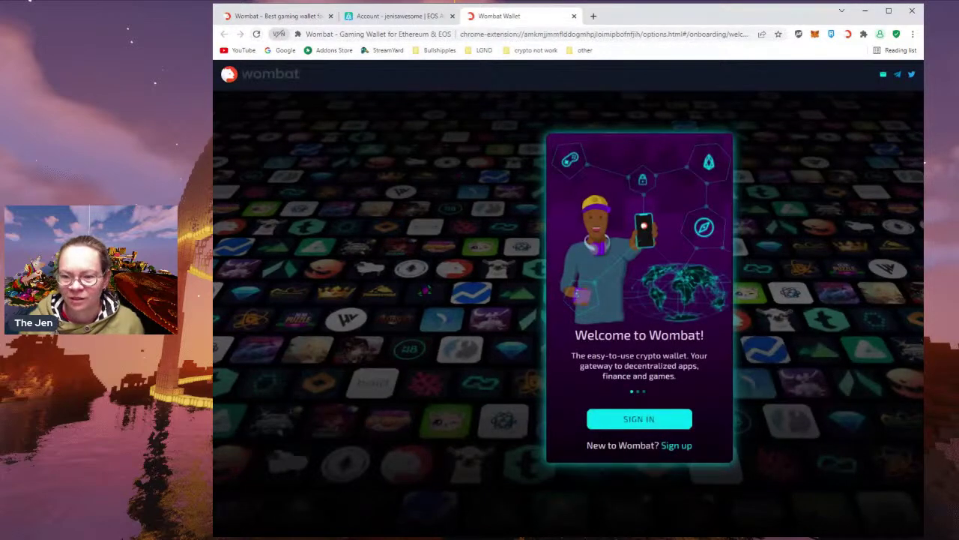
click(658, 424)
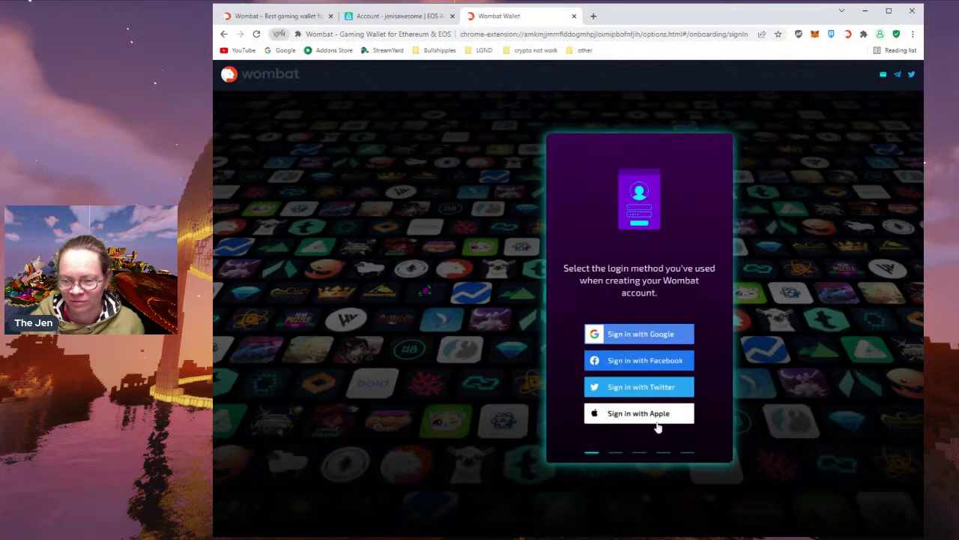
click(647, 335)
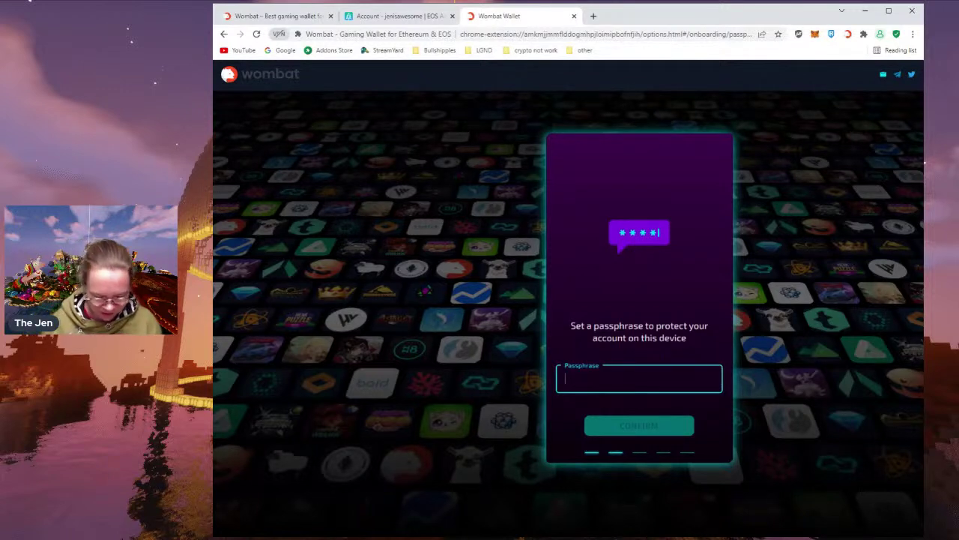
- Set and confirm a new 16-character device passphrase
text(*)
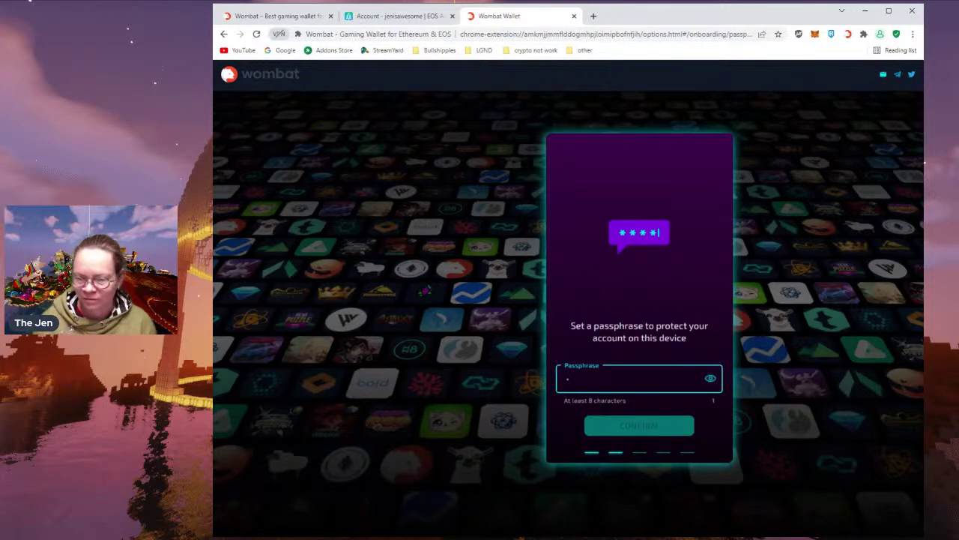
key(BackSpace)
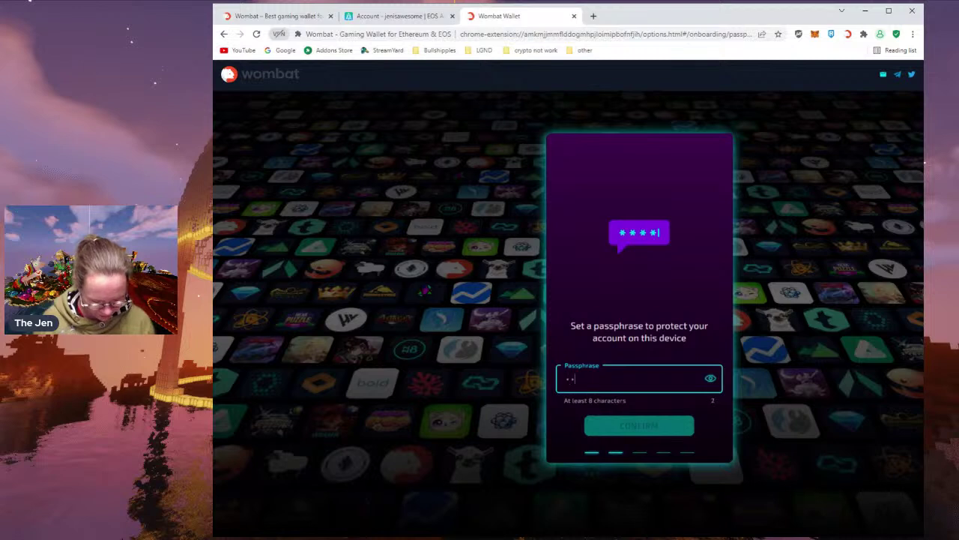
text(******)
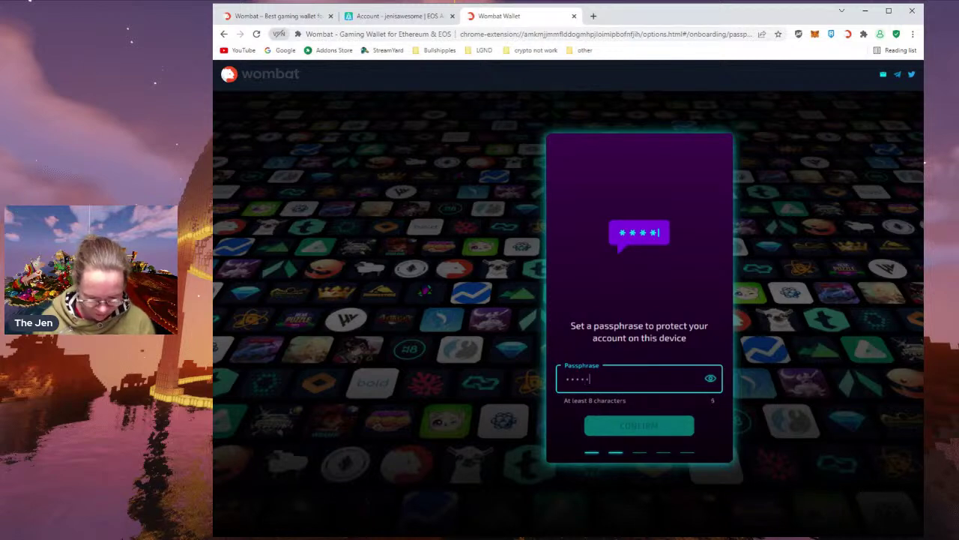
text(*)
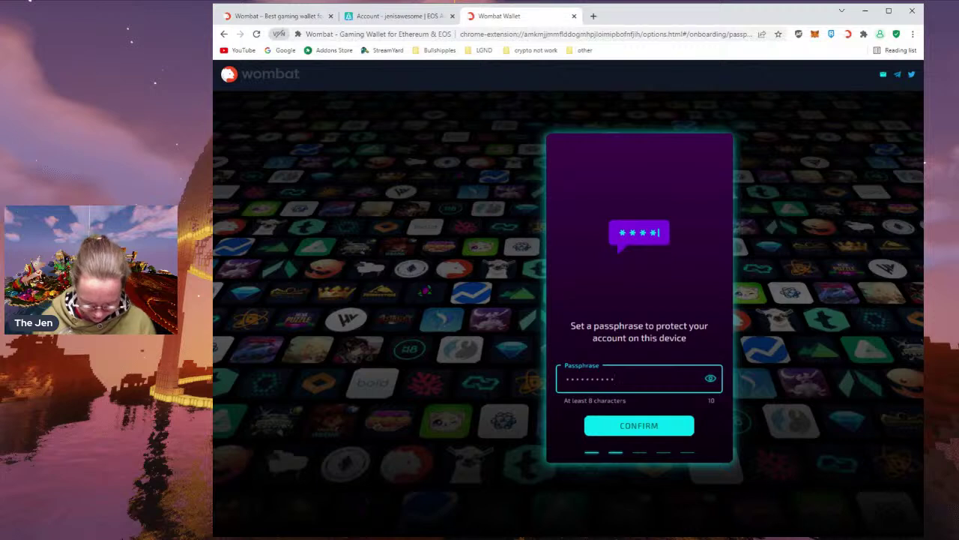
text(******)
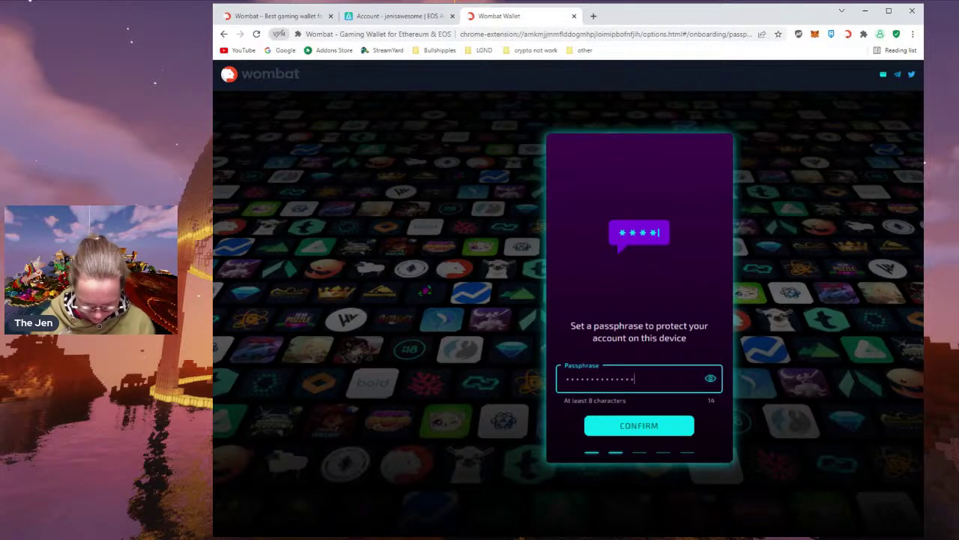
text(**)
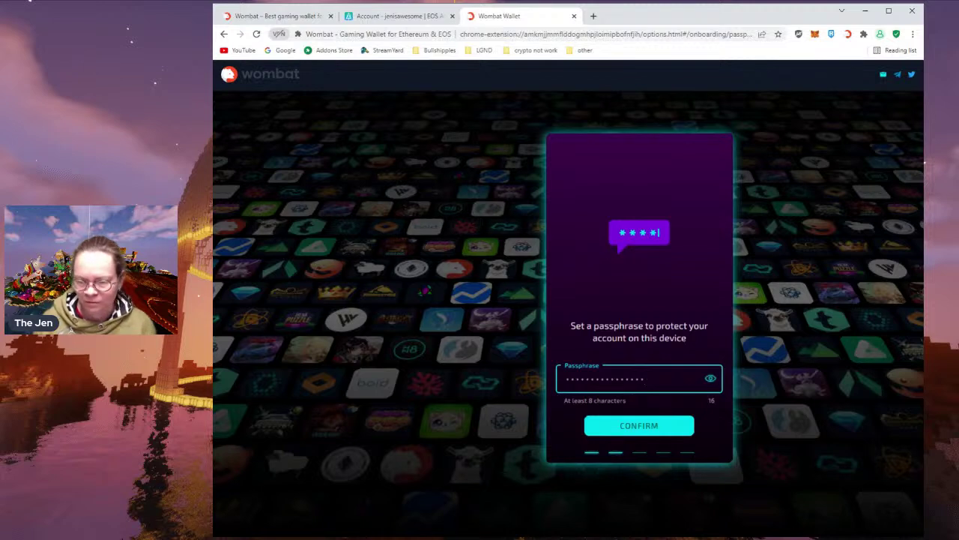
click(647, 433)
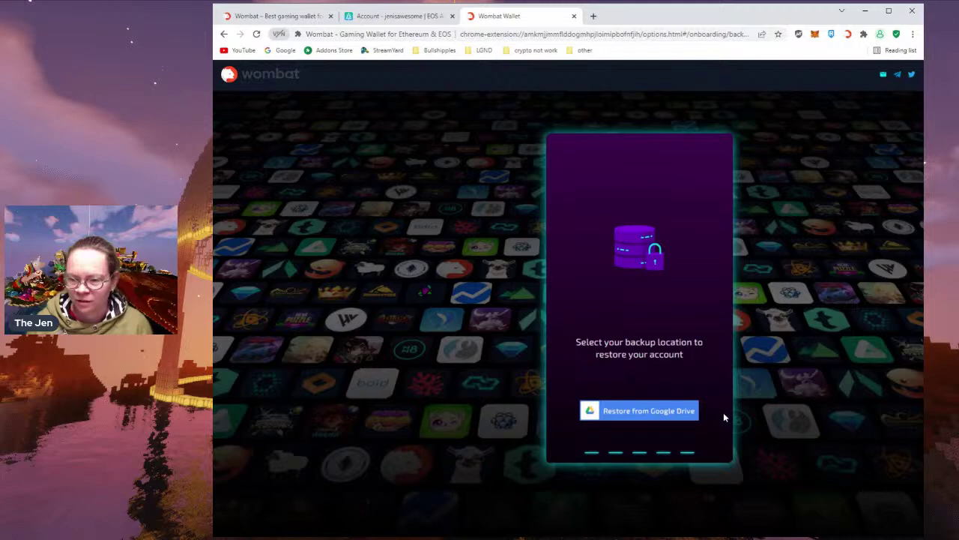
- Restore the account from its Google Drive backup, then return to EOS Authority
click(639, 415)
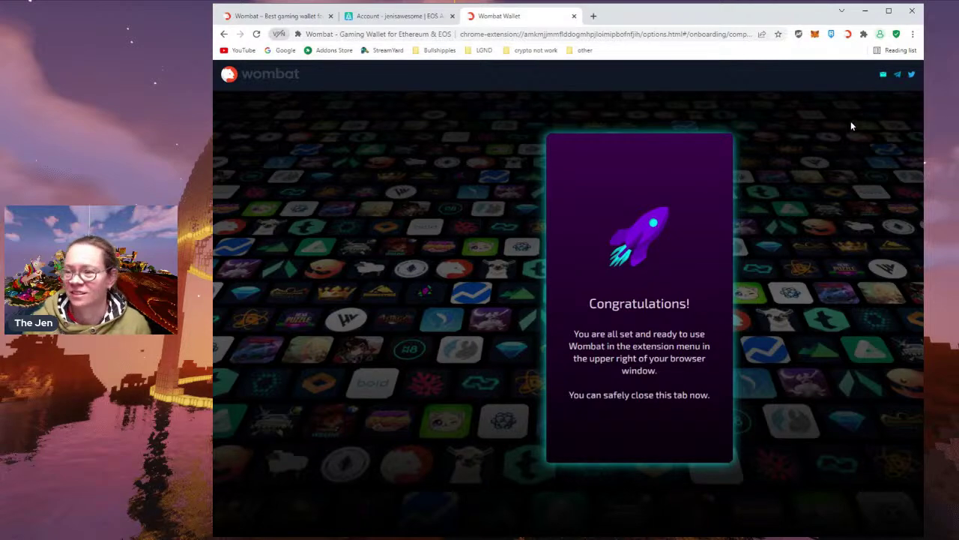
click(390, 17)
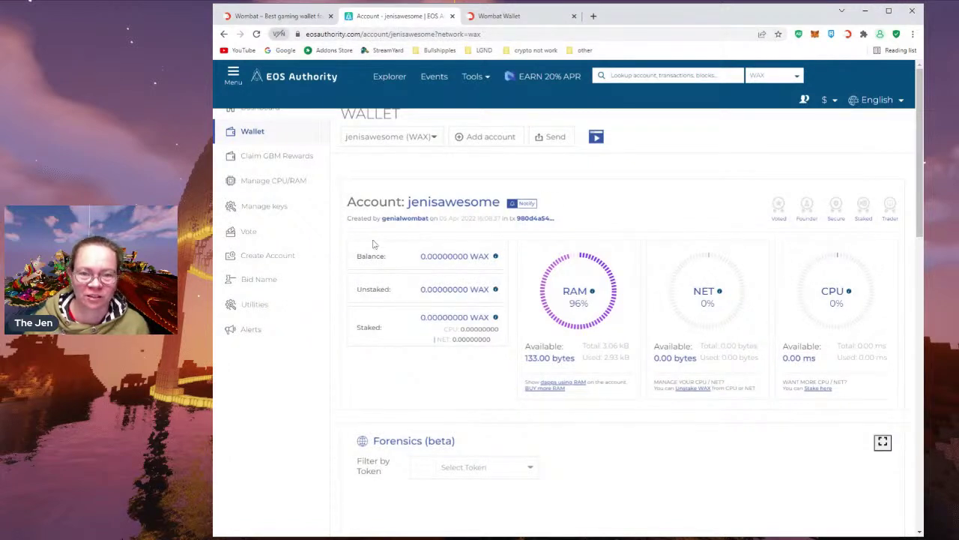
- Switch between EOS Authority and the completed Wombat setup page, then open the Wombat extension
click(667, 75)
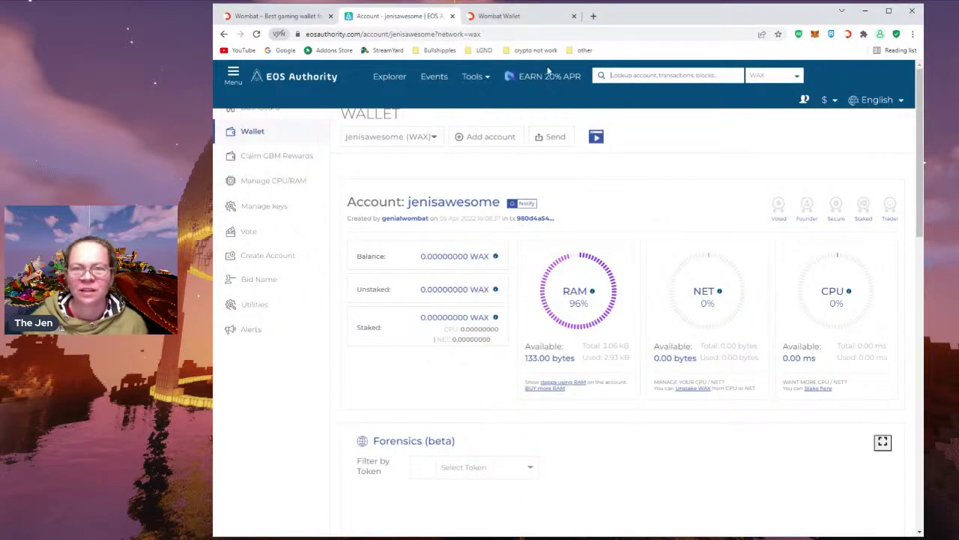
click(517, 16)
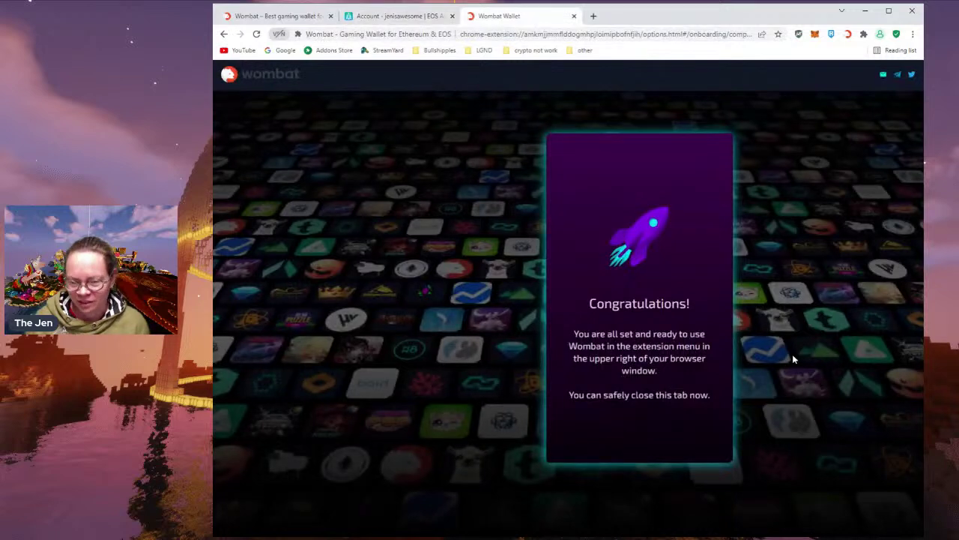
click(398, 15)
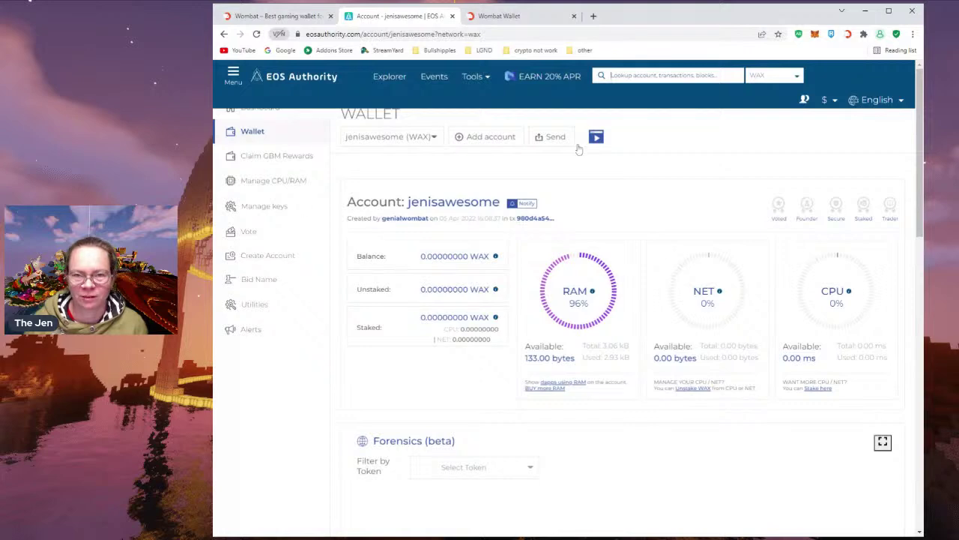
click(517, 15)
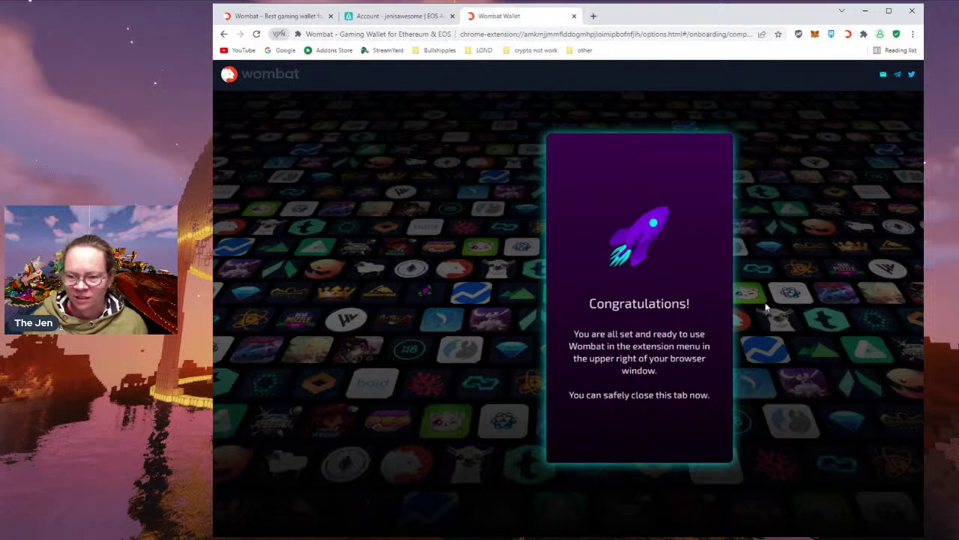
click(848, 35)
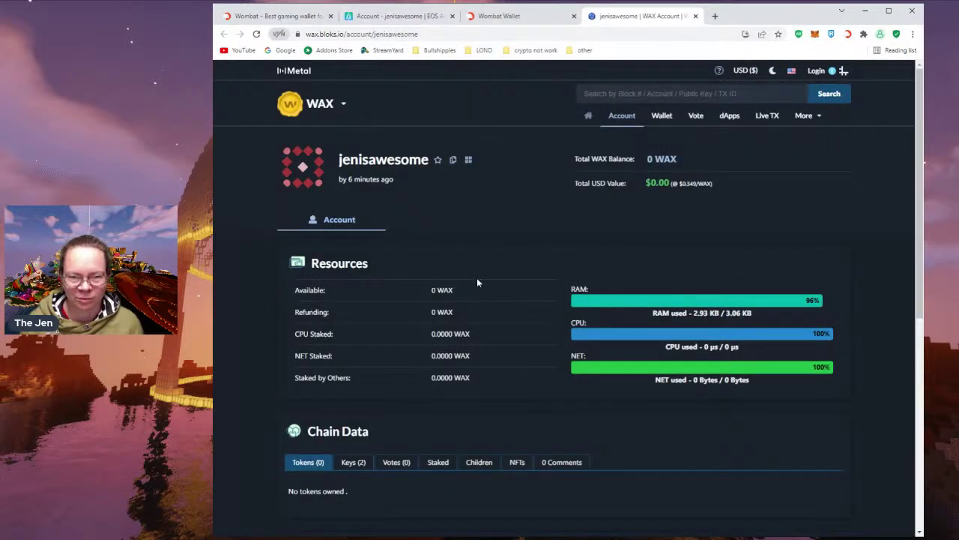
- Scroll the new account's bloks.io page to check 96% RAM used and no transactions
scroll(768, 410, down, 1)
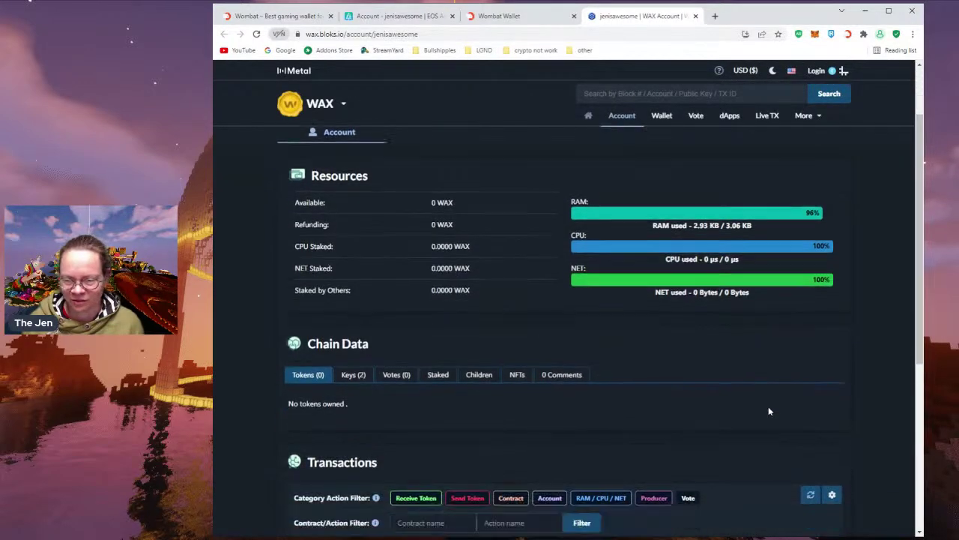
scroll(770, 408, down, 4)
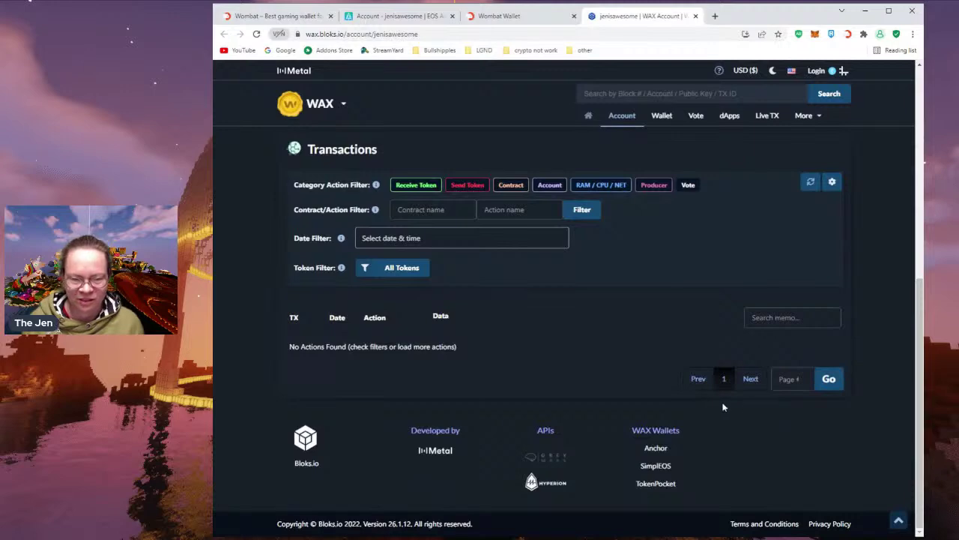
scroll(716, 407, up, 5)
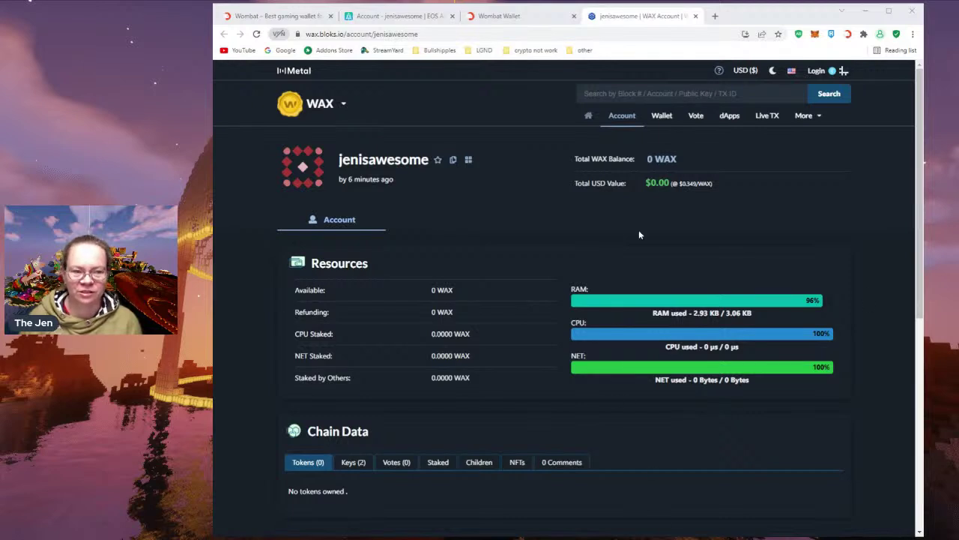
- Return to the EOS Authority account page tab
click(409, 16)
- Go to NeftyBlocks and open the logged-in account's My NFTs page
click(407, 37)
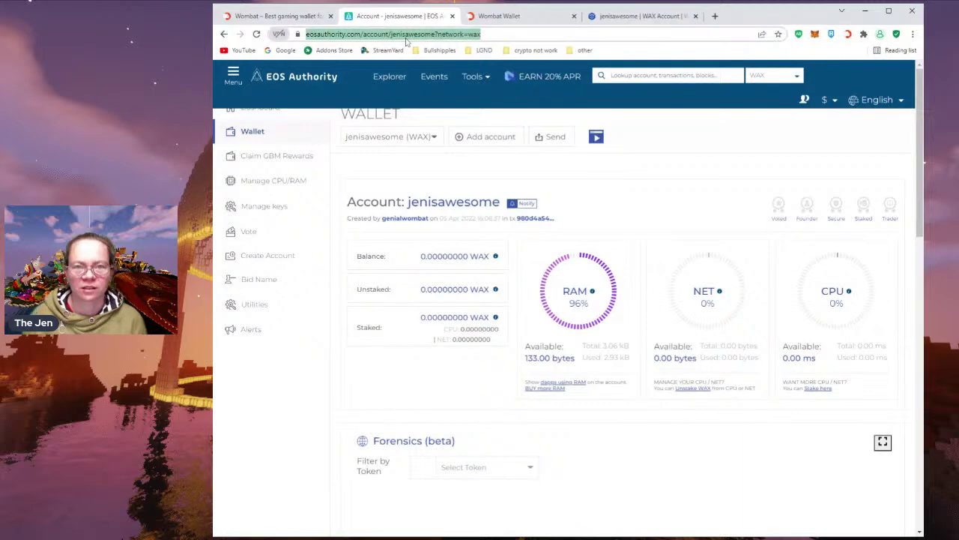
text(neft)
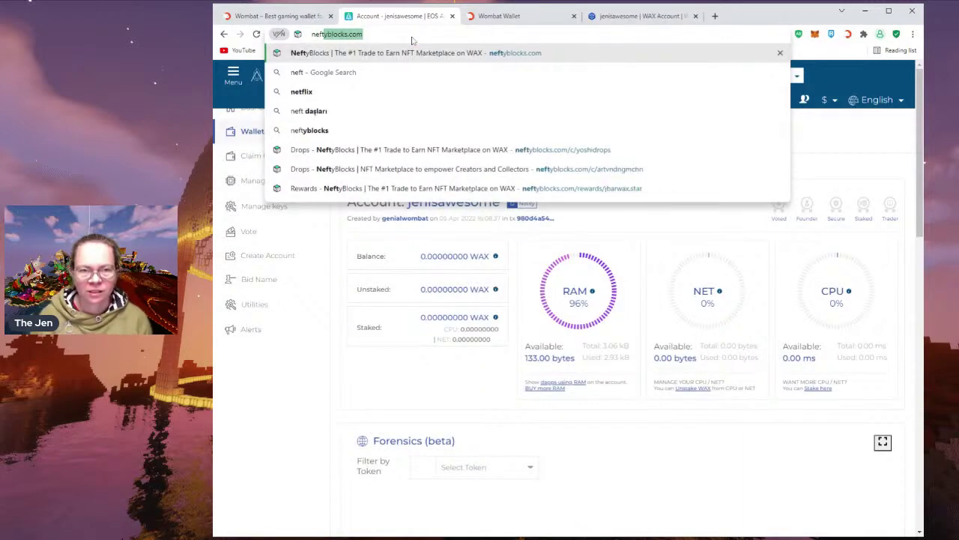
key(Return)
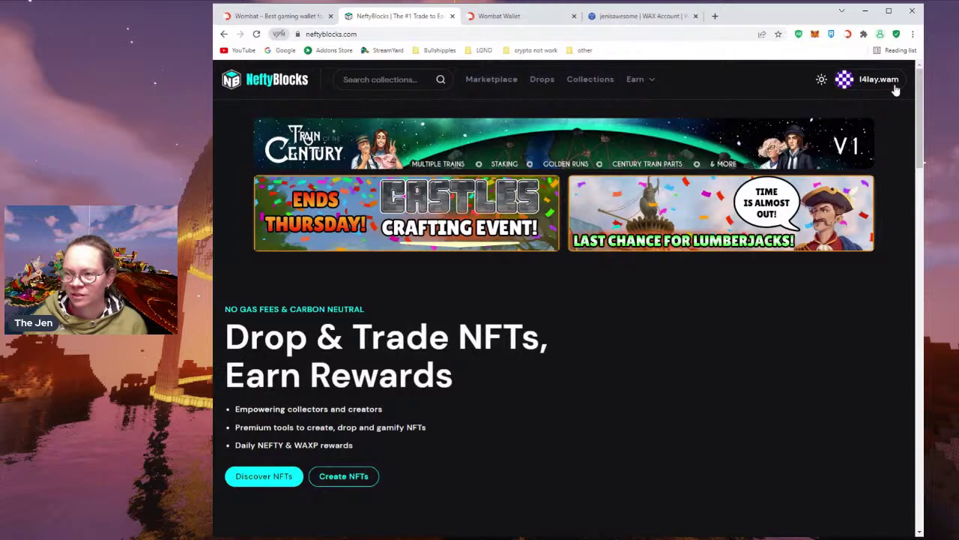
click(879, 79)
click(853, 160)
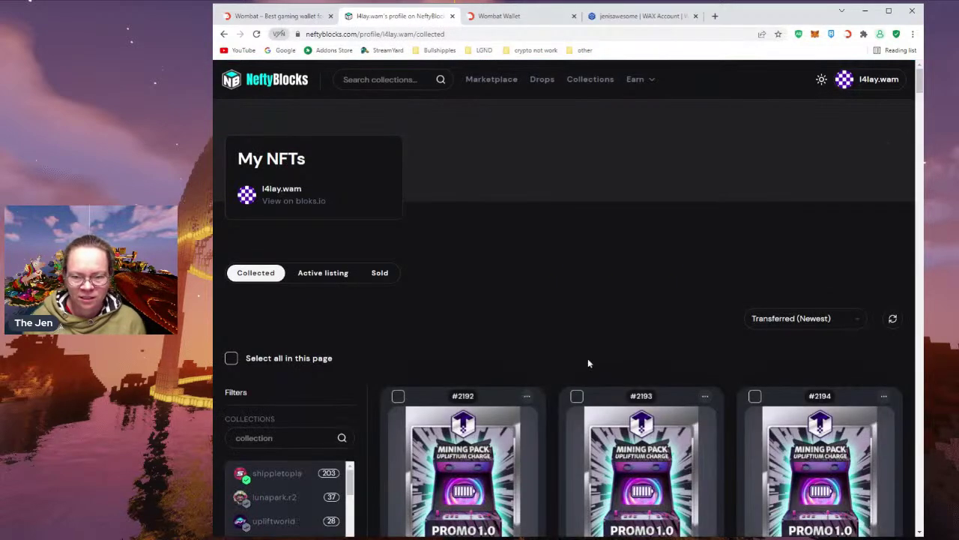
- Select mining packs #2192 through #2199
click(398, 395)
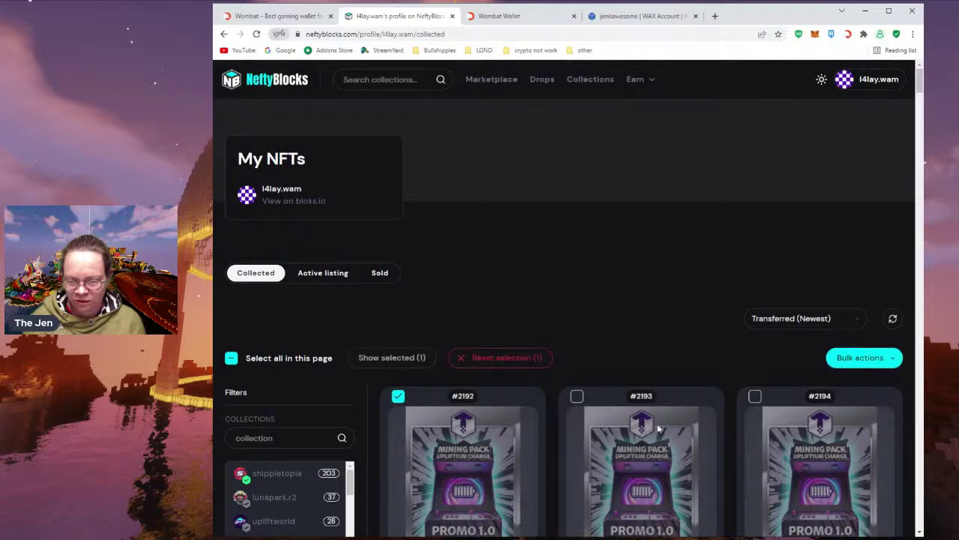
click(577, 395)
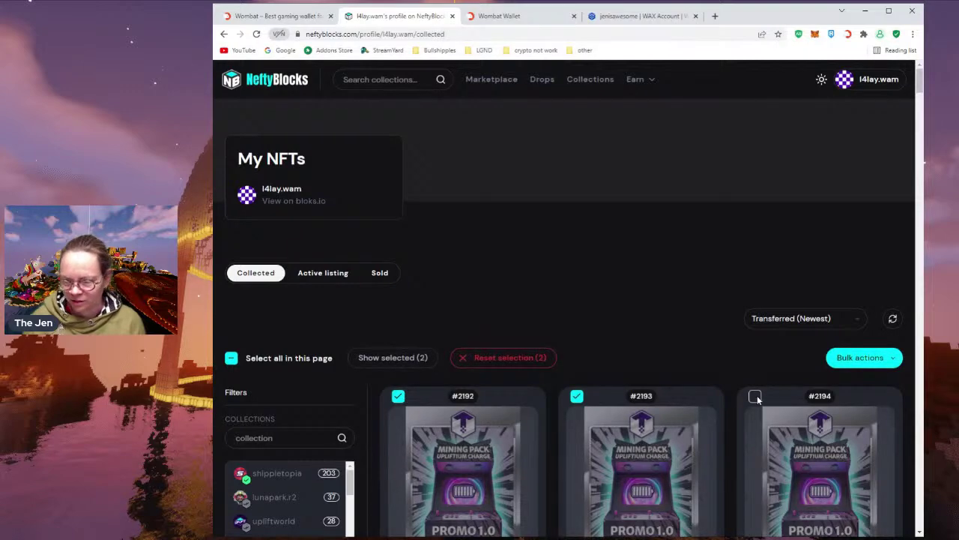
click(756, 396)
scroll(727, 388, down, 2)
scroll(727, 385, down, 1)
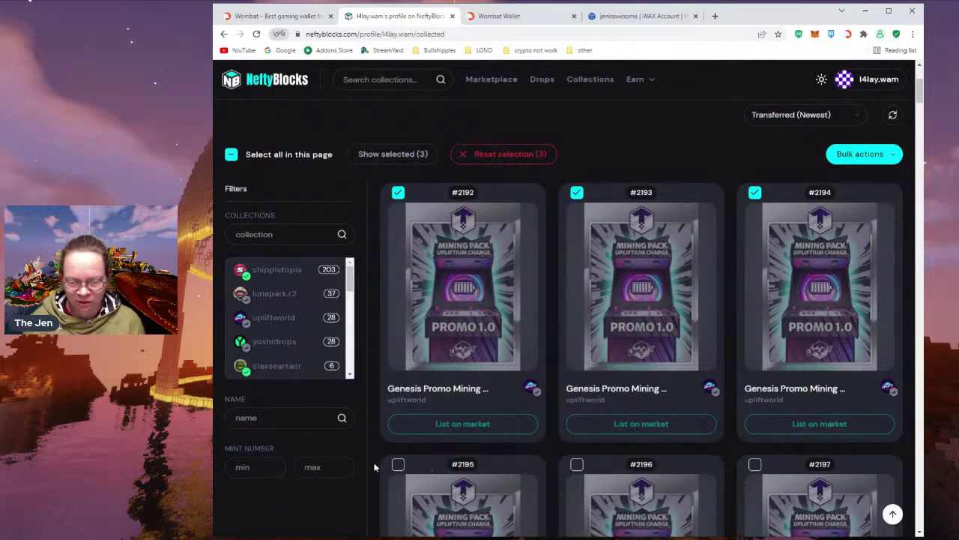
click(398, 464)
click(577, 465)
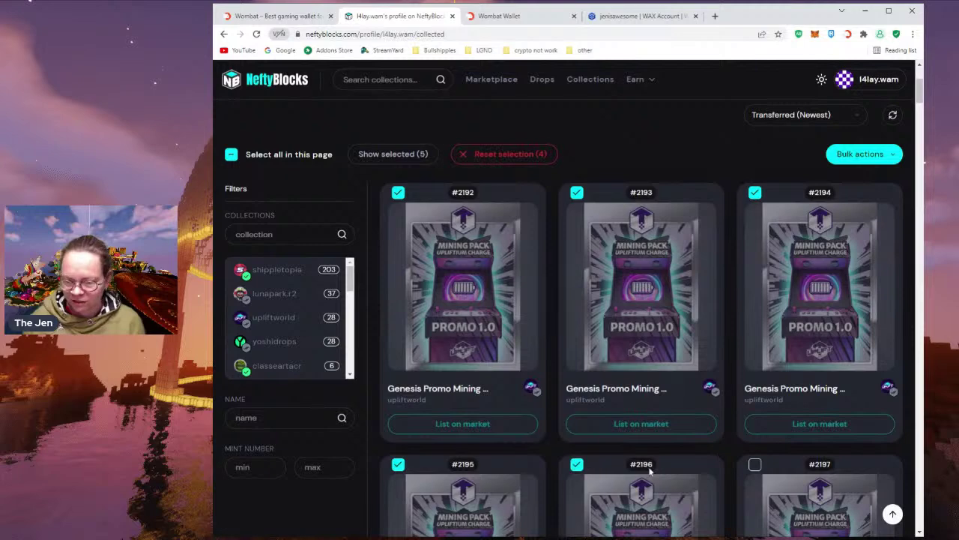
click(755, 464)
scroll(729, 443, down, 5)
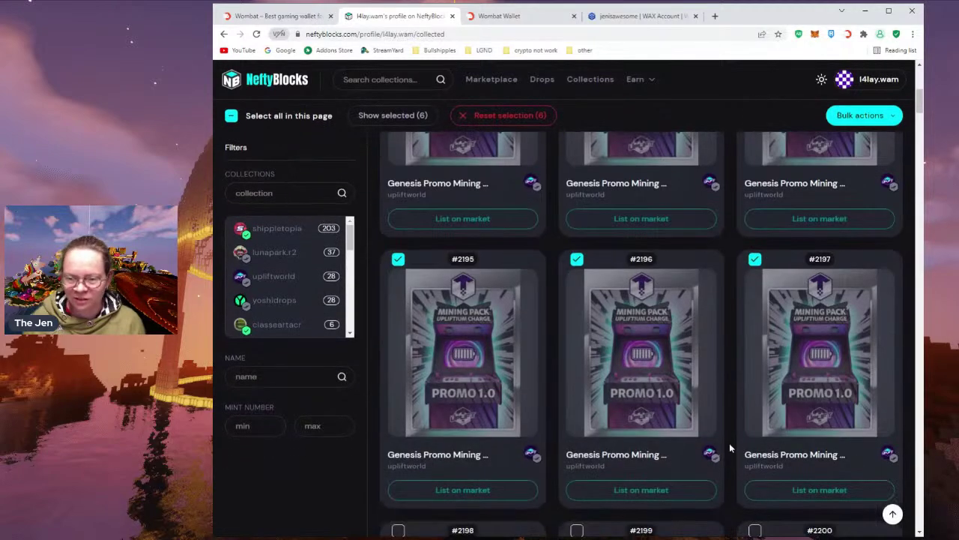
scroll(728, 443, down, 2)
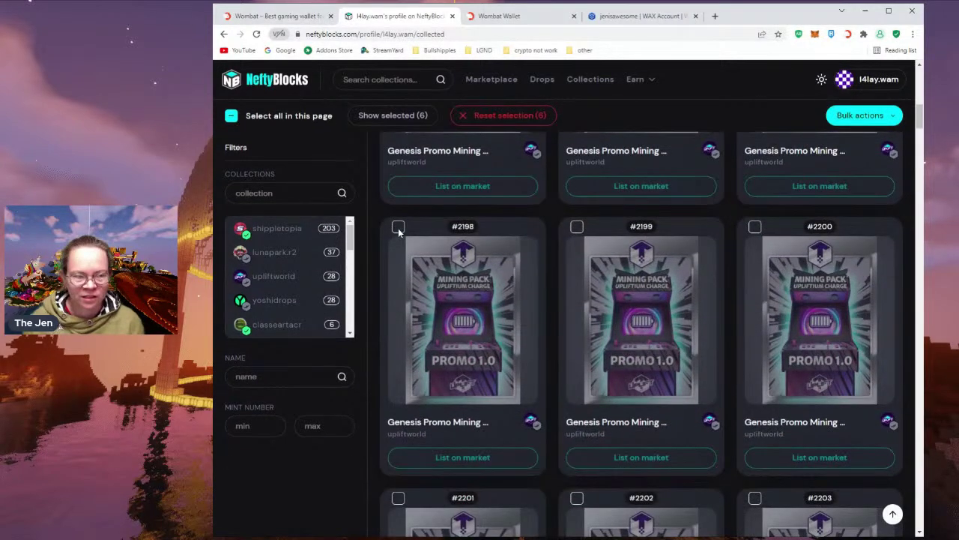
click(398, 227)
click(577, 226)
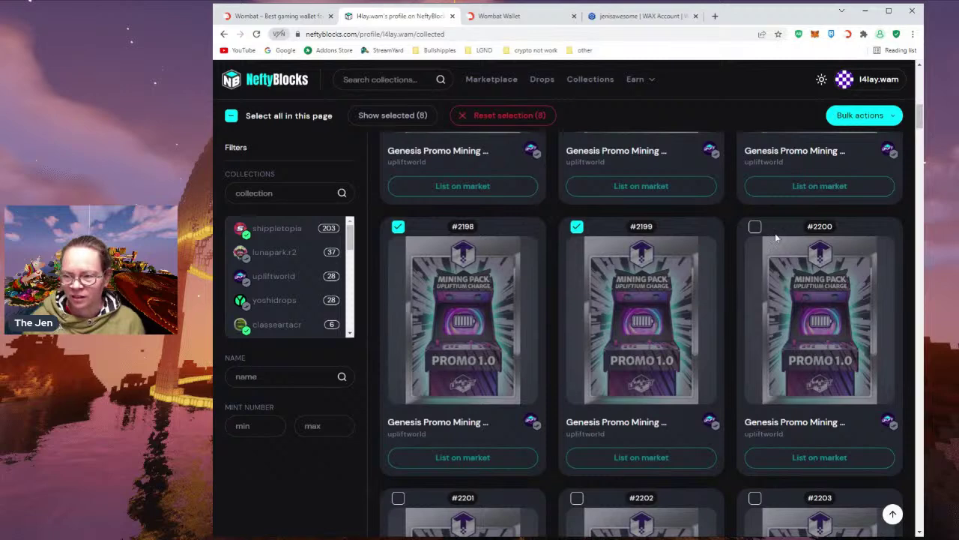
- Select mining packs #2201 through #2209
scroll(737, 298, down, 3)
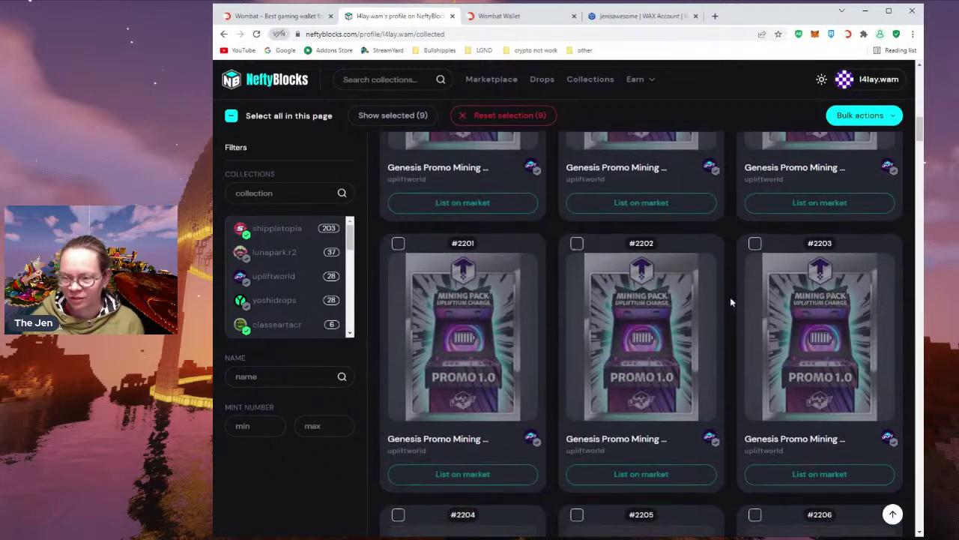
click(398, 244)
click(577, 244)
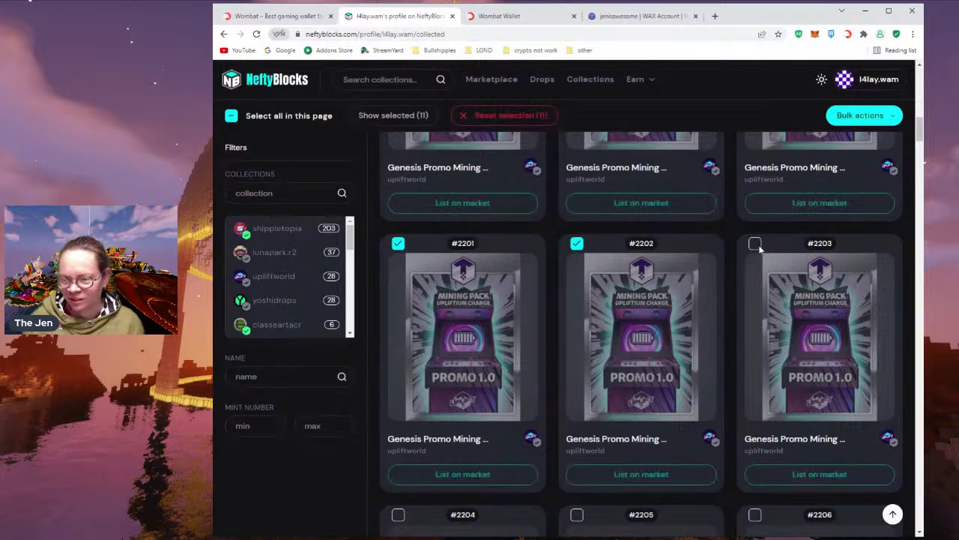
click(755, 243)
scroll(732, 255, down, 3)
click(397, 261)
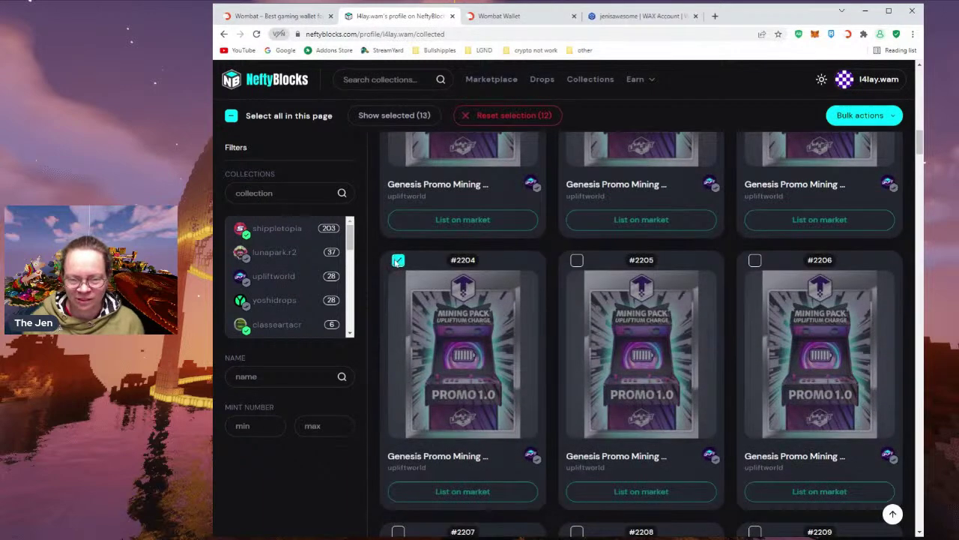
click(577, 260)
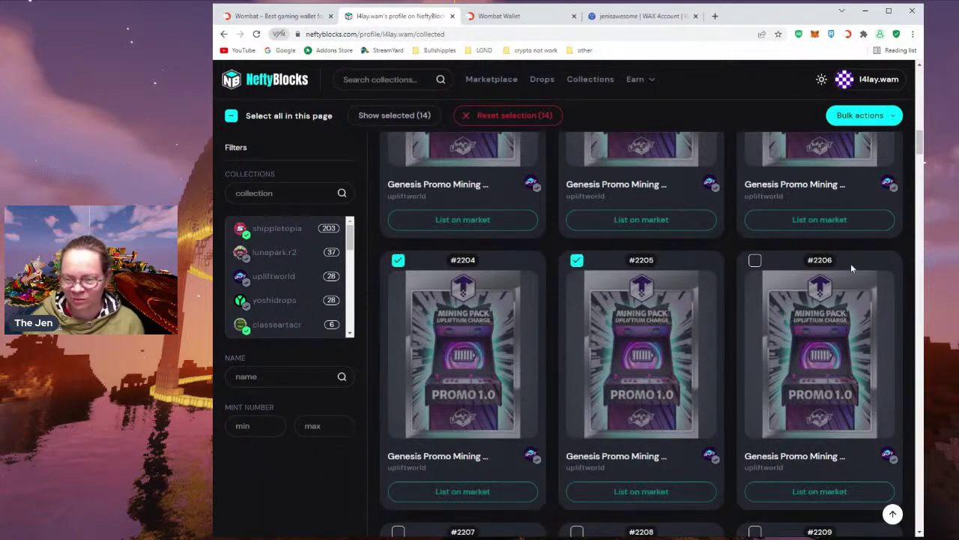
click(754, 261)
scroll(697, 266, down, 3)
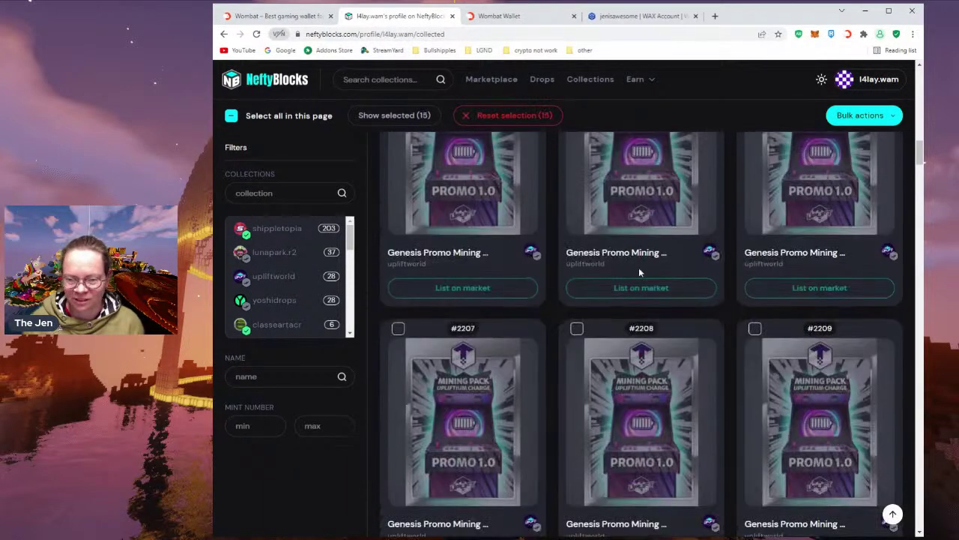
click(398, 330)
click(578, 329)
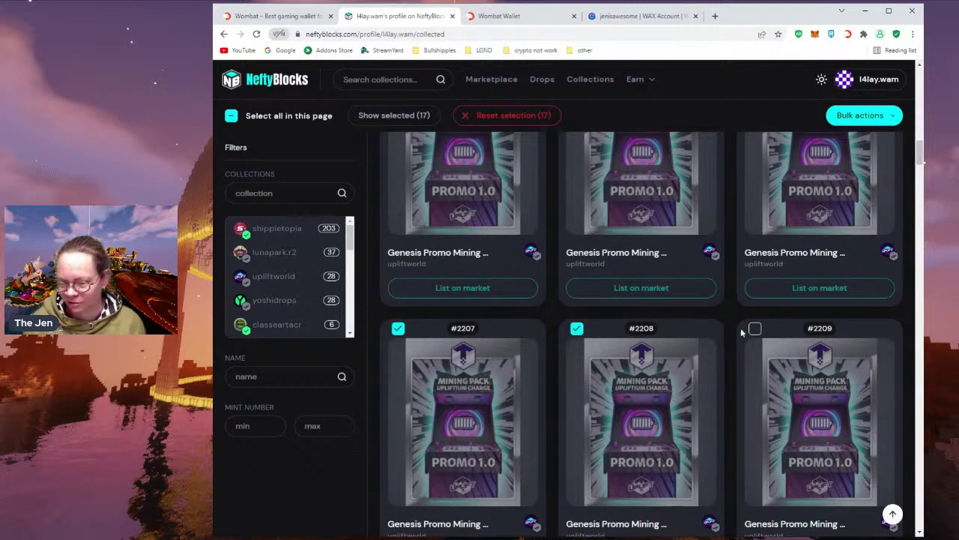
click(755, 329)
- Select mining packs #2244 through #2251, completing the bulk selection
scroll(747, 337, down, 5)
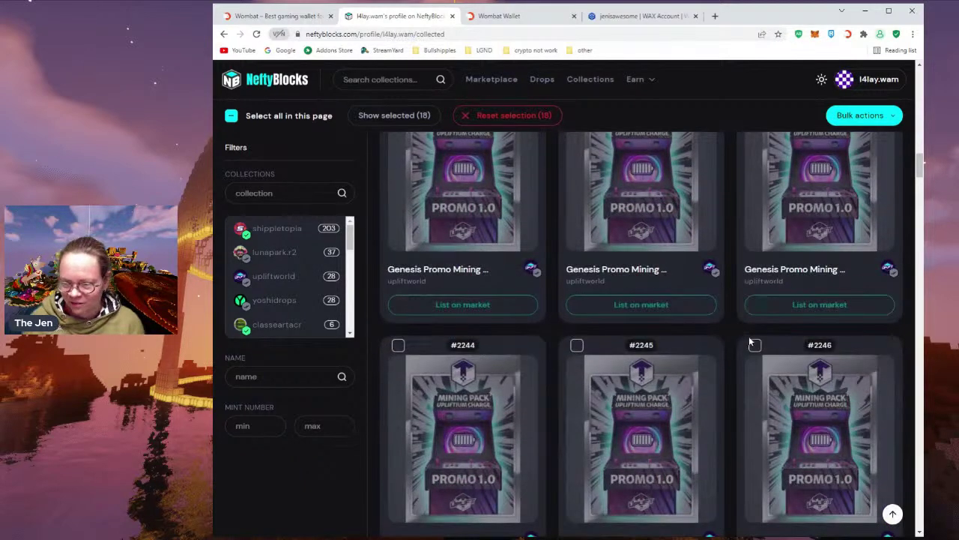
click(754, 345)
click(577, 345)
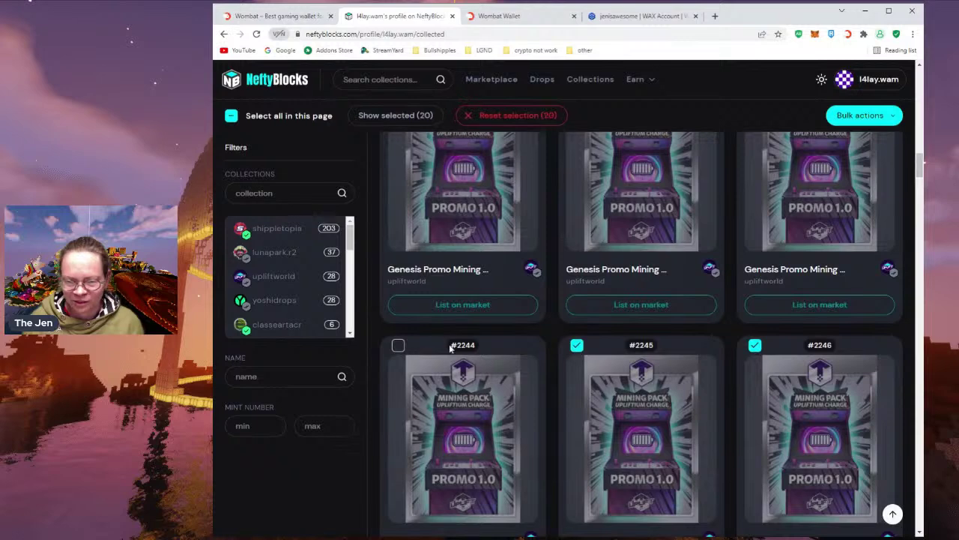
click(398, 344)
scroll(519, 341, down, 1)
scroll(517, 340, down, 5)
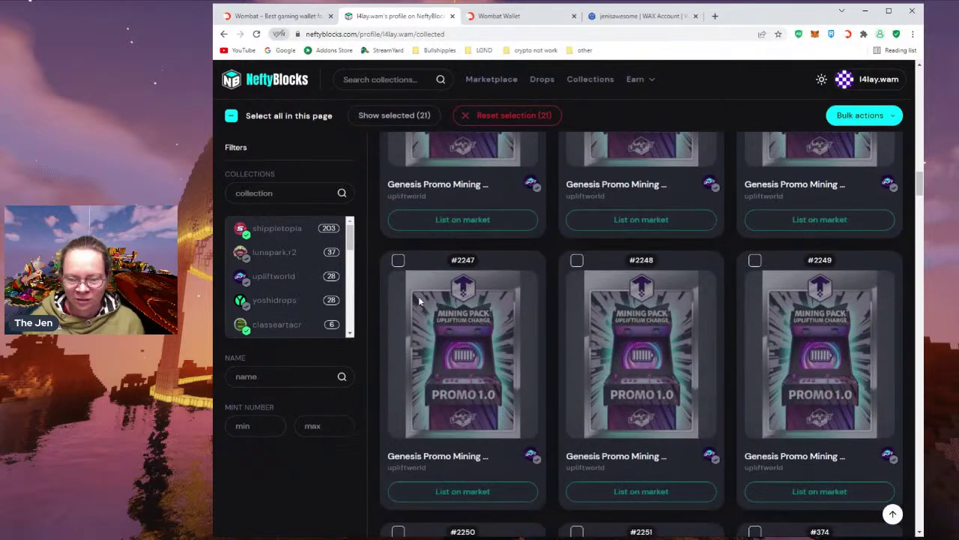
click(398, 261)
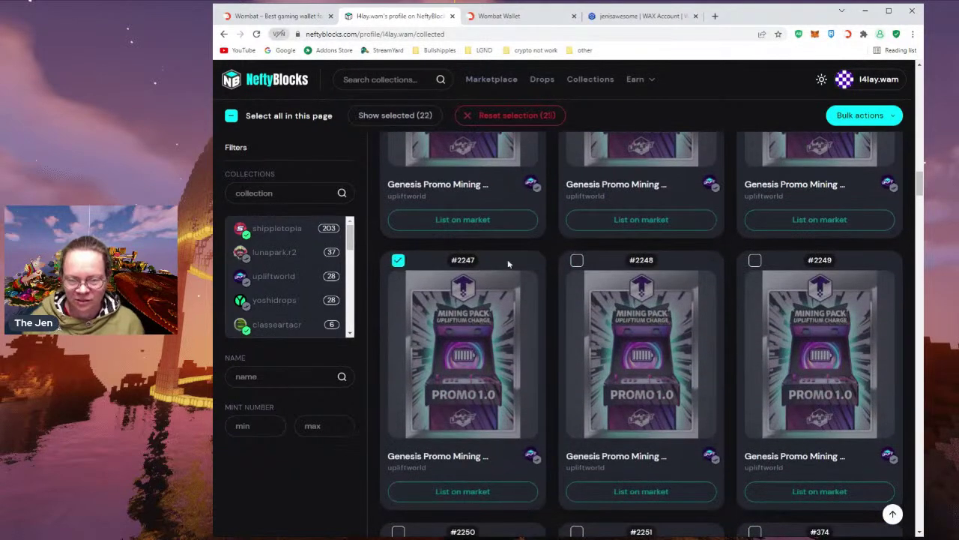
click(577, 263)
click(755, 260)
scroll(499, 290, down, 3)
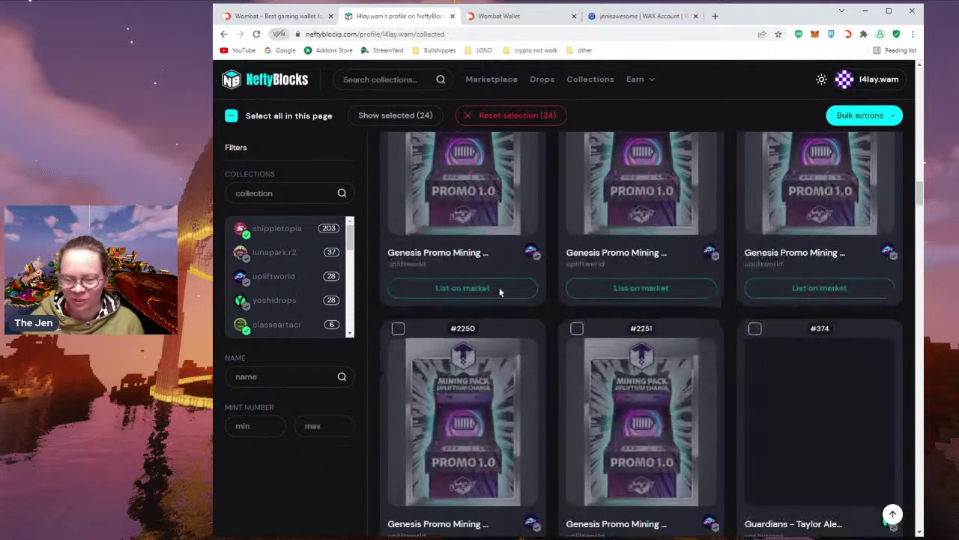
click(398, 328)
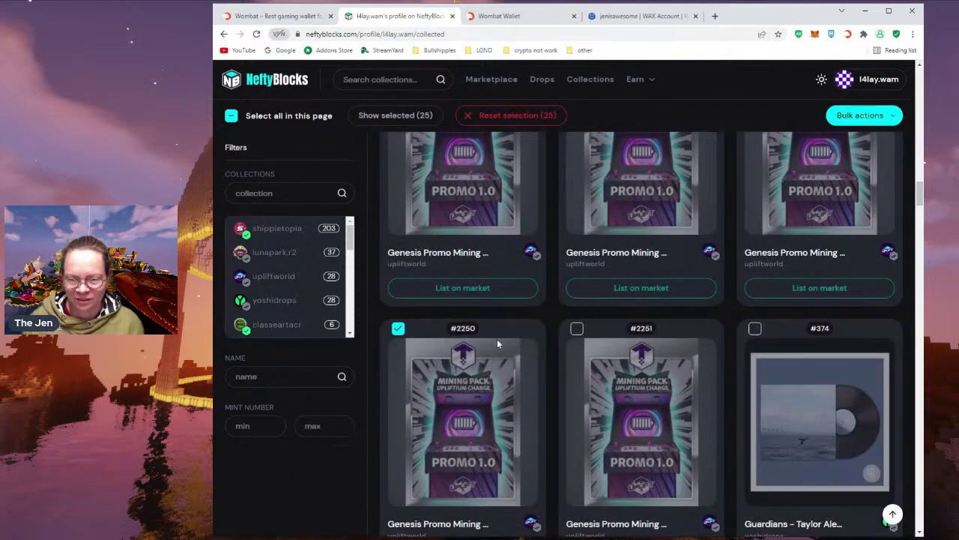
click(577, 329)
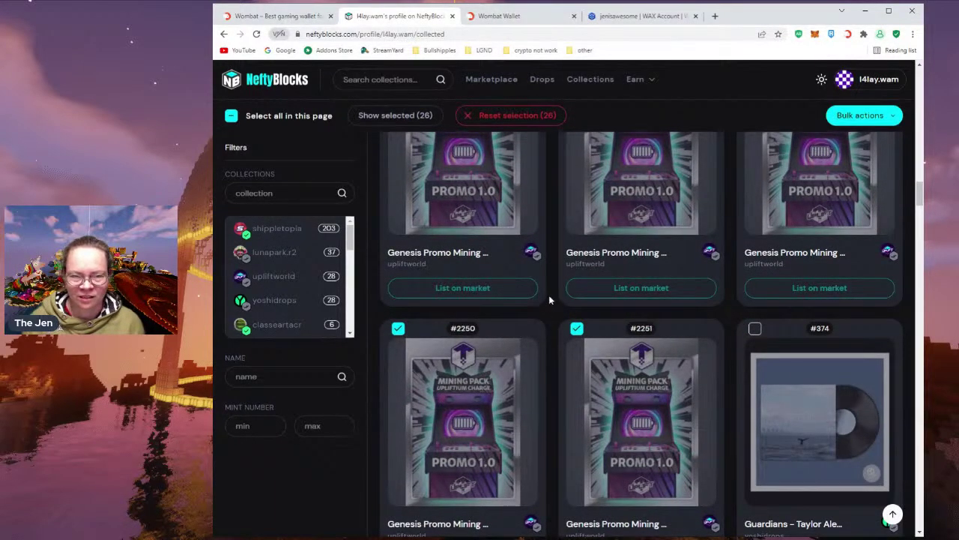
click(891, 120)
- Transfer the 26 selected NFTs to the new WAX account and view the transaction status
click(858, 186)
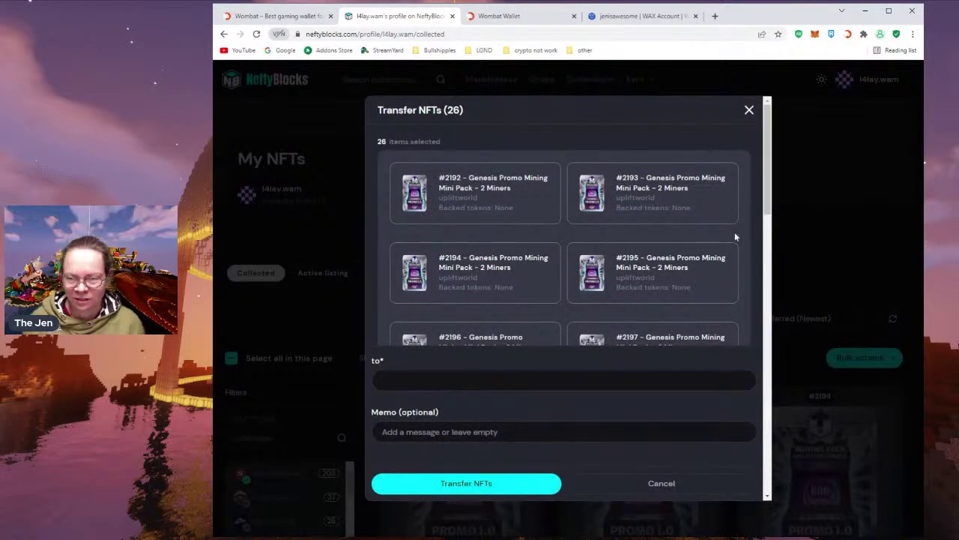
scroll(735, 235, down, 15)
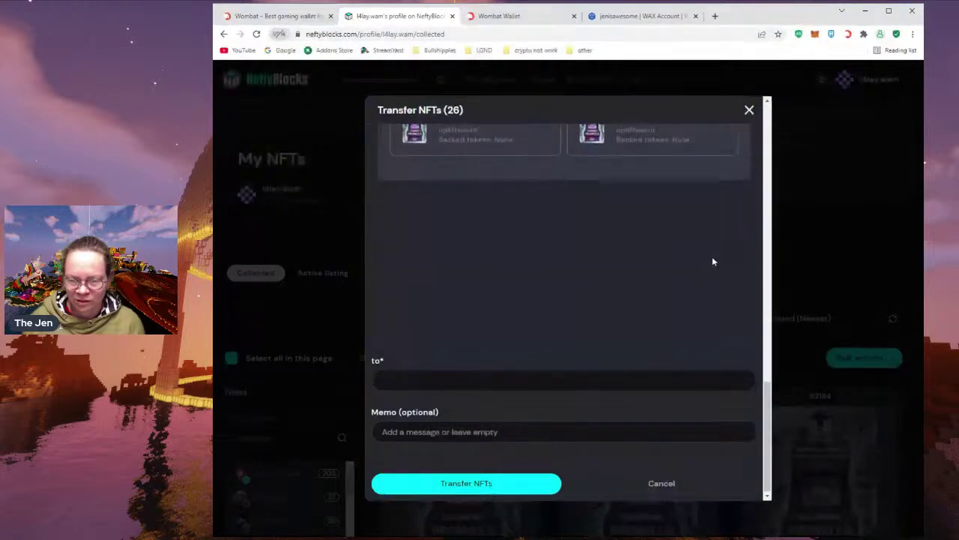
click(505, 381)
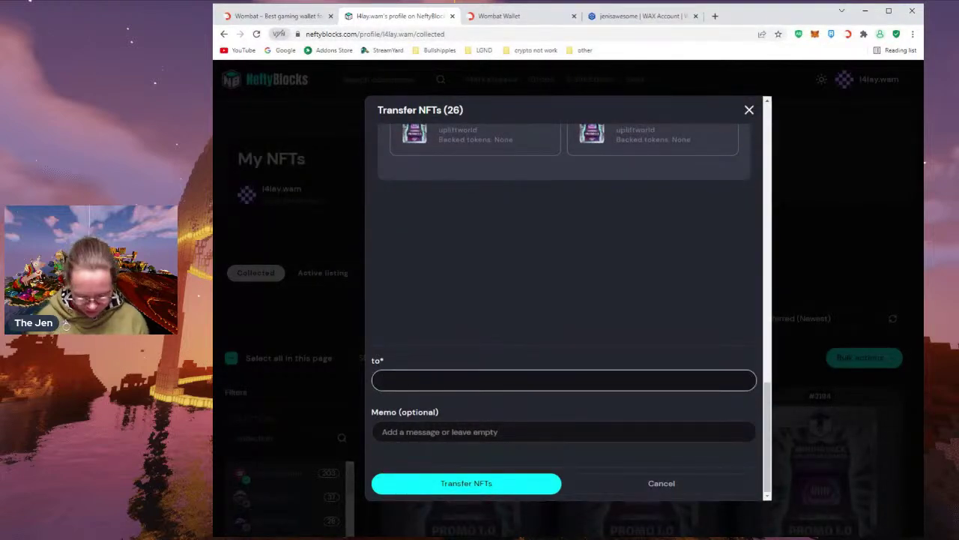
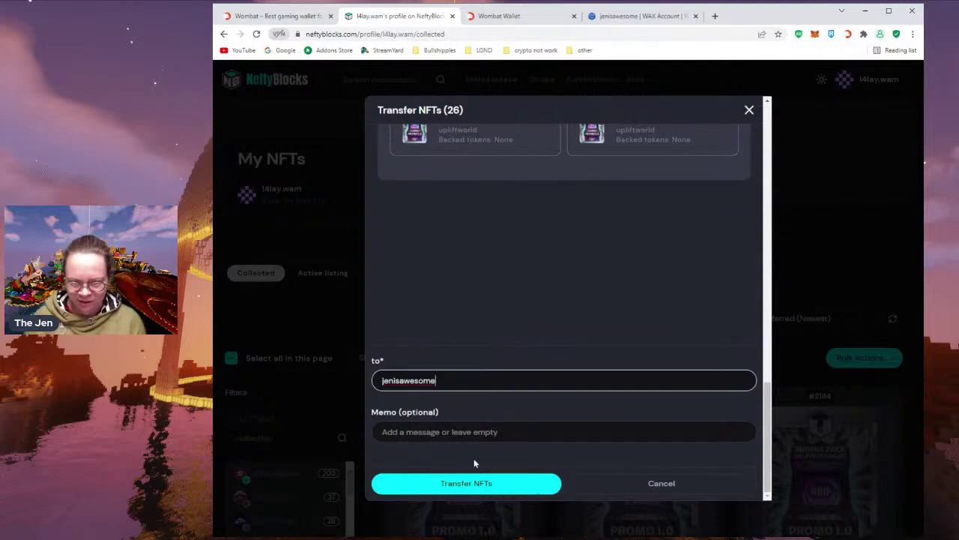
click(465, 484)
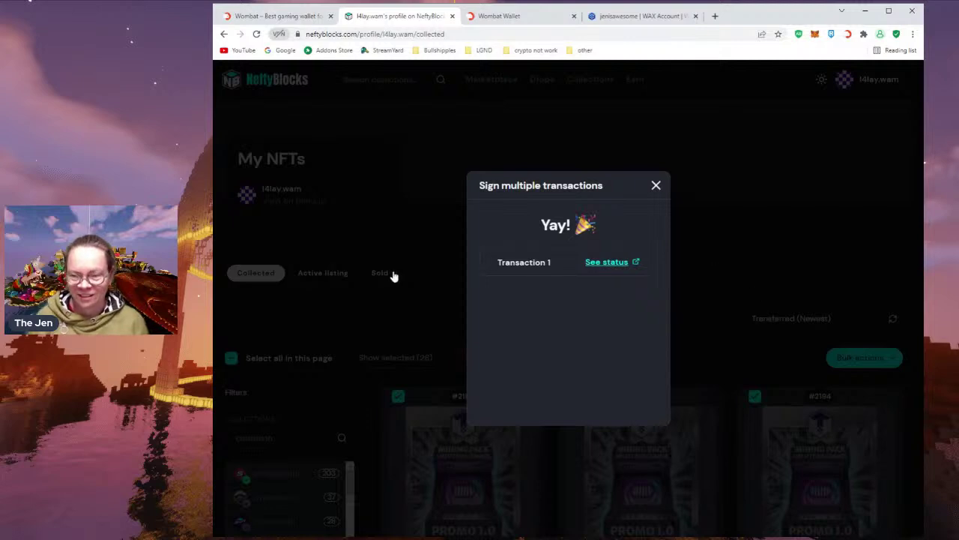
click(613, 263)
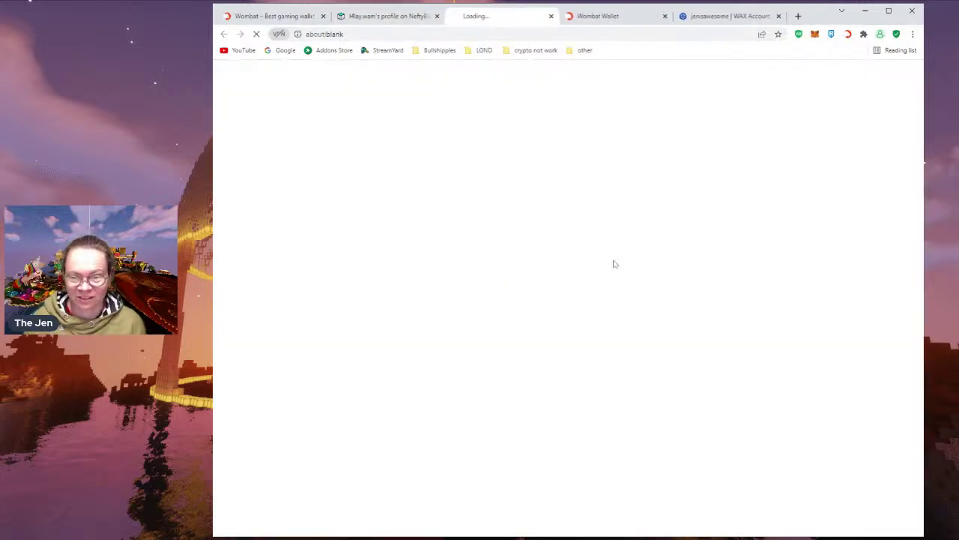
- Reveal the full list of transferred asset IDs in the transaction's Large Data
scroll(715, 292, down, 2)
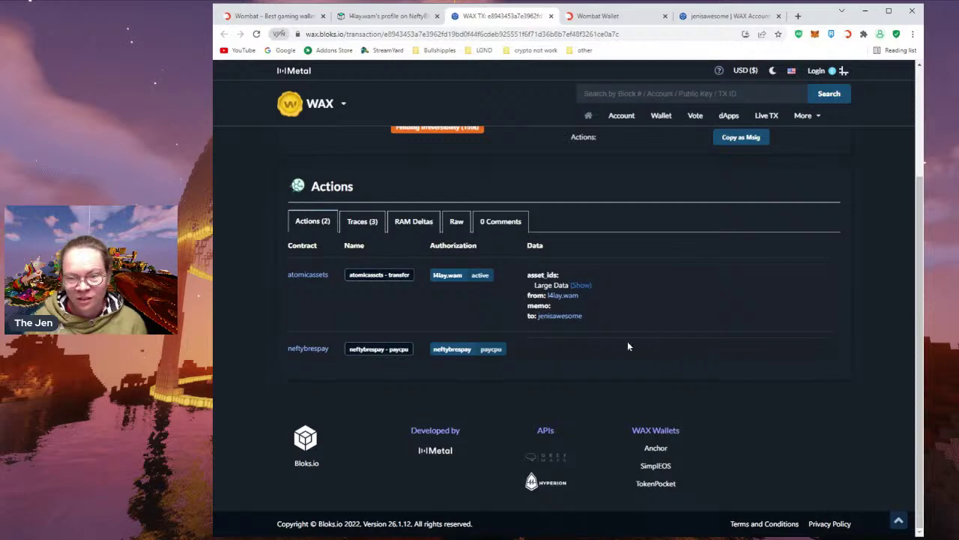
click(581, 285)
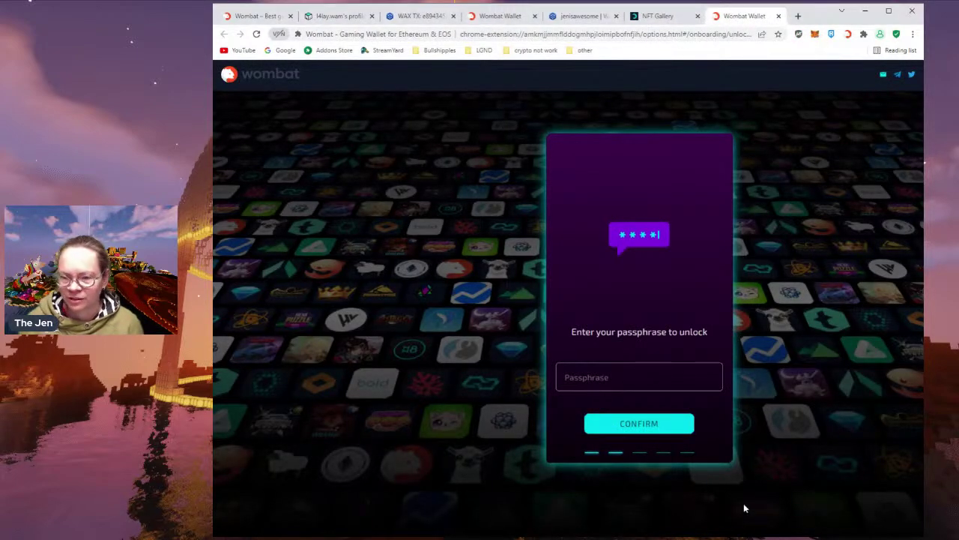
- Unlock Wombat Wallet with its passphrase, then switch to the NFT Gallery tab
click(653, 384)
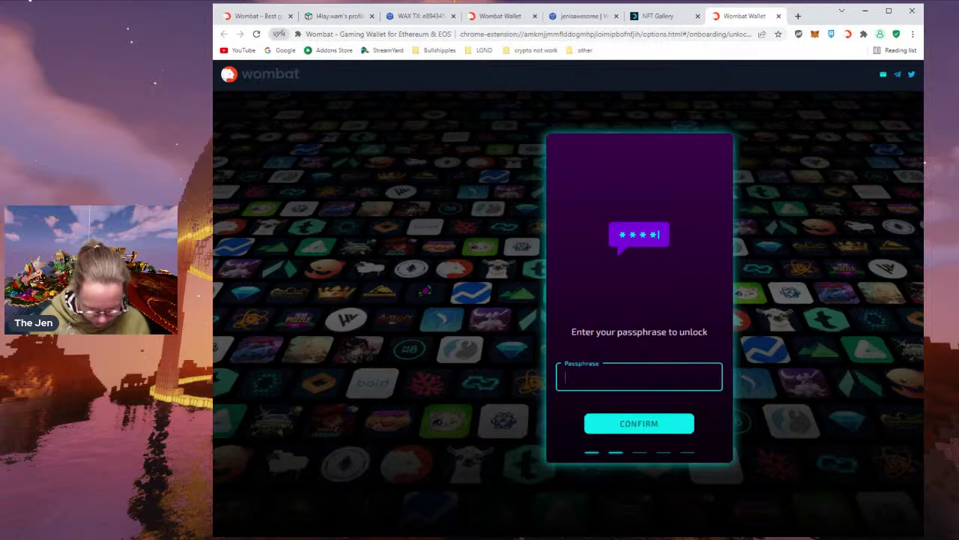
text(**)
key(BackSpace)
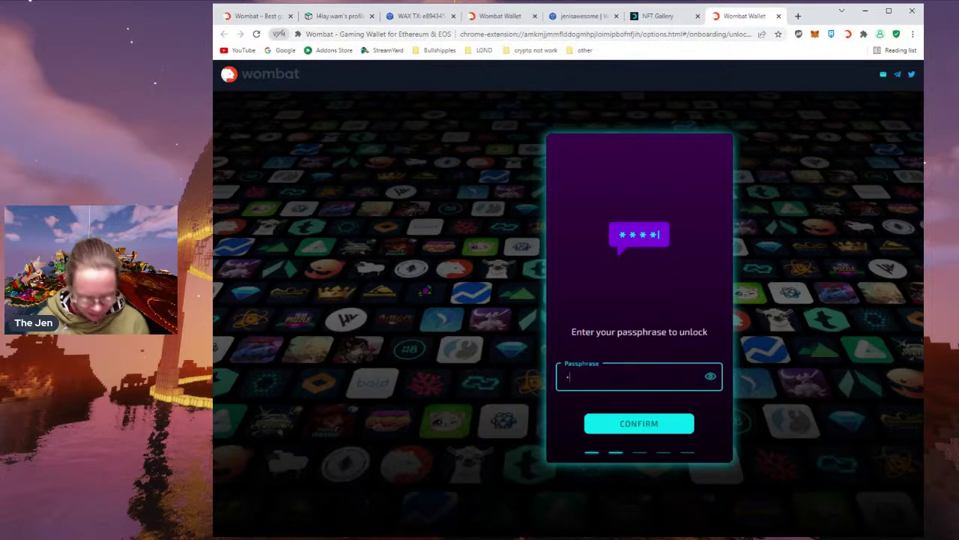
text(*)
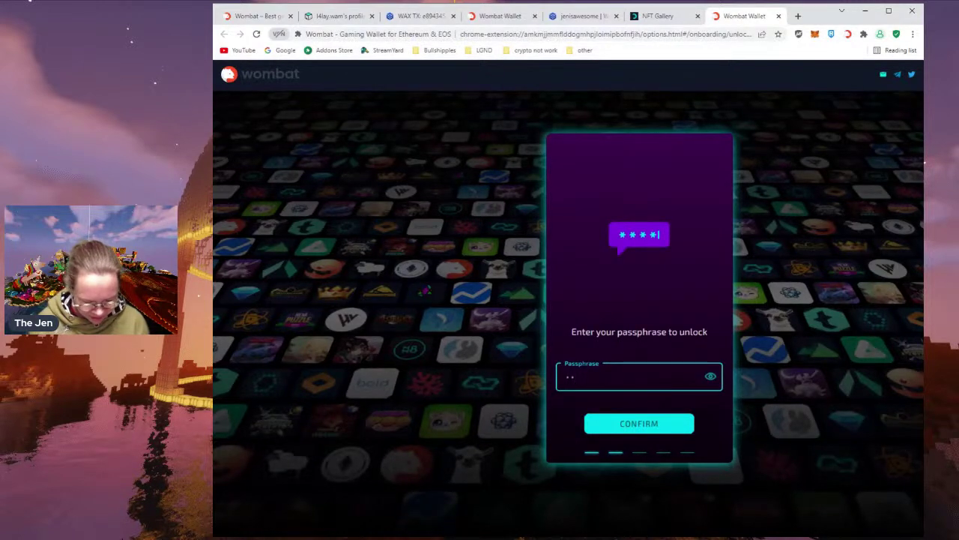
text(**)
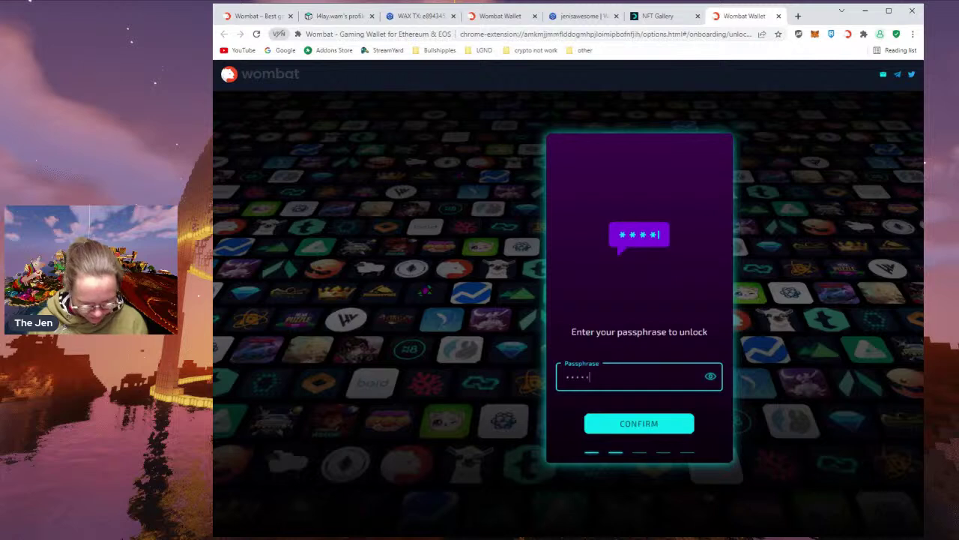
text(***)
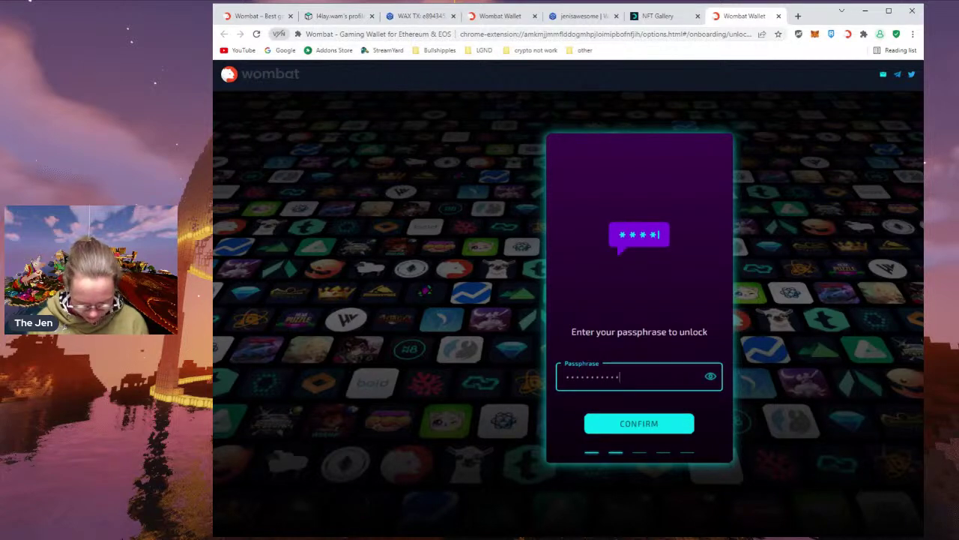
text(**)
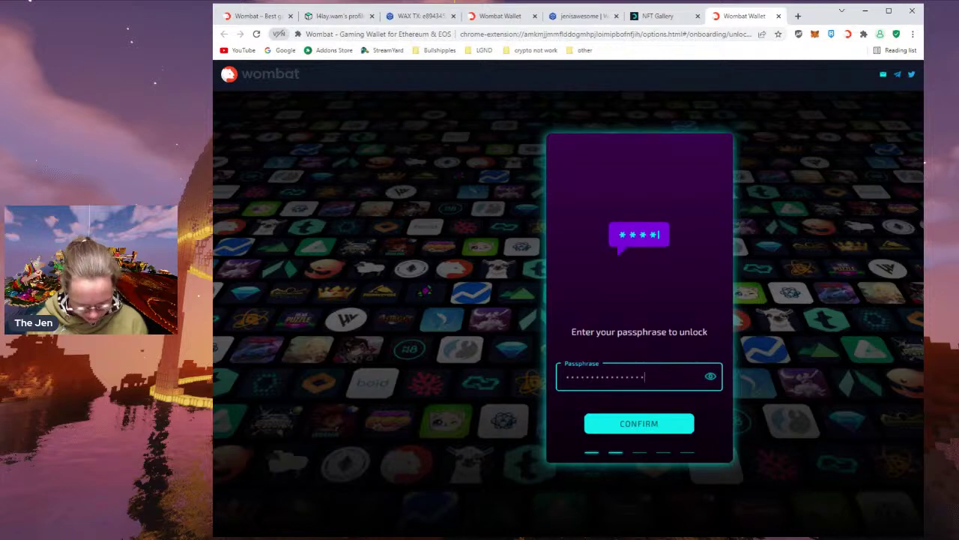
key(Return)
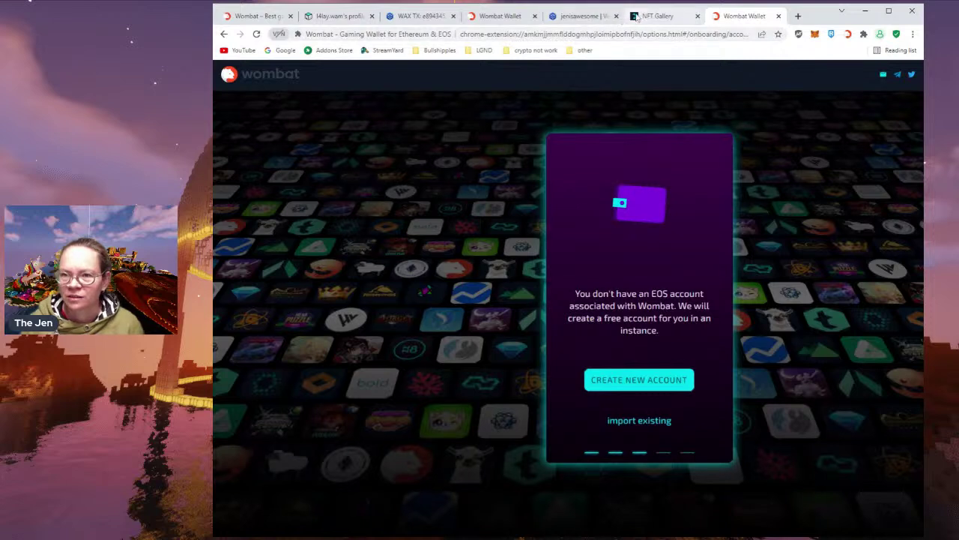
click(636, 16)
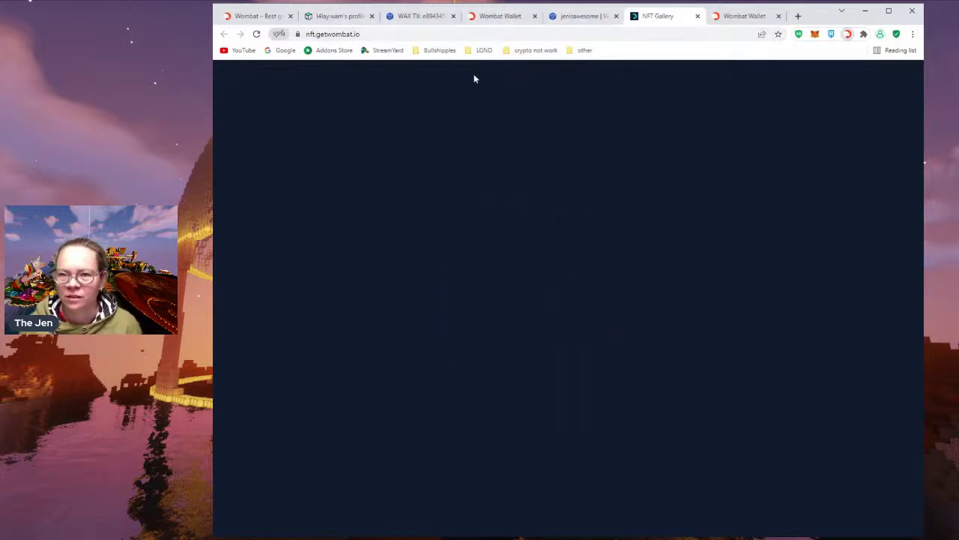
- Load NeftyBlocks and sign out of the old account
click(495, 34)
text(neftyblocks.com)
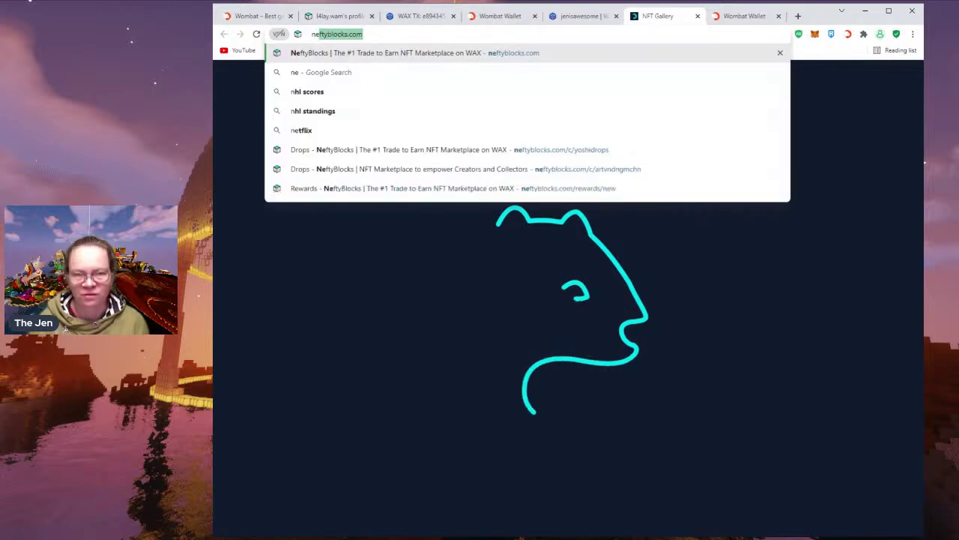
key(Return)
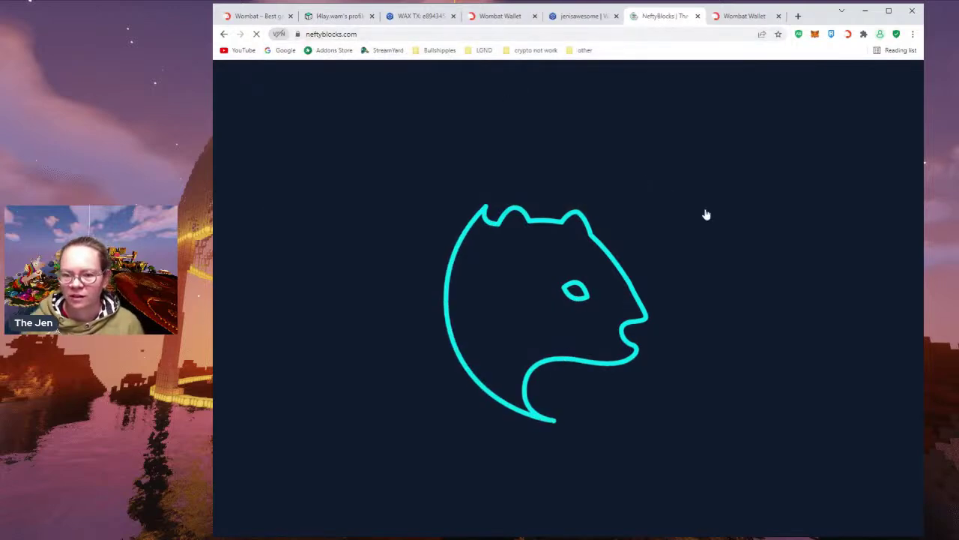
click(889, 84)
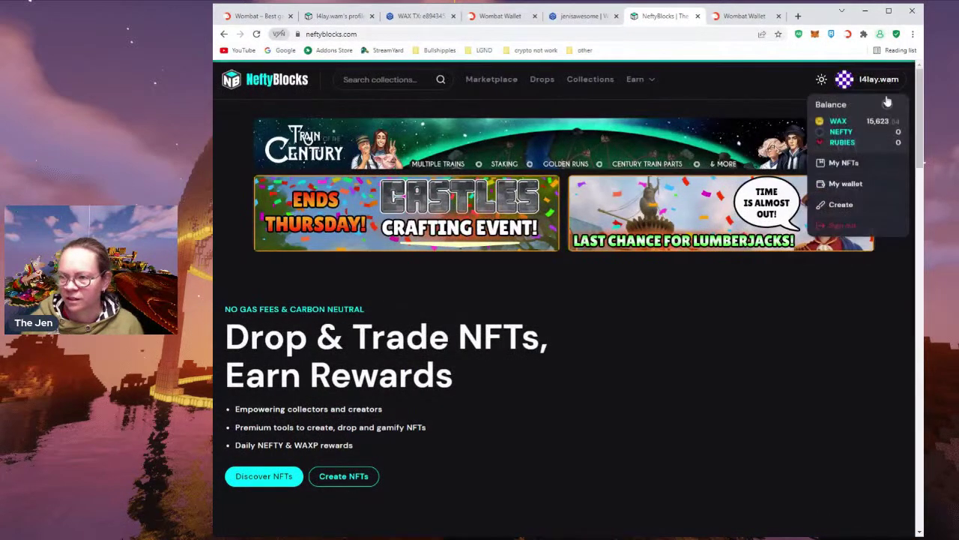
click(851, 240)
- Log in to NeftyBlocks with the new WAX account through Anchor
click(868, 80)
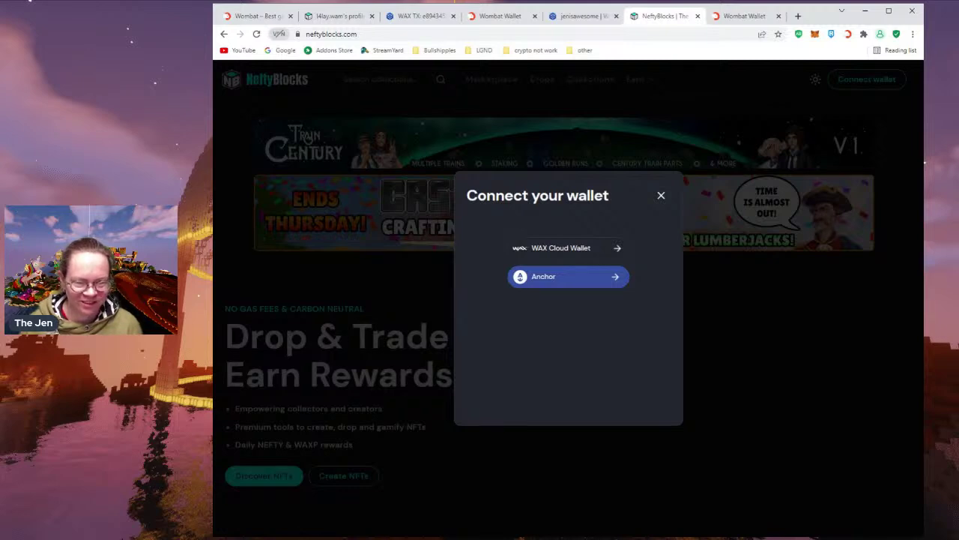
click(555, 285)
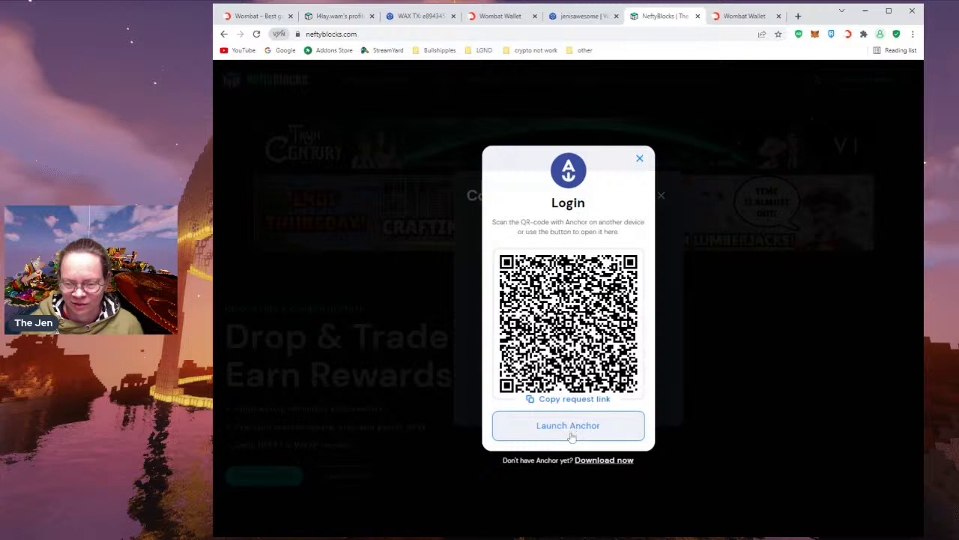
click(570, 427)
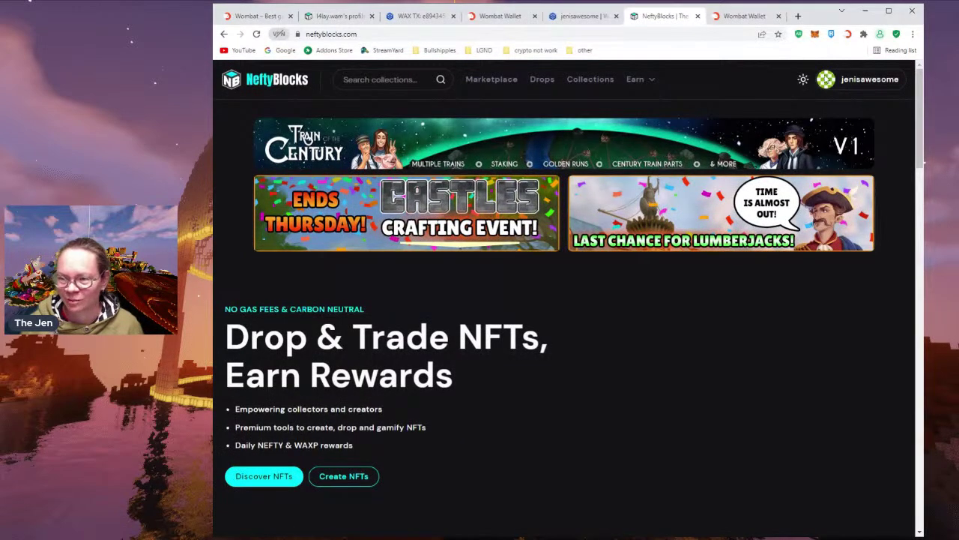
- Open the new account's My NFTs page and browse its 26 upliftworld mining packs
click(843, 83)
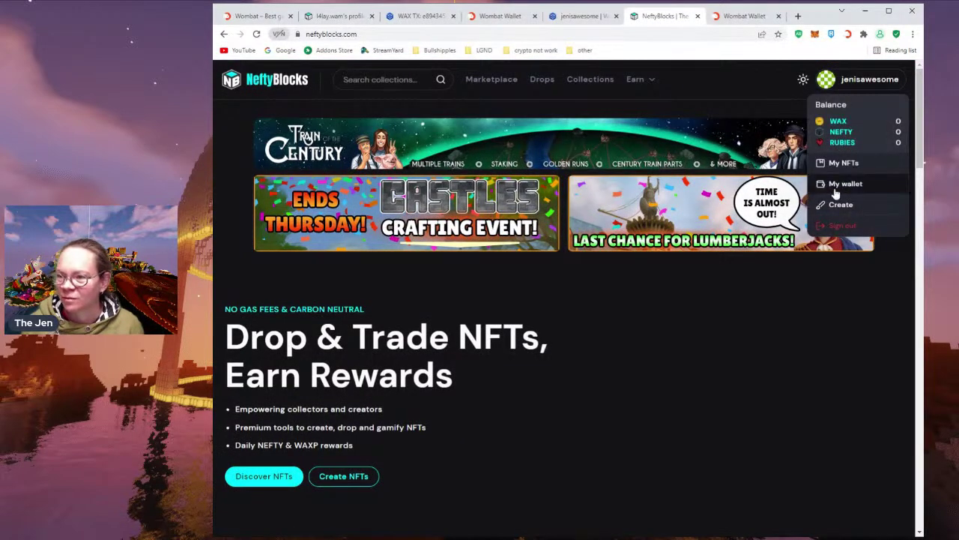
click(847, 164)
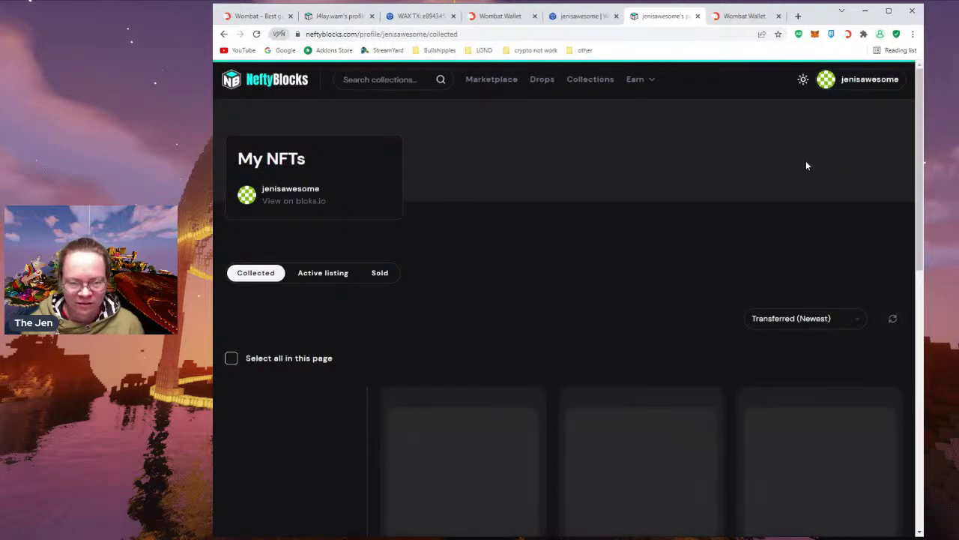
scroll(767, 200, down, 8)
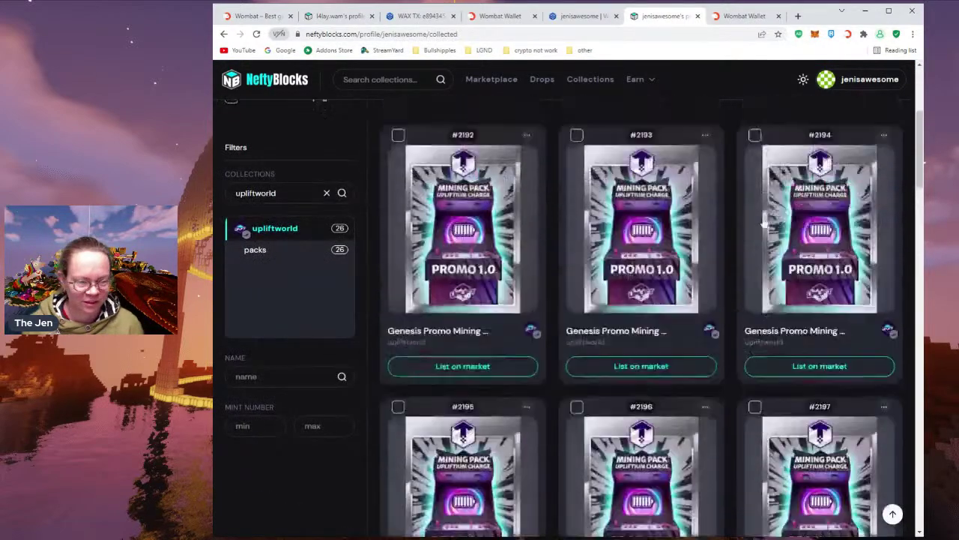
scroll(758, 214, up, 5)
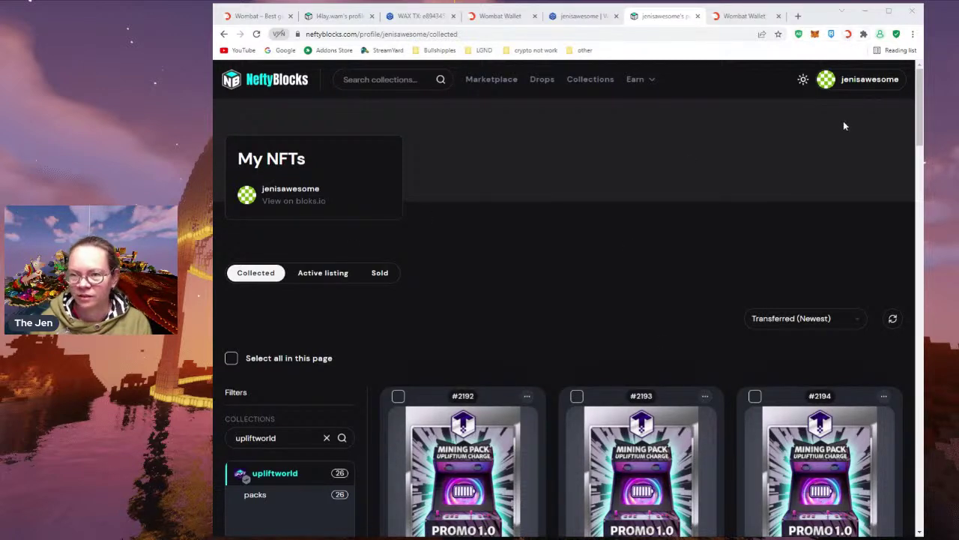
click(849, 34)
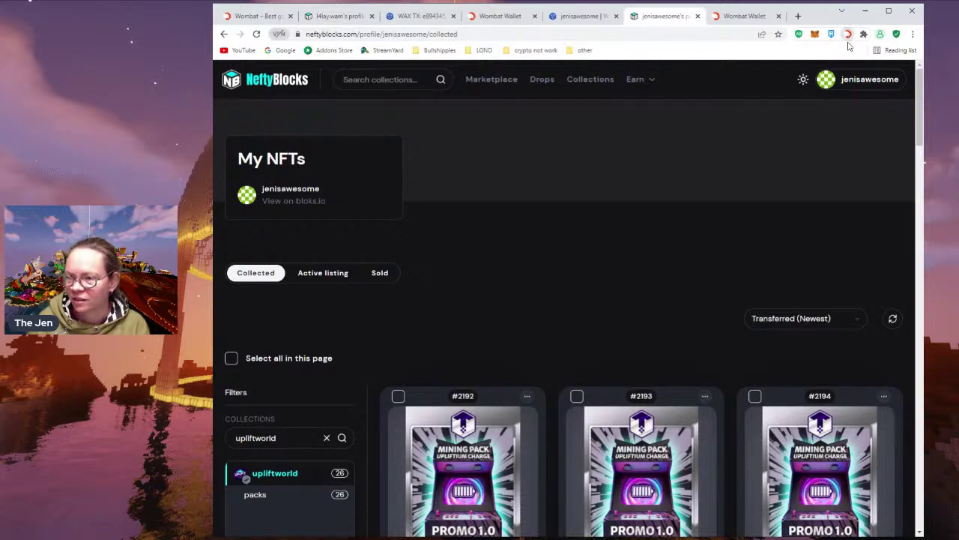
- Sign out, start an Anchor login again, then close the Login and Connect wallet dialogs
click(880, 73)
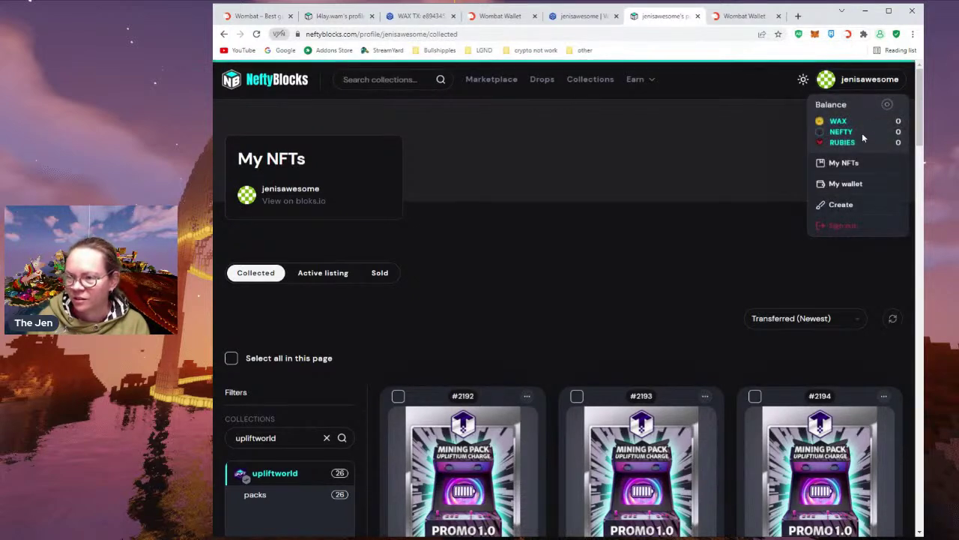
click(837, 226)
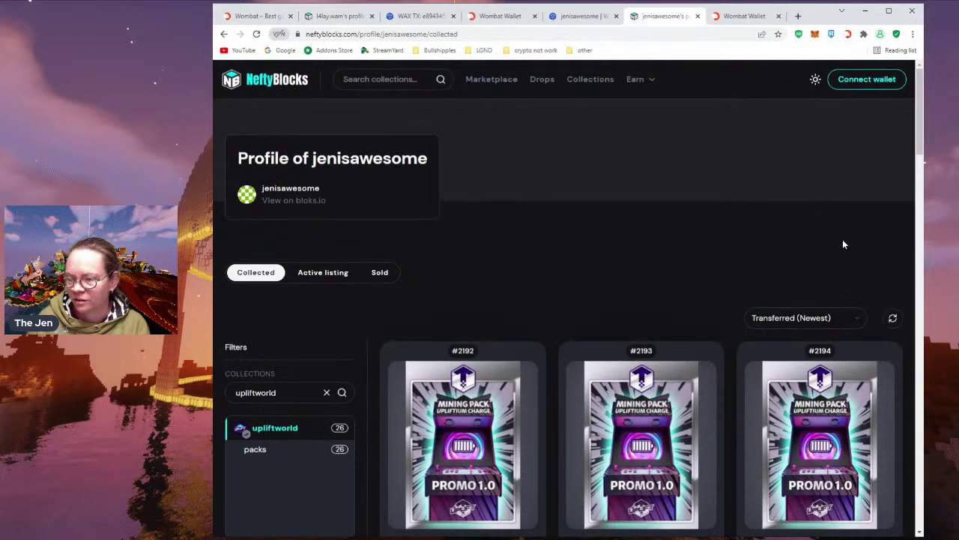
click(861, 84)
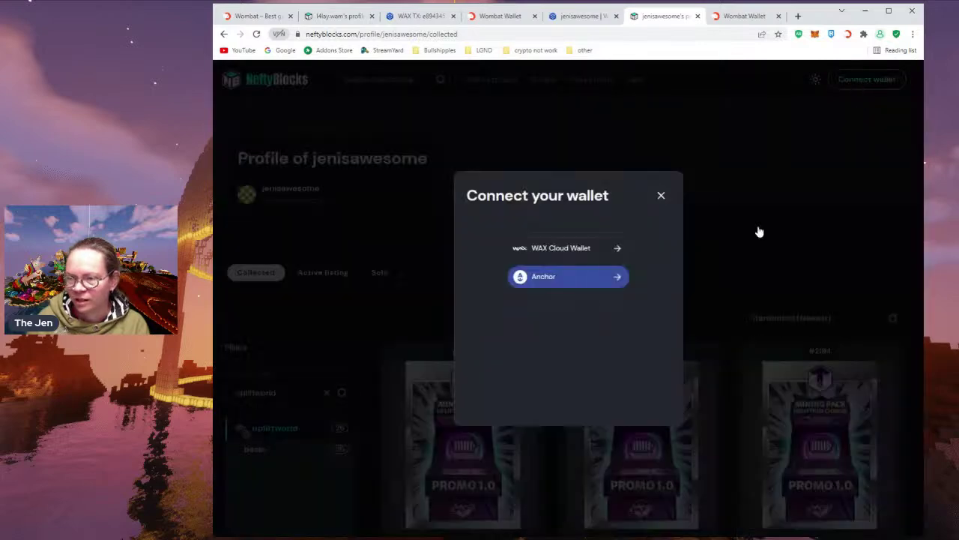
click(570, 279)
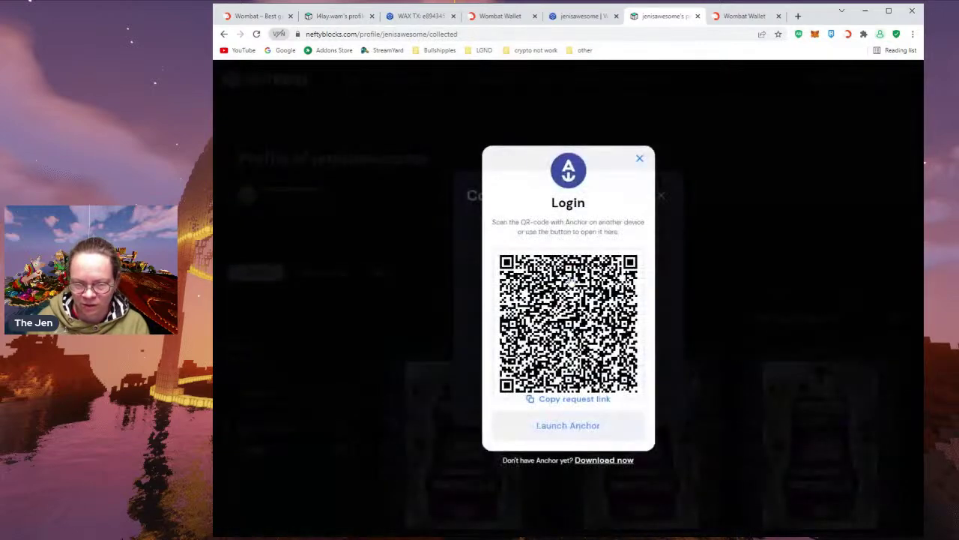
click(560, 427)
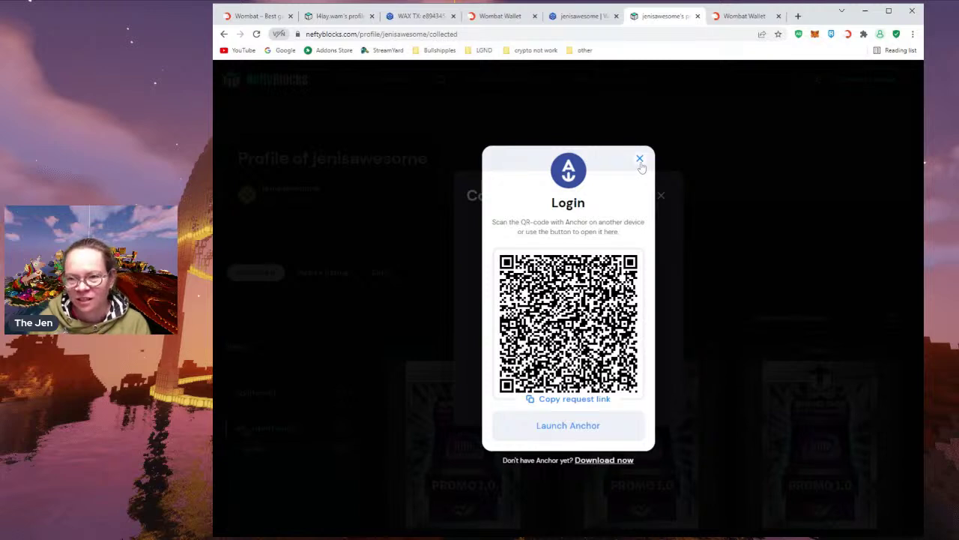
click(640, 161)
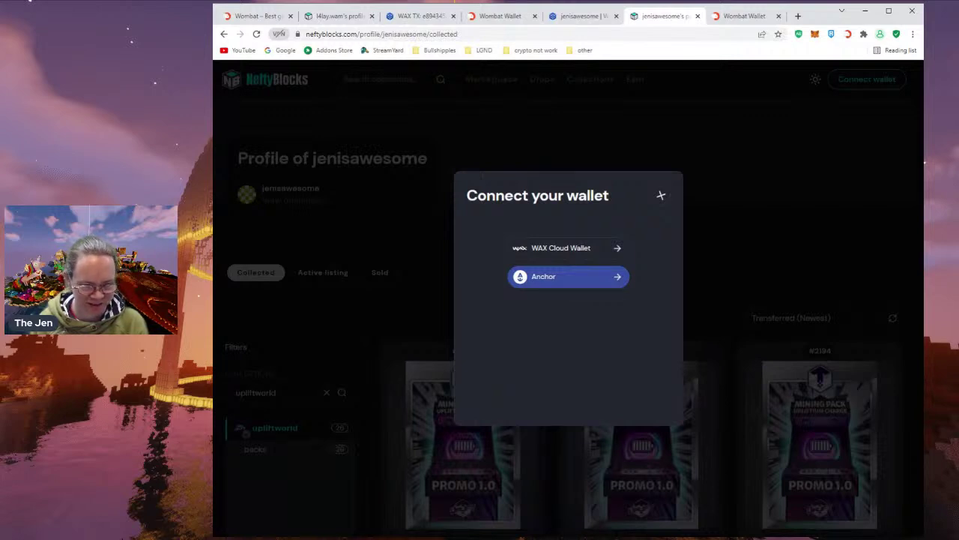
click(665, 199)
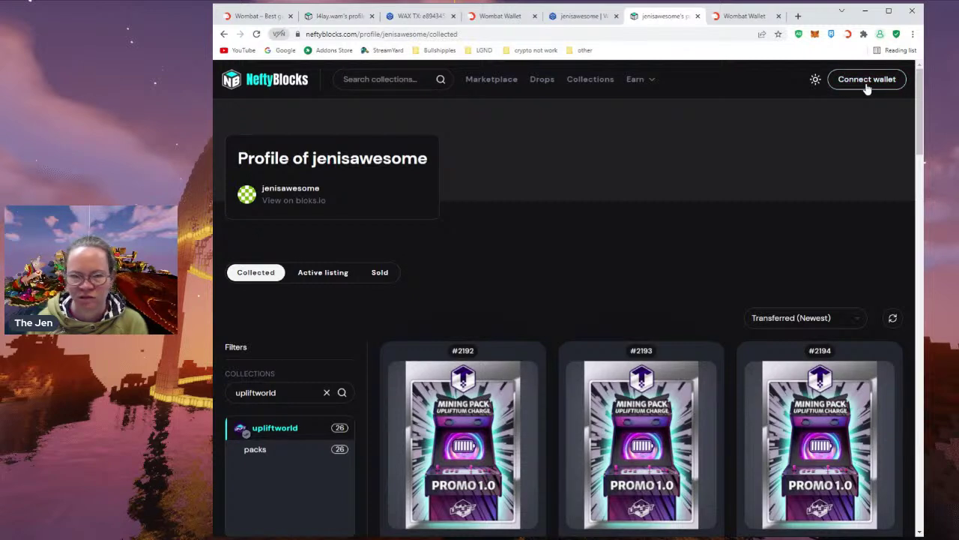
- On WAX bloks.io, log in with the second saved account and open its account page
click(581, 15)
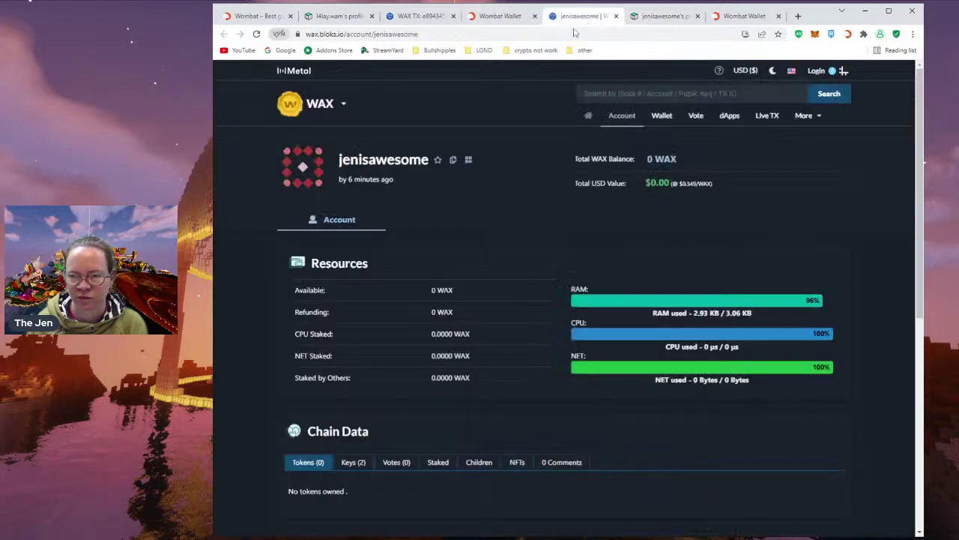
click(817, 71)
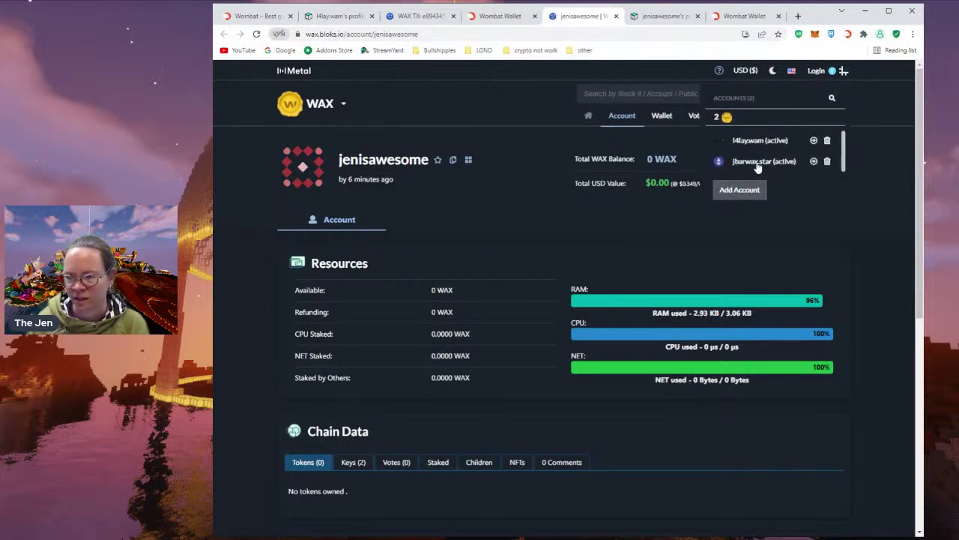
click(757, 163)
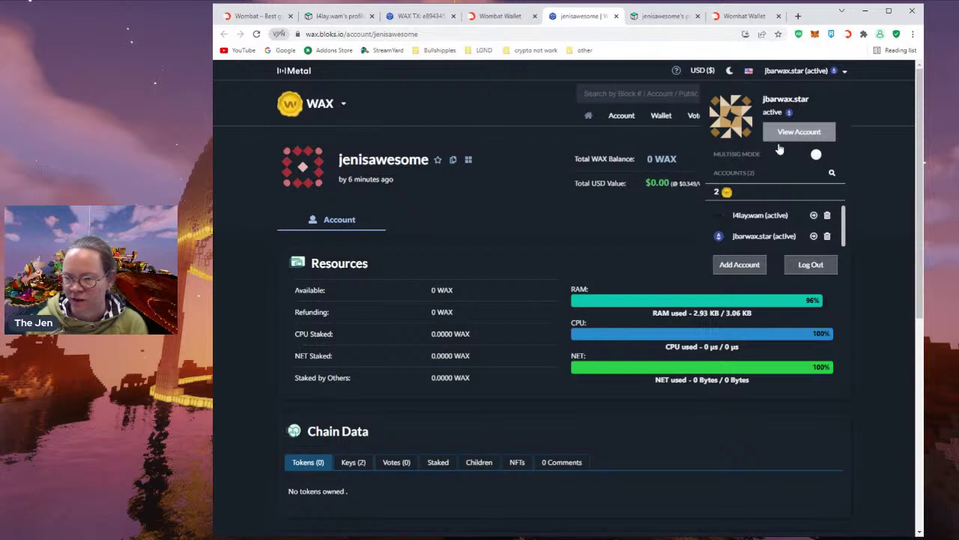
click(799, 132)
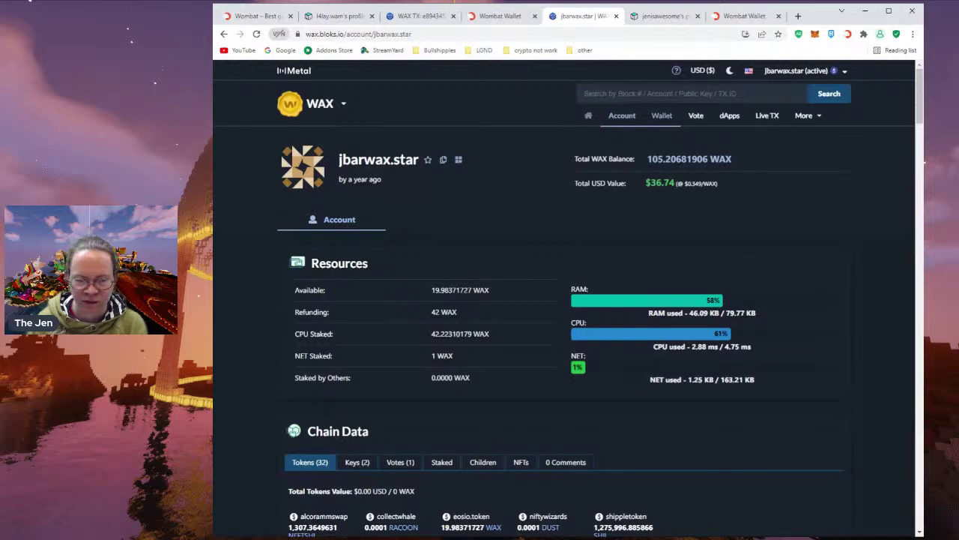
- Review the account's 105.20681906 WAX balance, 32 tokens, 58% RAM and 61% CPU use
scroll(792, 252, down, 7)
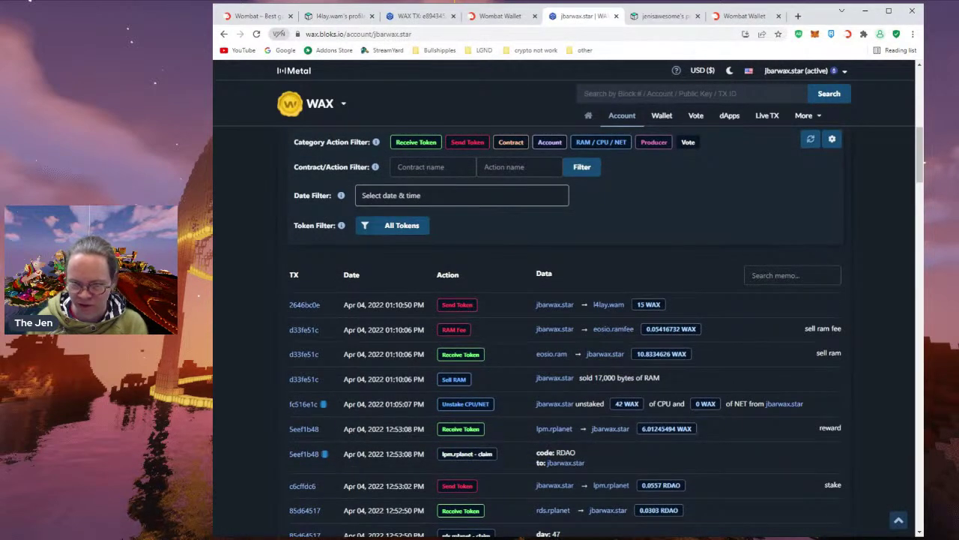
scroll(718, 284, up, 5)
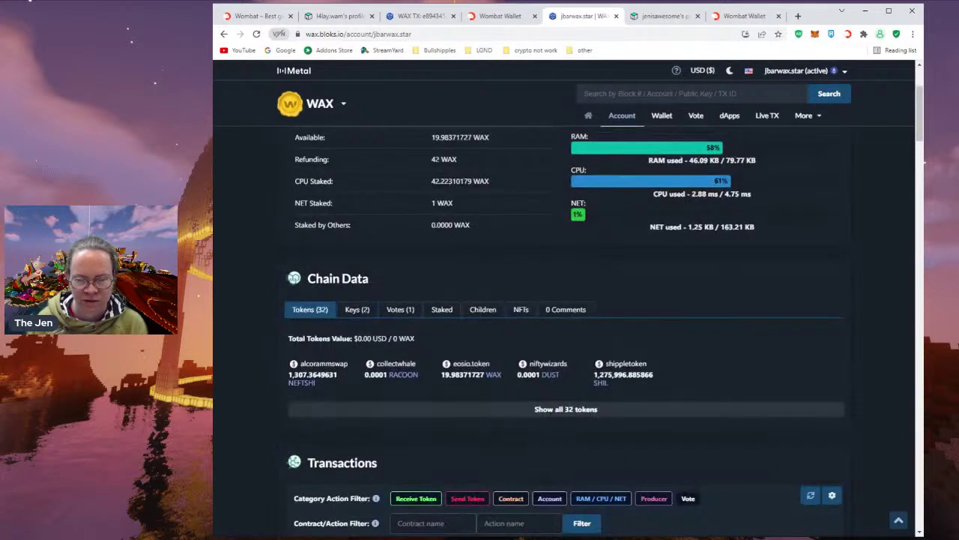
scroll(718, 284, up, 3)
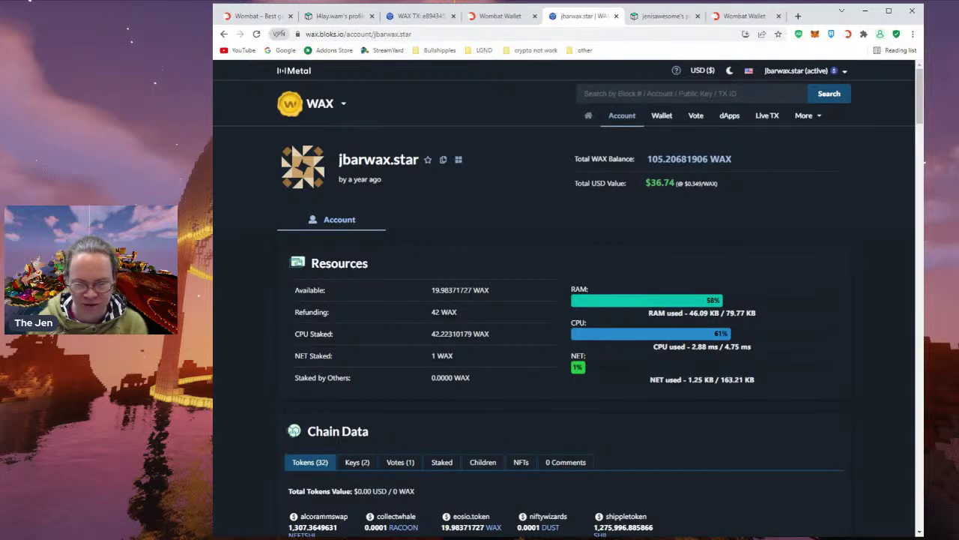
- Fill in a 5 WAX token transfer to the new account and submit it for signing
click(661, 117)
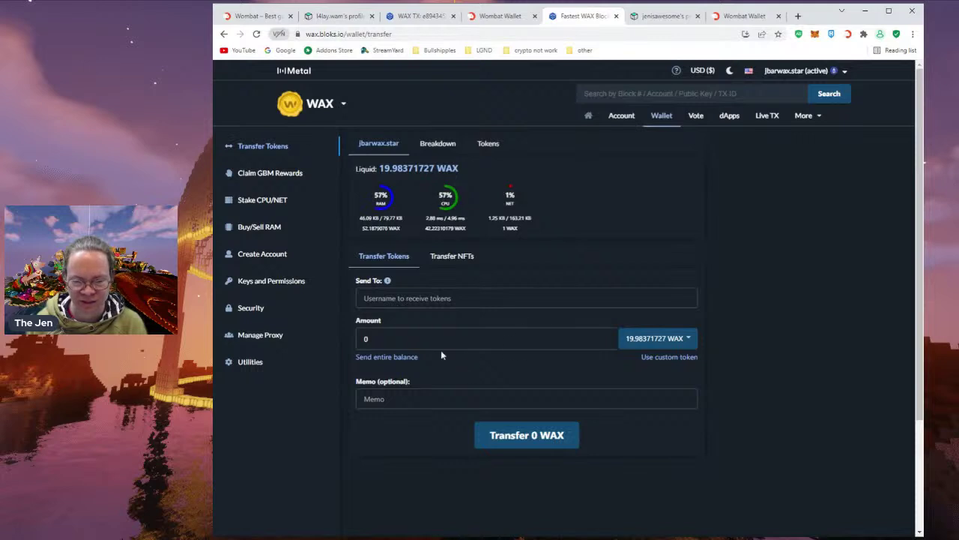
click(450, 298)
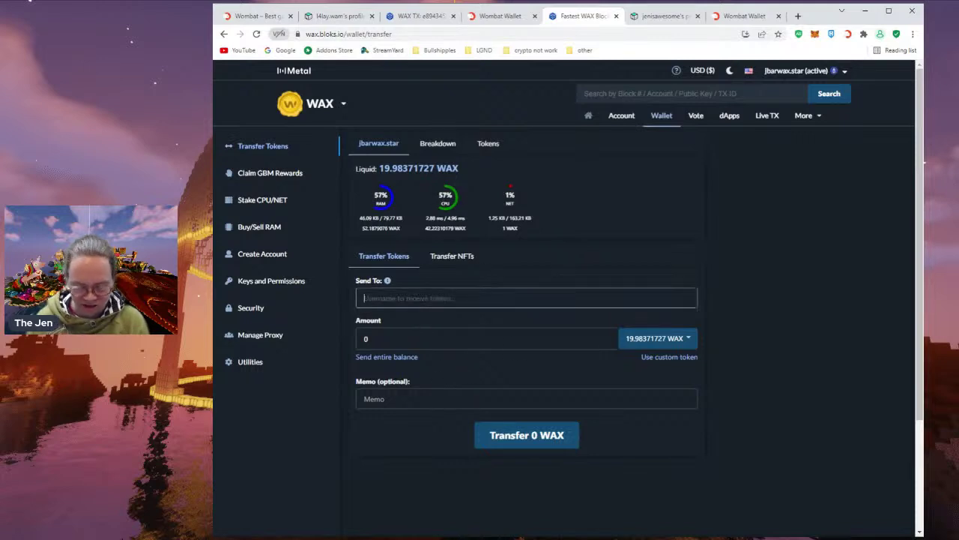
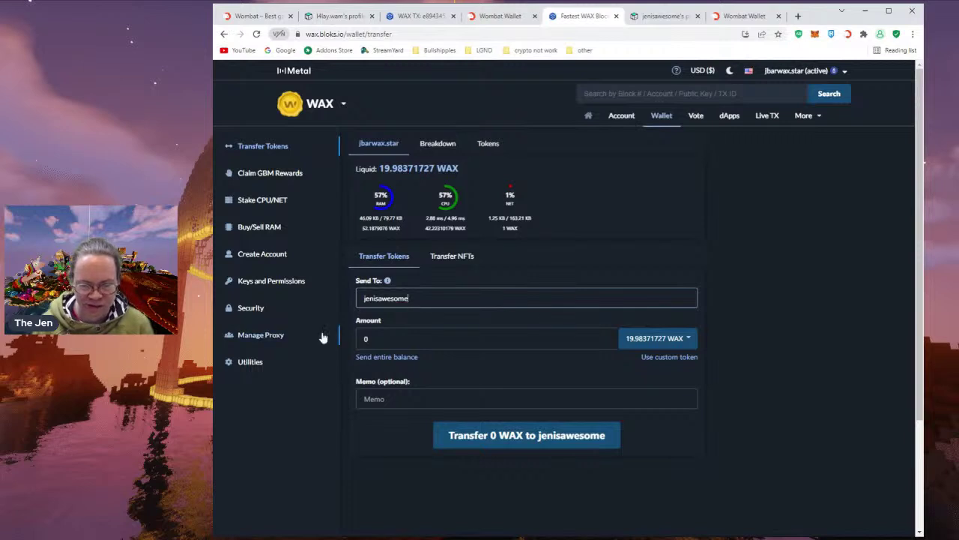
click(488, 338)
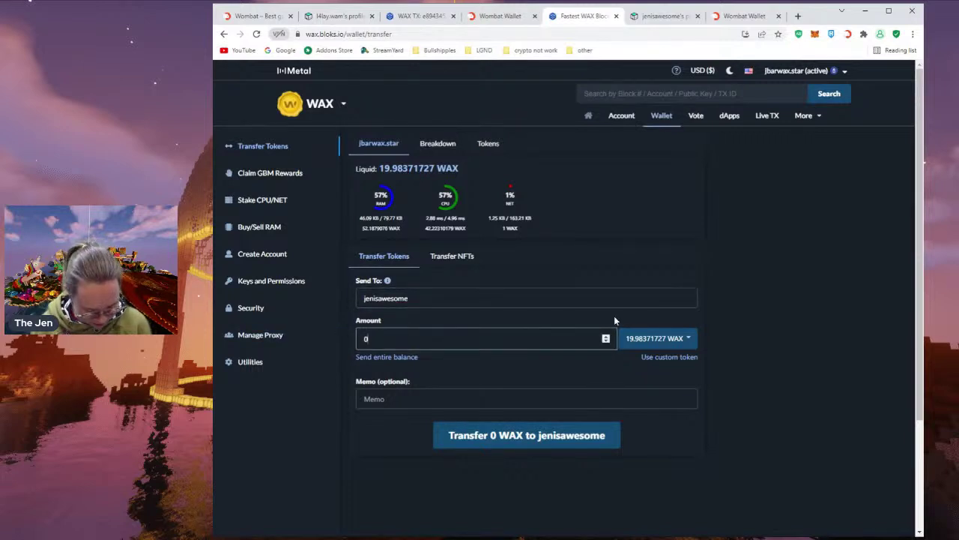
text(5)
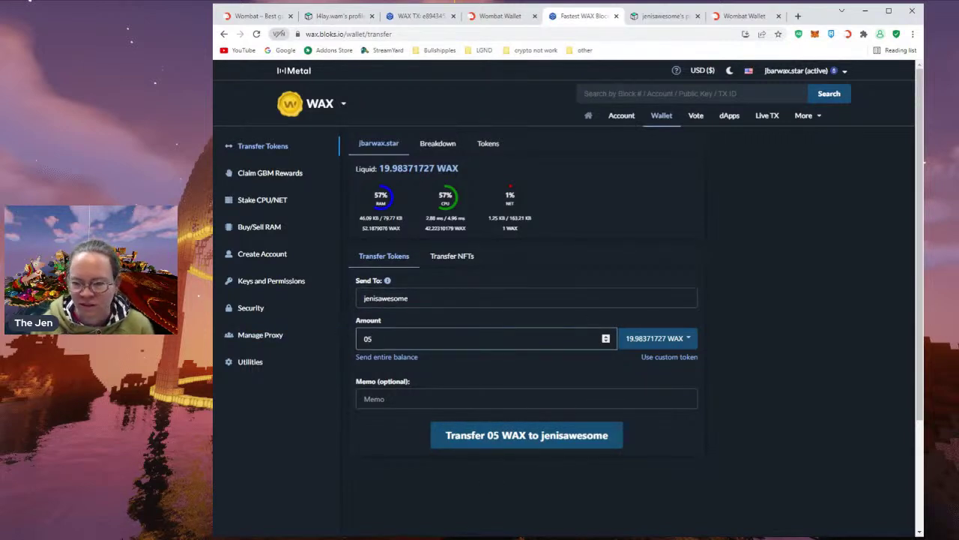
click(520, 439)
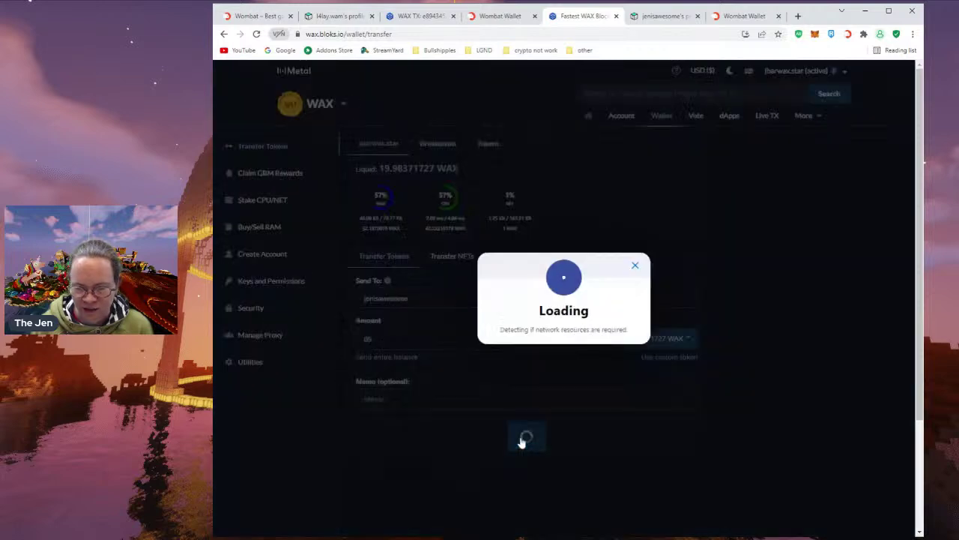
- Try signing through the Anchor app, then cancel the request, producing a 'User canceled request' error
click(597, 349)
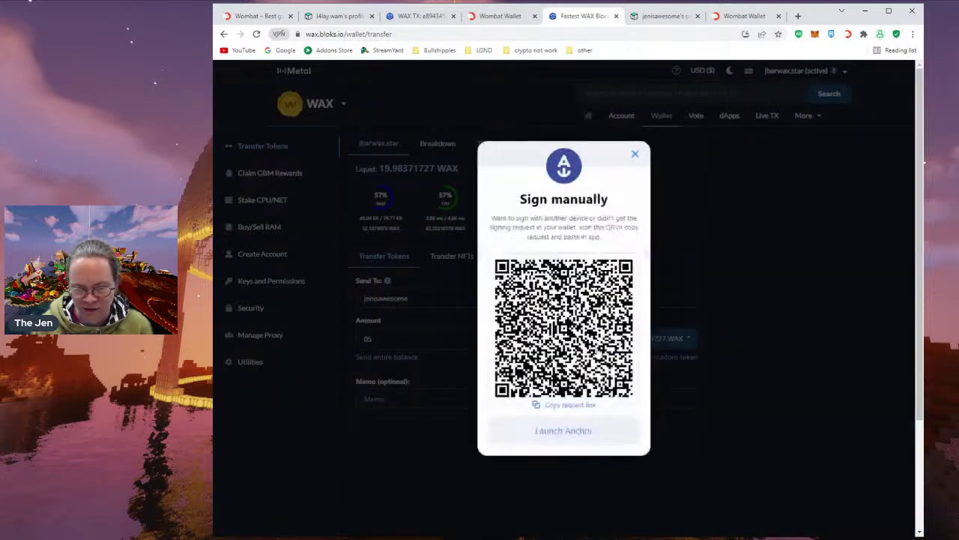
click(590, 441)
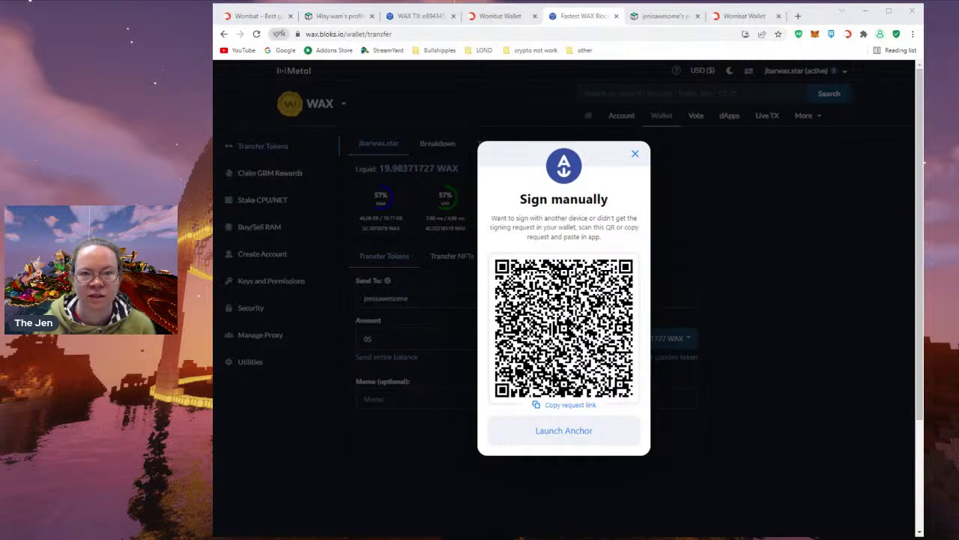
key(alt+Tab)
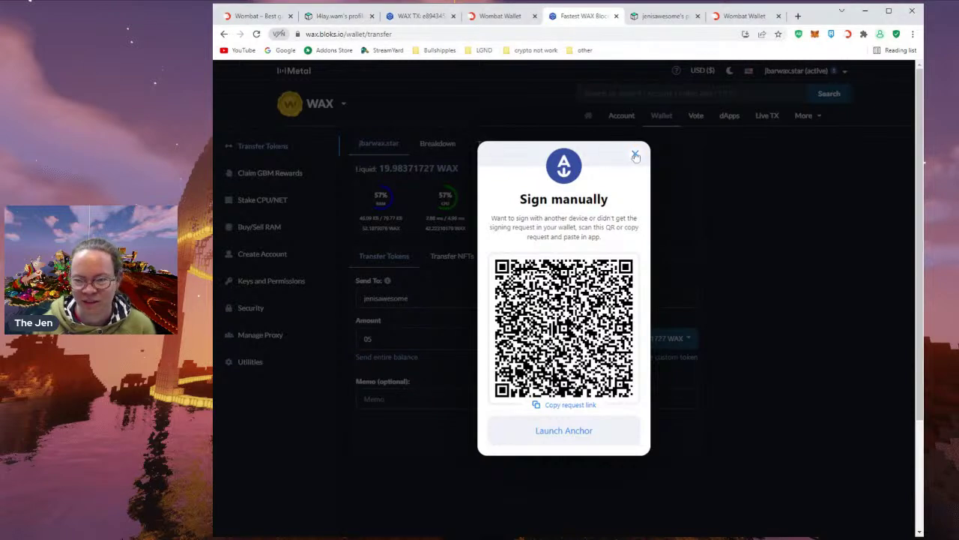
click(635, 155)
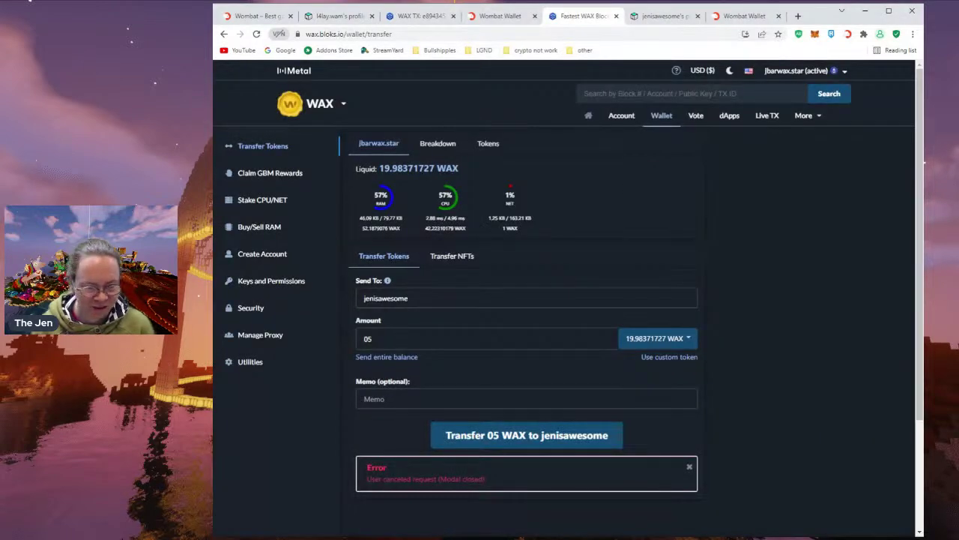
- Reload the transfer page and re-enter the new account as recipient with amount 5
key(alt+Tab)
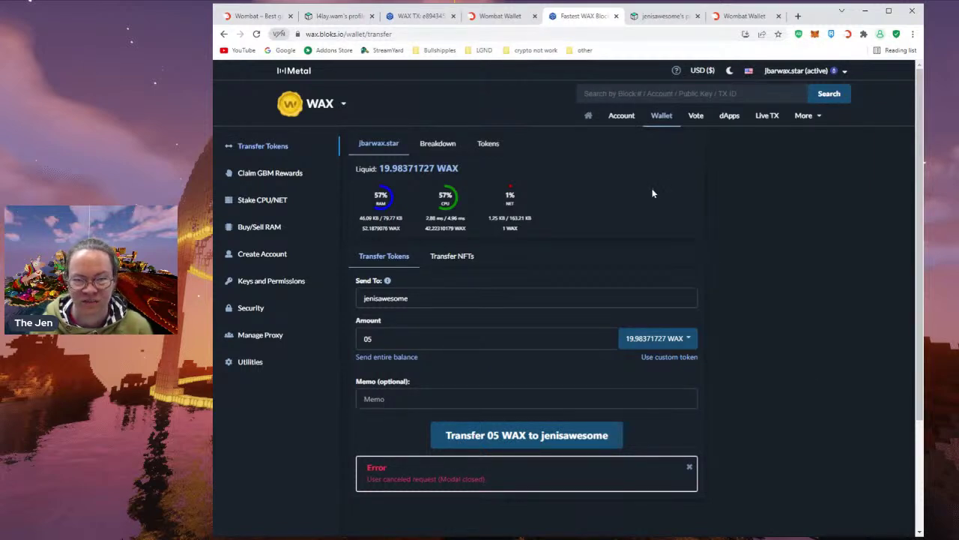
click(256, 34)
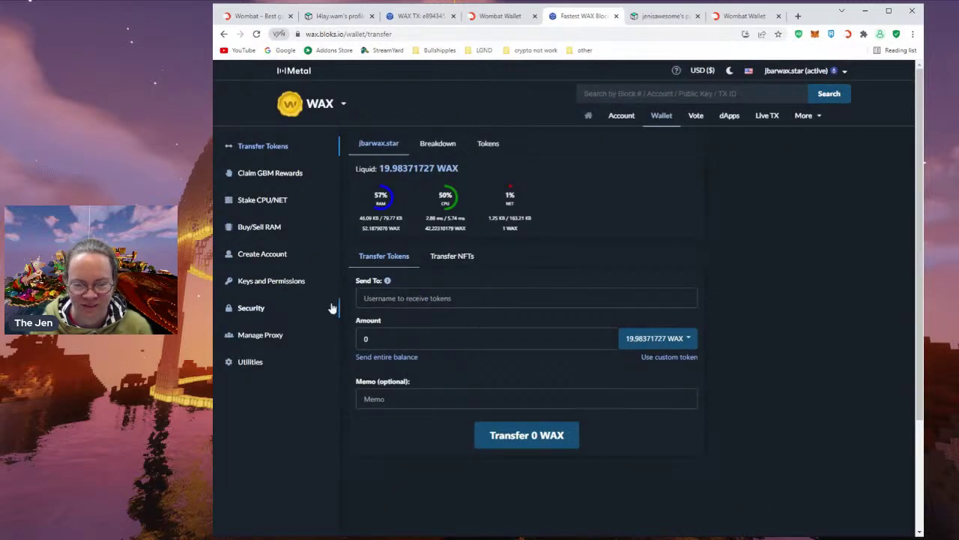
click(366, 298)
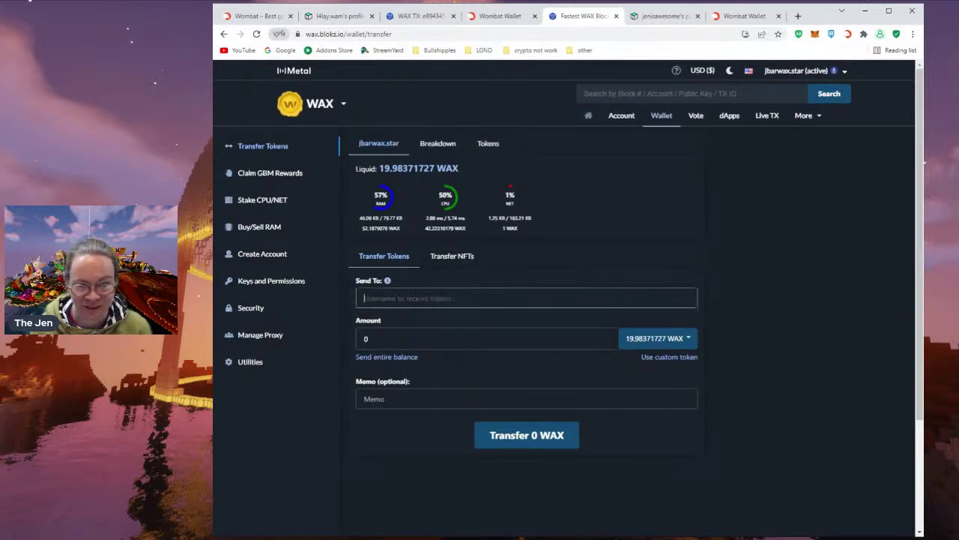
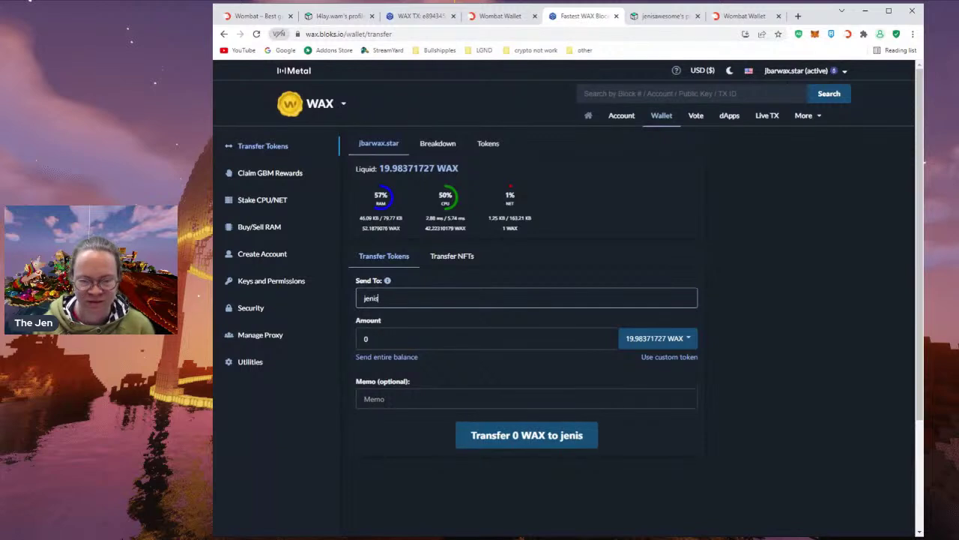
key(Tab)
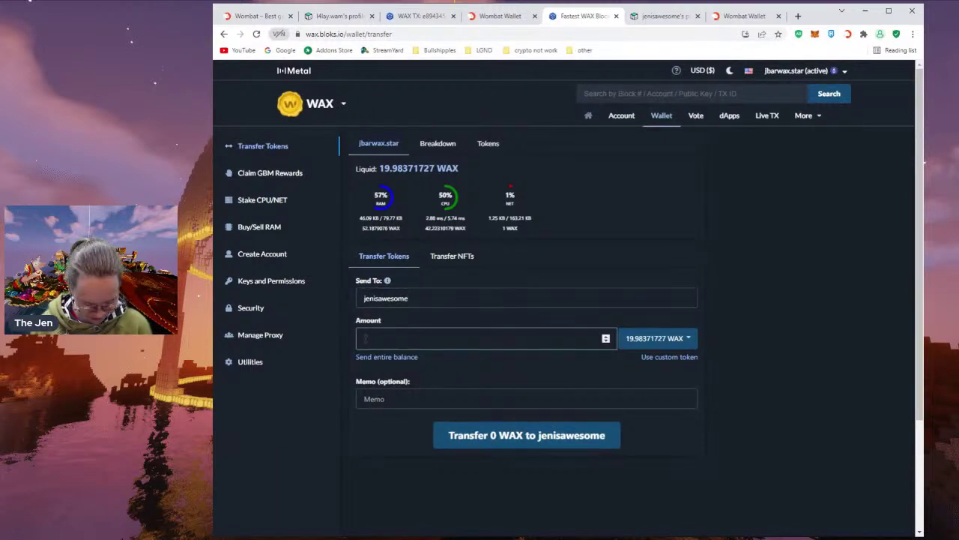
text(5)
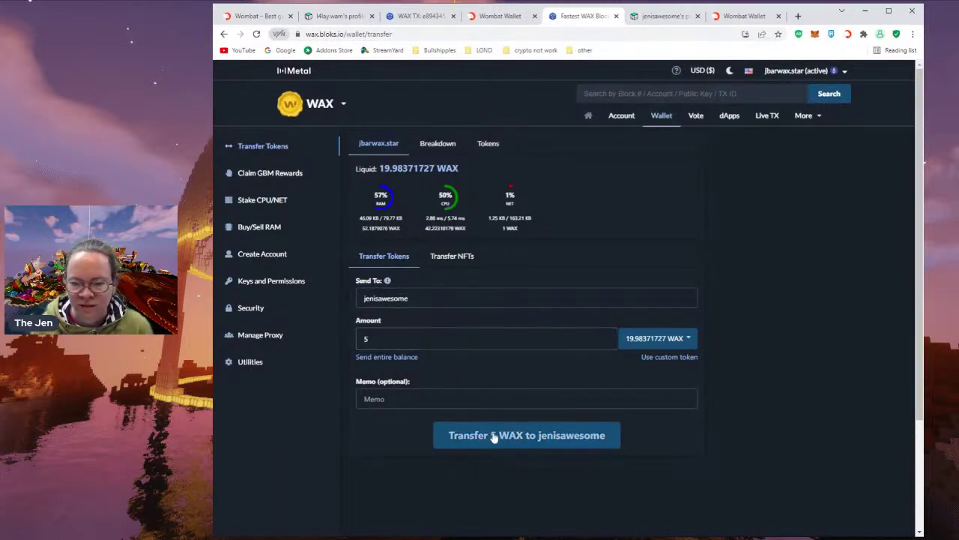
- Submit the 5 WAX transfer and approve it in the wallet until Success shows
click(495, 435)
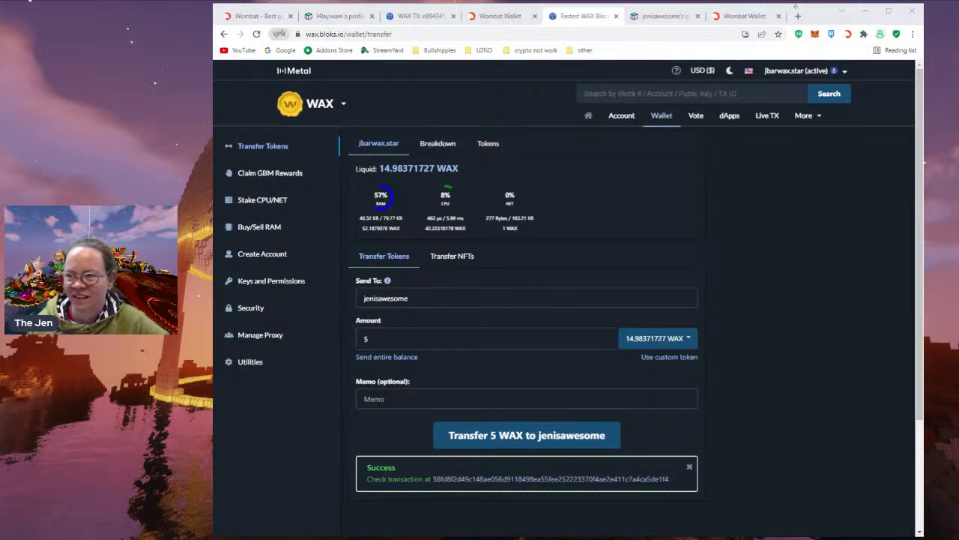
click(849, 37)
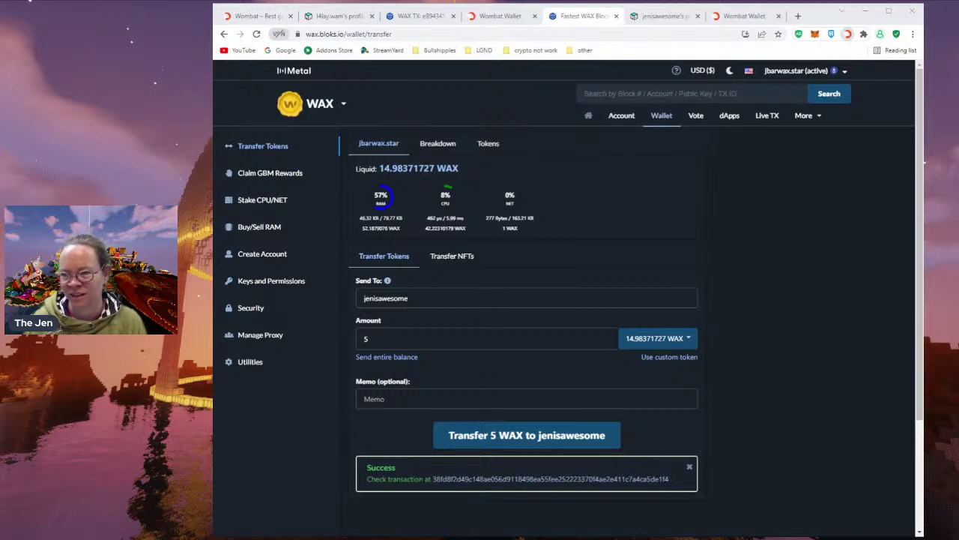
click(501, 111)
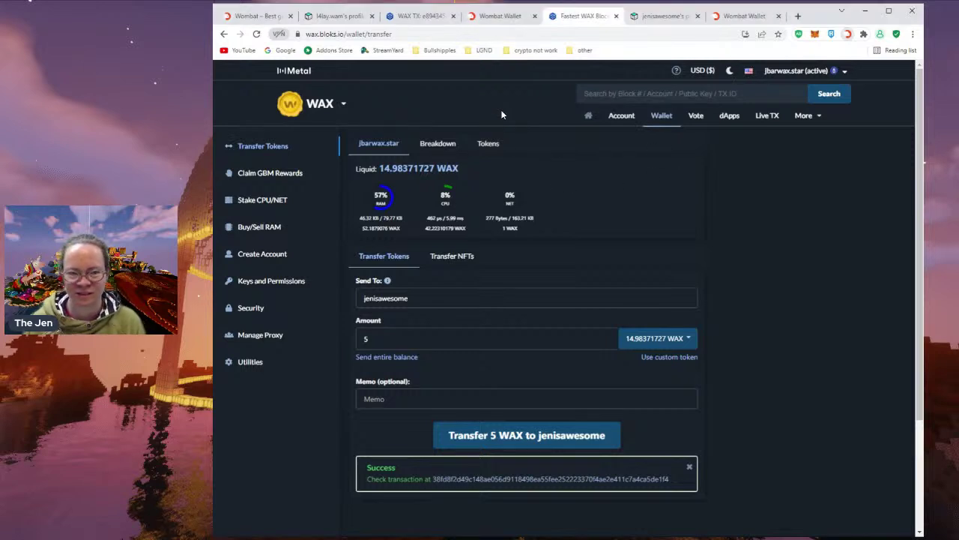
- Log out of bloks.io's connected accounts and go to the eosauthority.com explorer
click(845, 72)
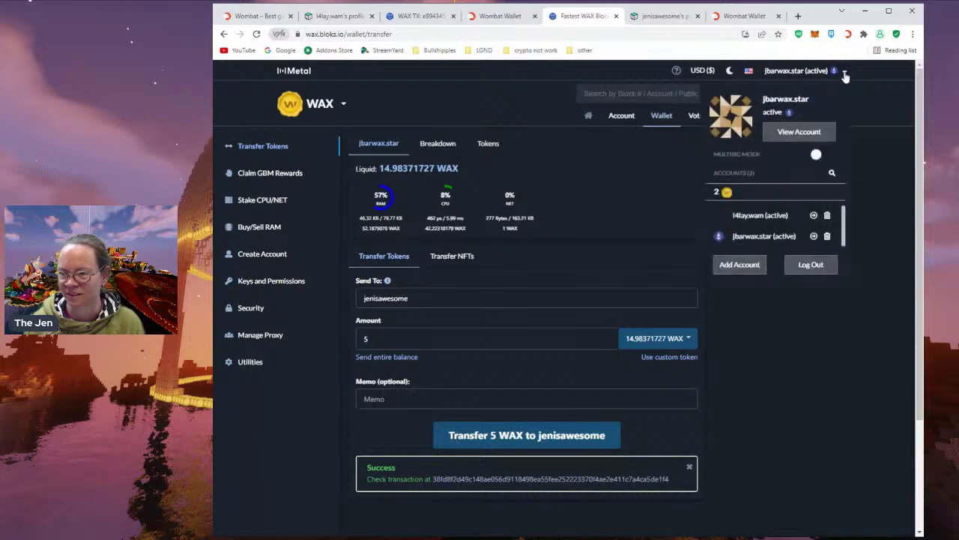
click(810, 264)
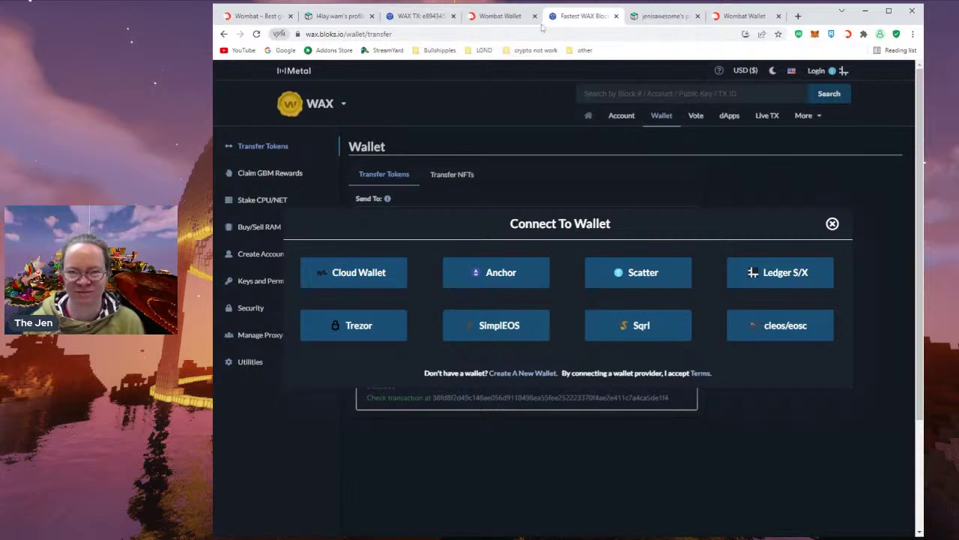
key(ctrl+l)
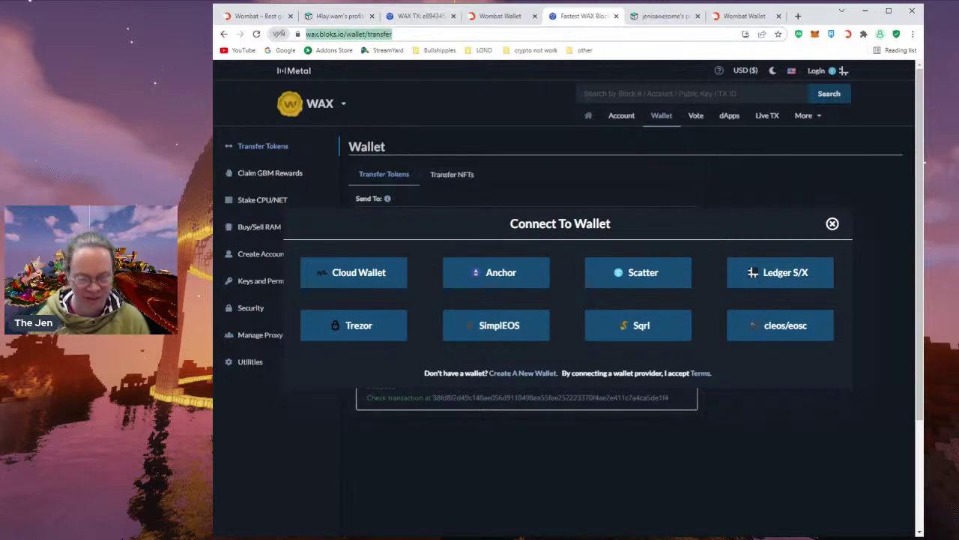
text(eosau)
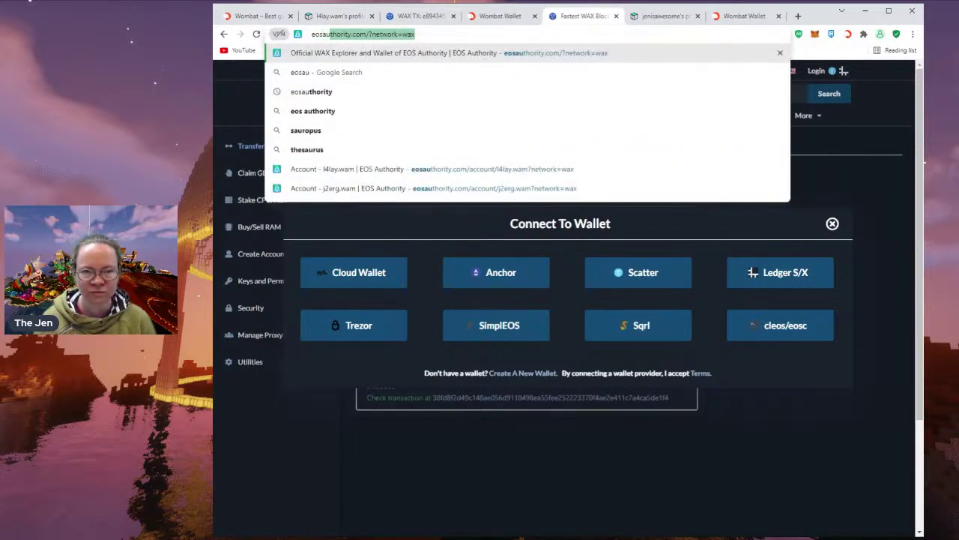
key(Return)
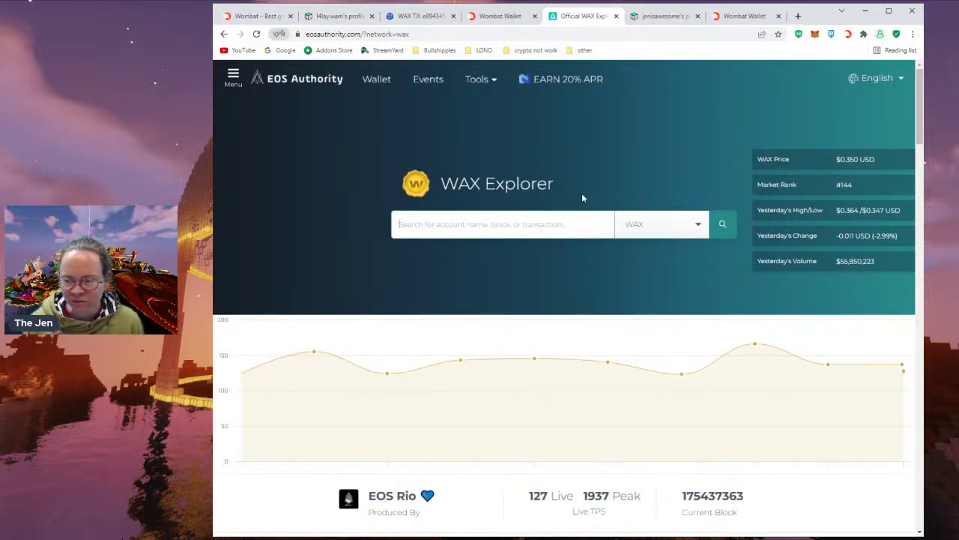
- Confirm on EOS Authority the new account holds 5 WAX with 96% RAM used, then return to bloks.io
click(233, 77)
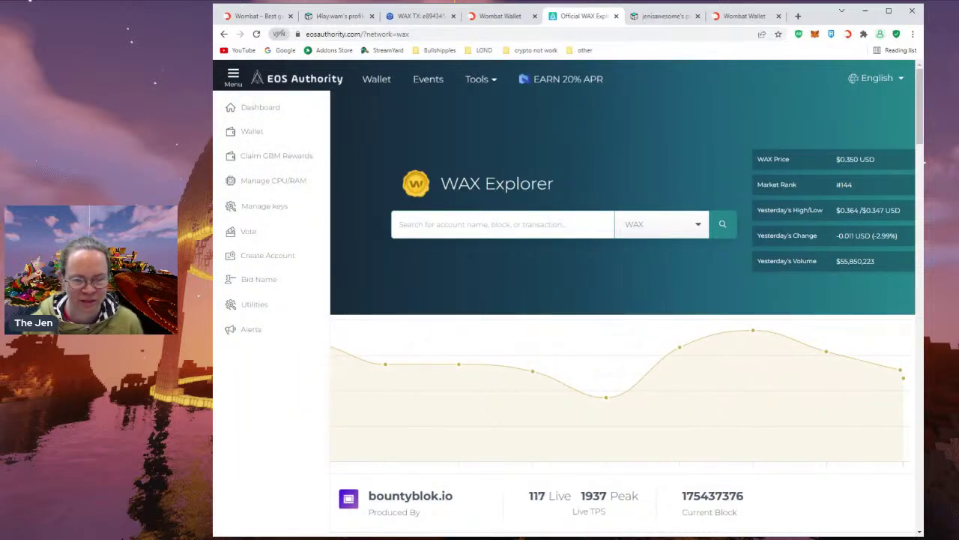
click(252, 131)
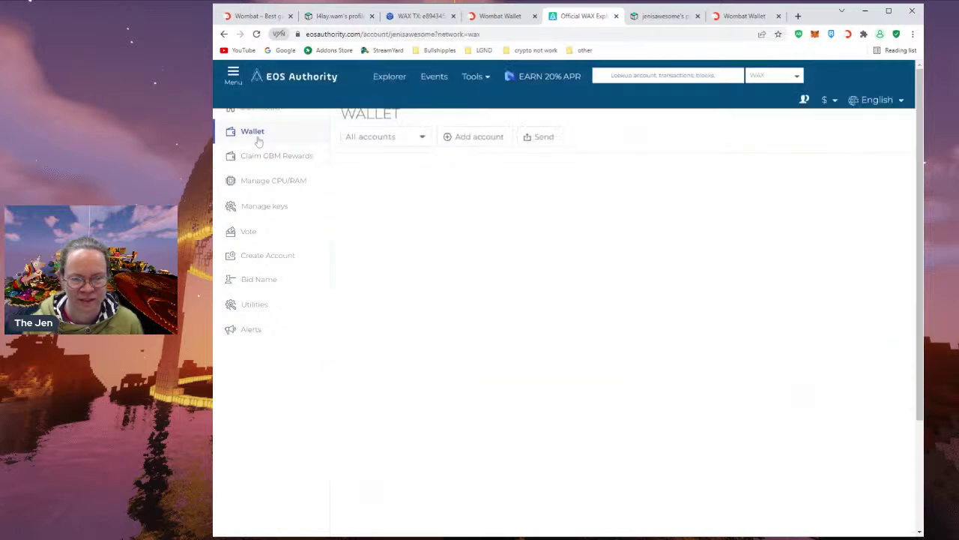
click(433, 138)
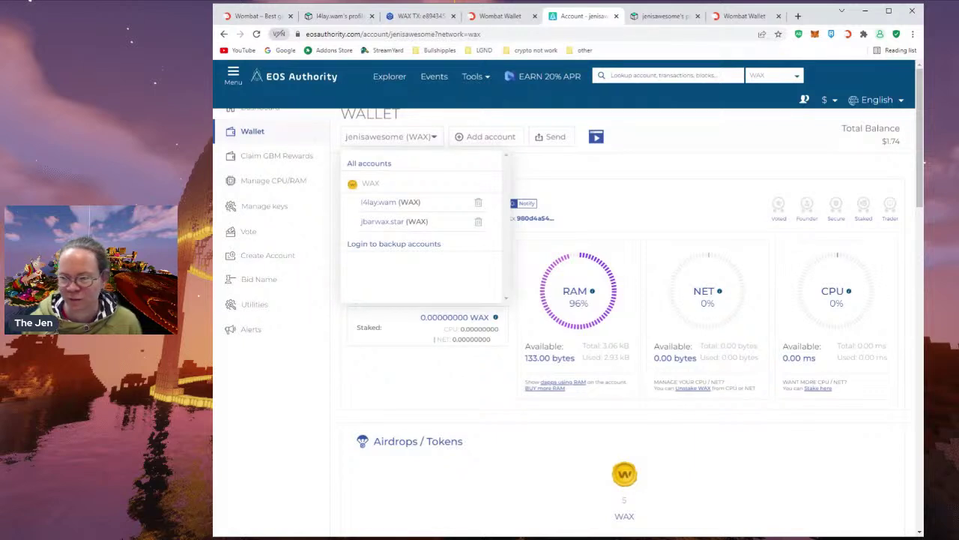
click(434, 138)
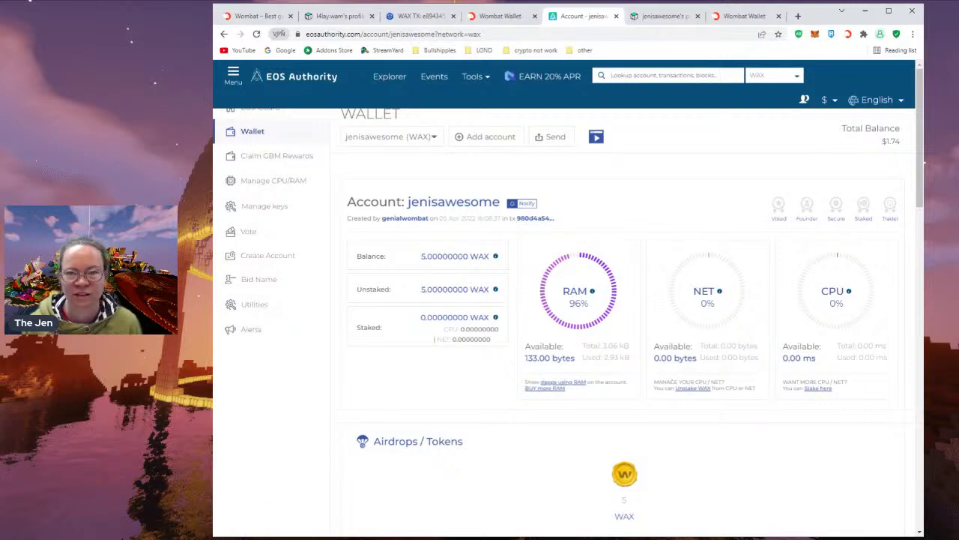
click(429, 16)
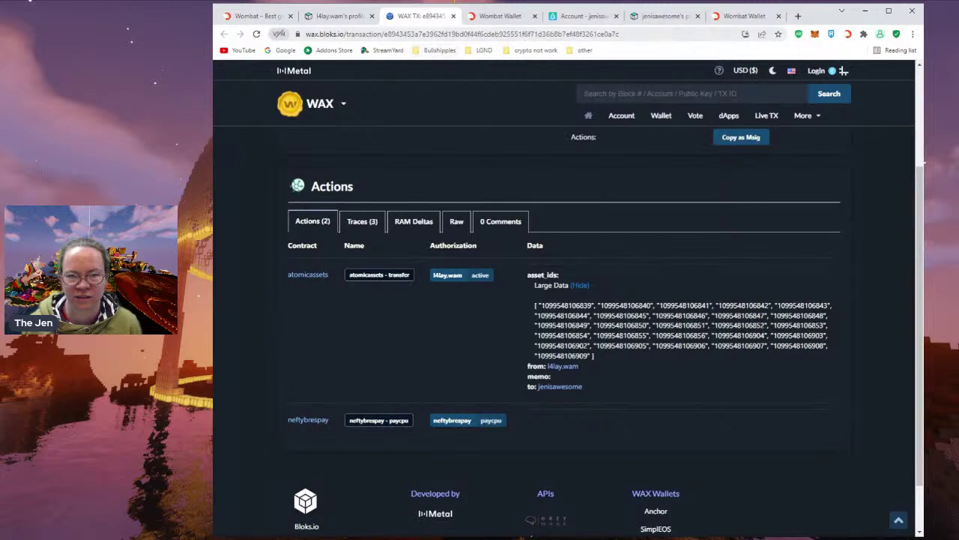
- Log into bloks.io with the new Wombat-held account via Scatter and open its Wallet page
click(453, 34)
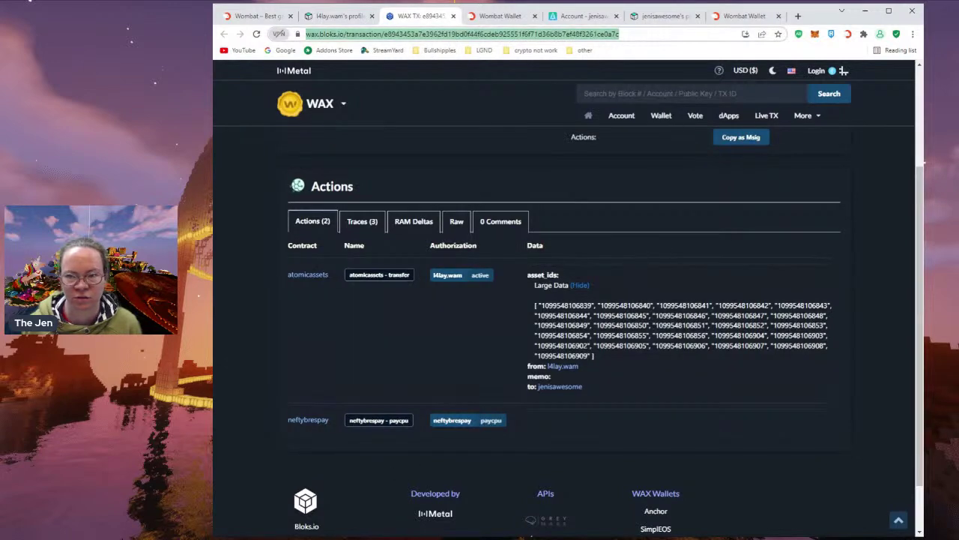
click(817, 73)
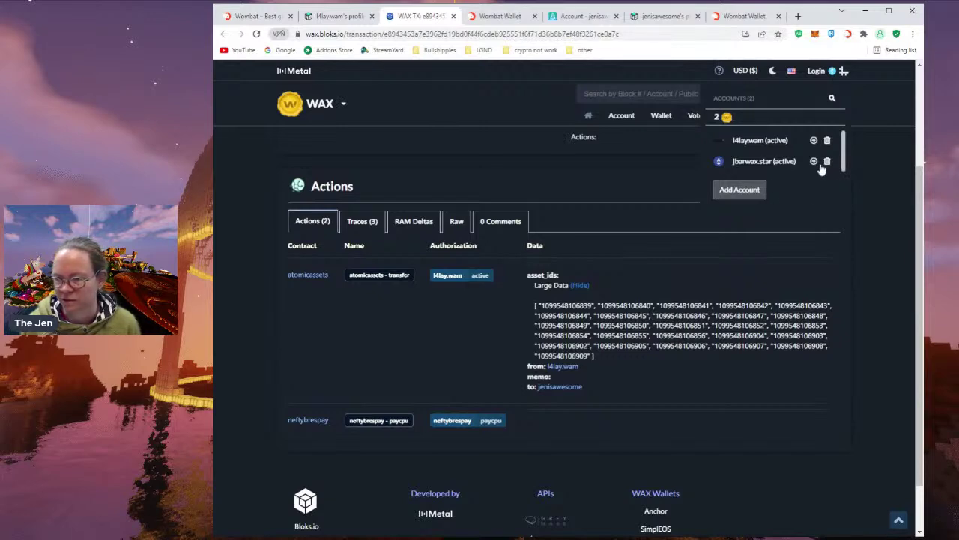
click(739, 191)
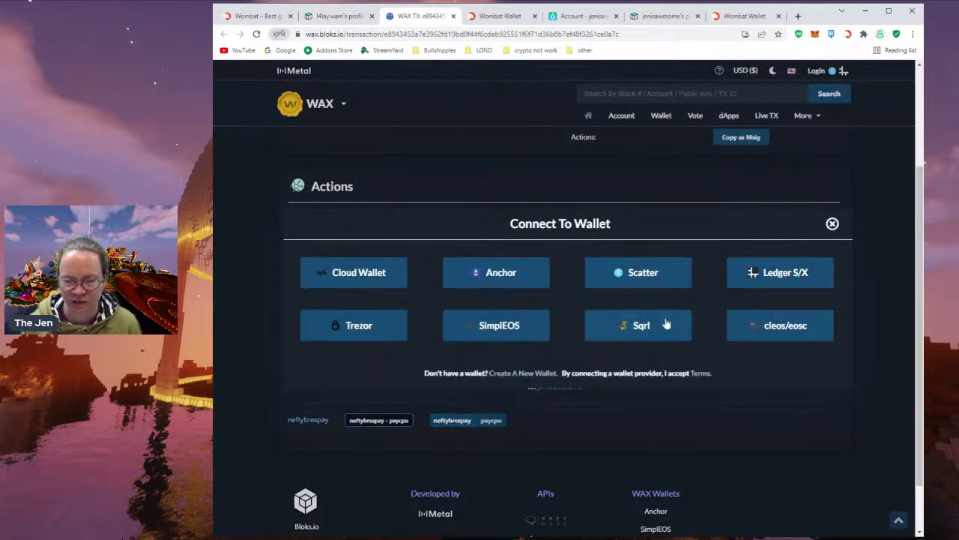
click(660, 272)
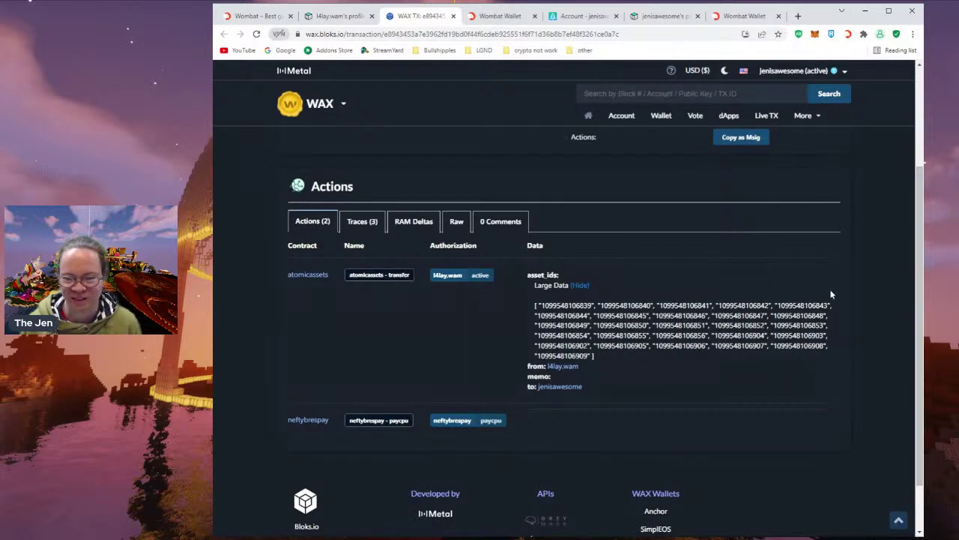
click(662, 120)
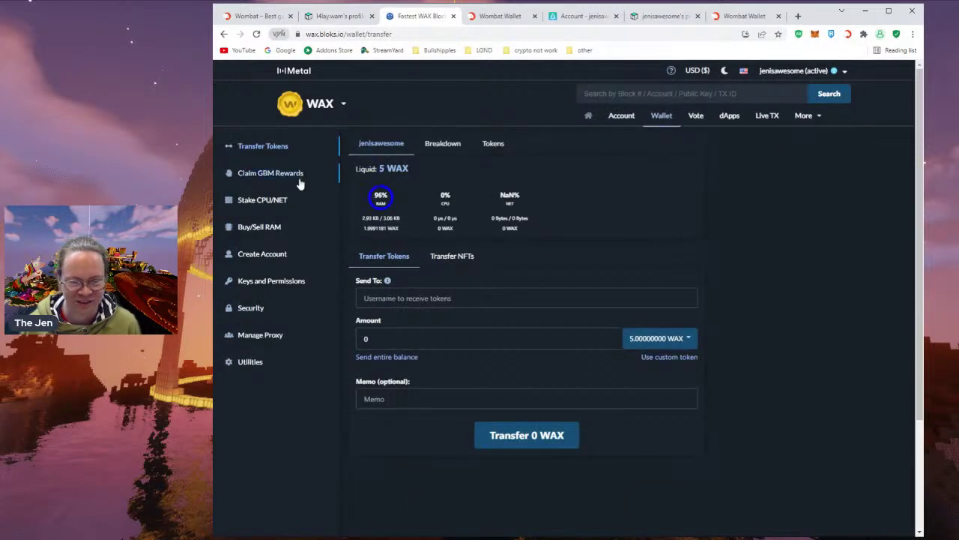
- Enter 1 WAX of NET in the stake form, then leave it for the Buy RAM page
click(277, 199)
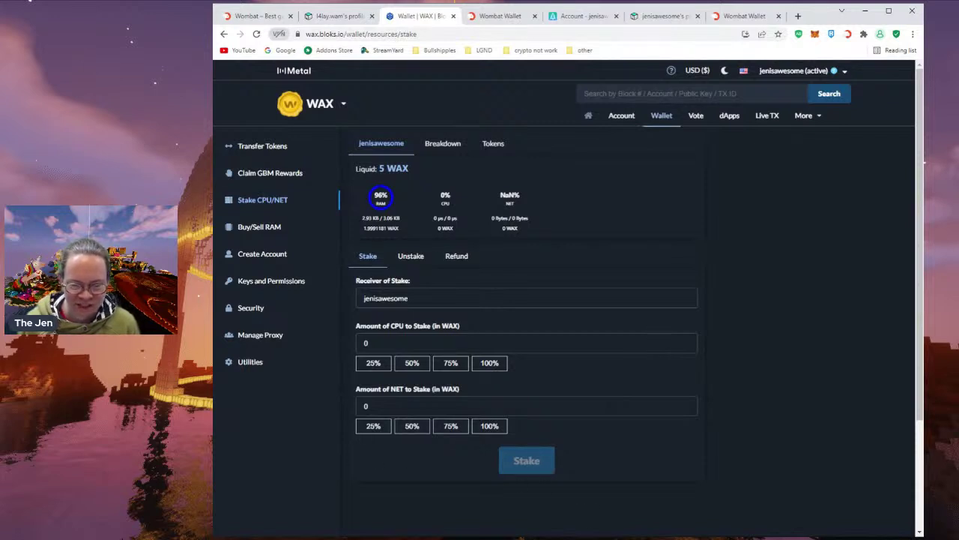
click(527, 406)
text(1)
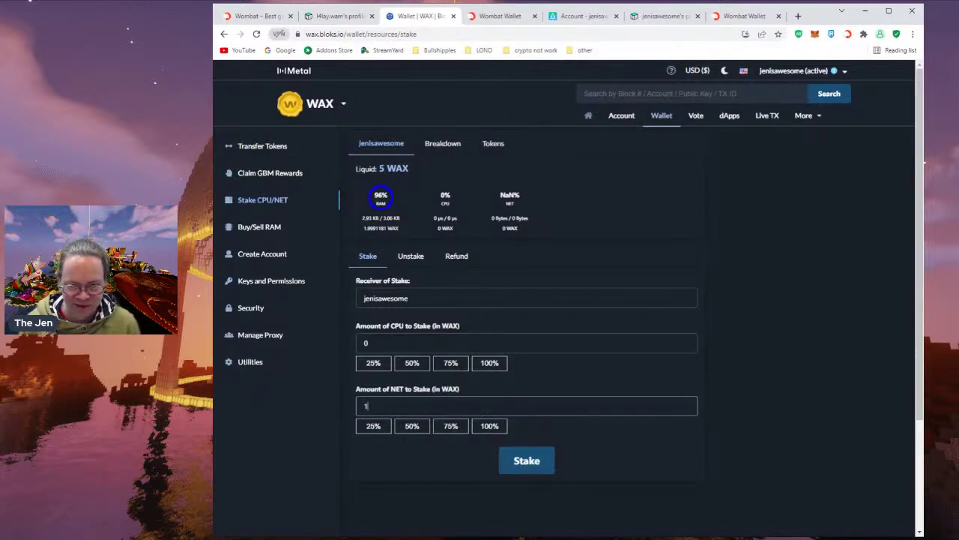
click(365, 343)
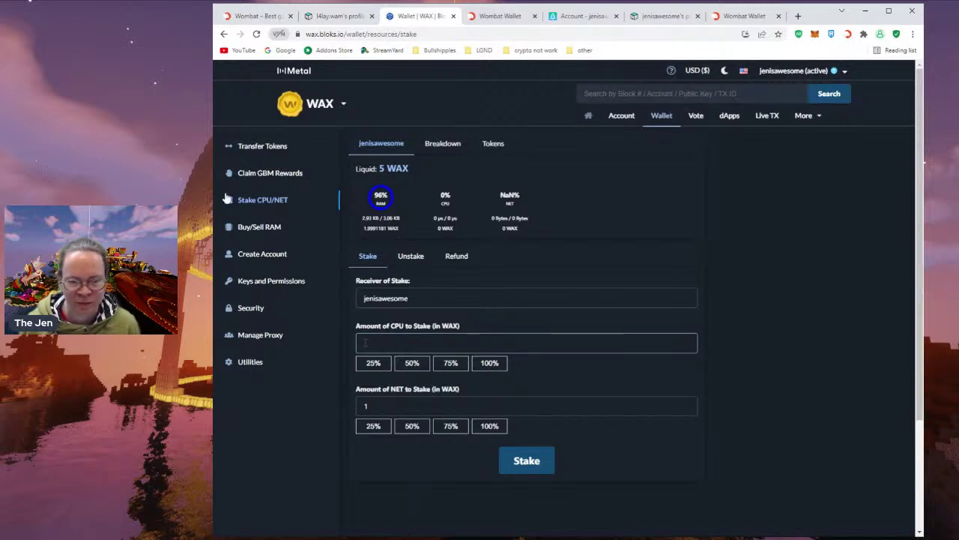
click(248, 230)
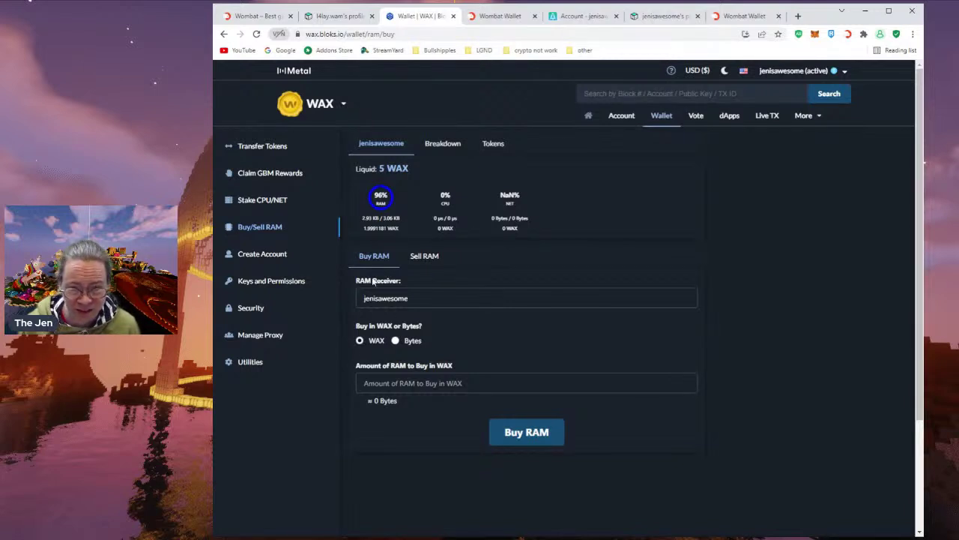
- Spend 3 WAX on RAM for the new account and submit the purchase
click(525, 383)
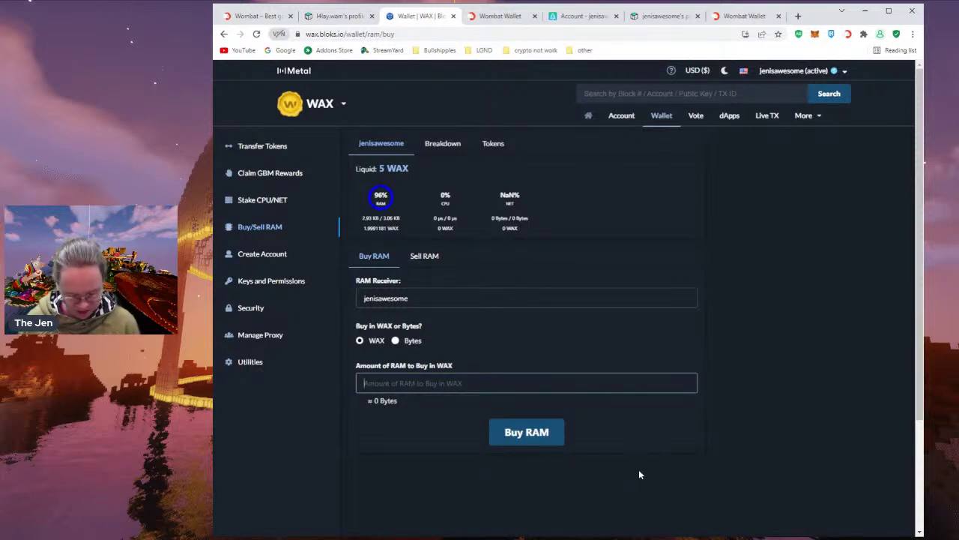
text(3)
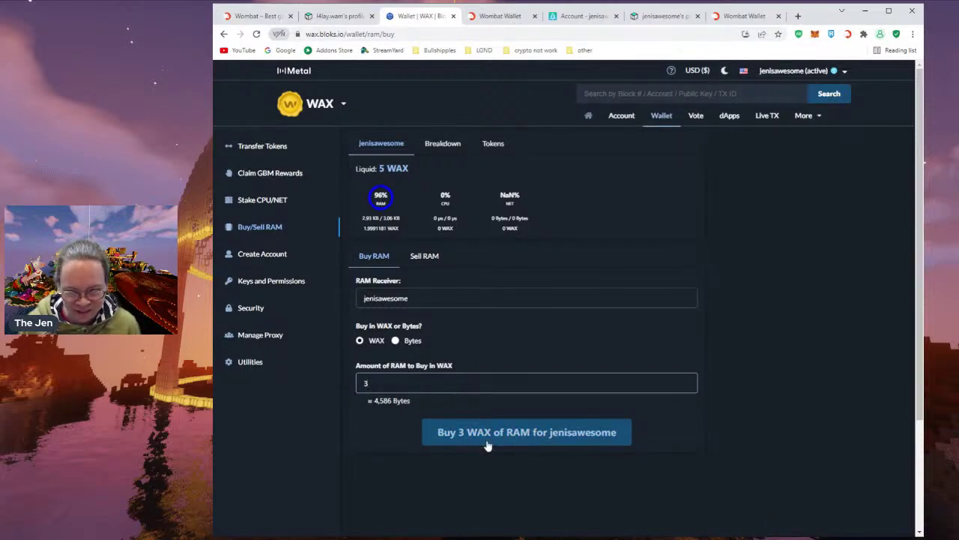
click(542, 441)
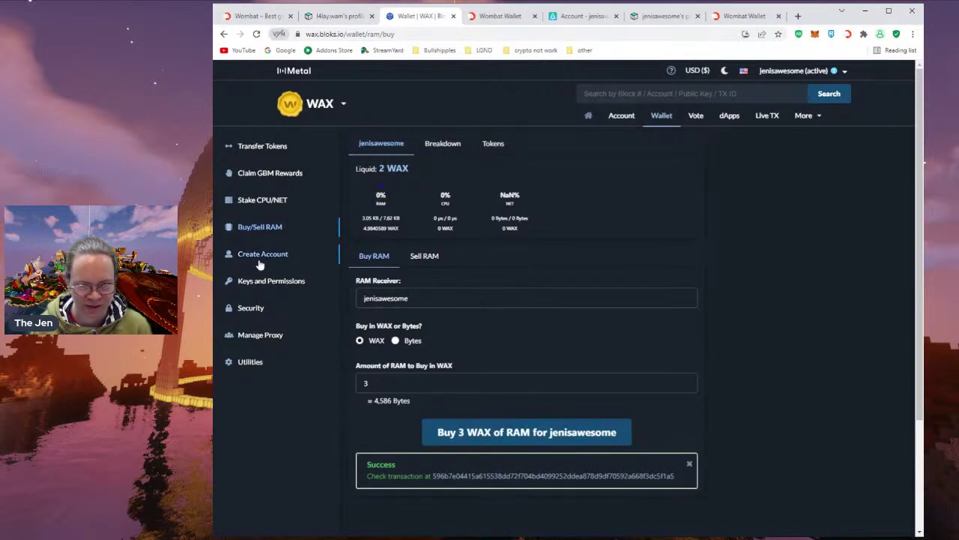
- Attempt to stake 2 WAX CPU and 1 WAX NET to the new account
click(263, 208)
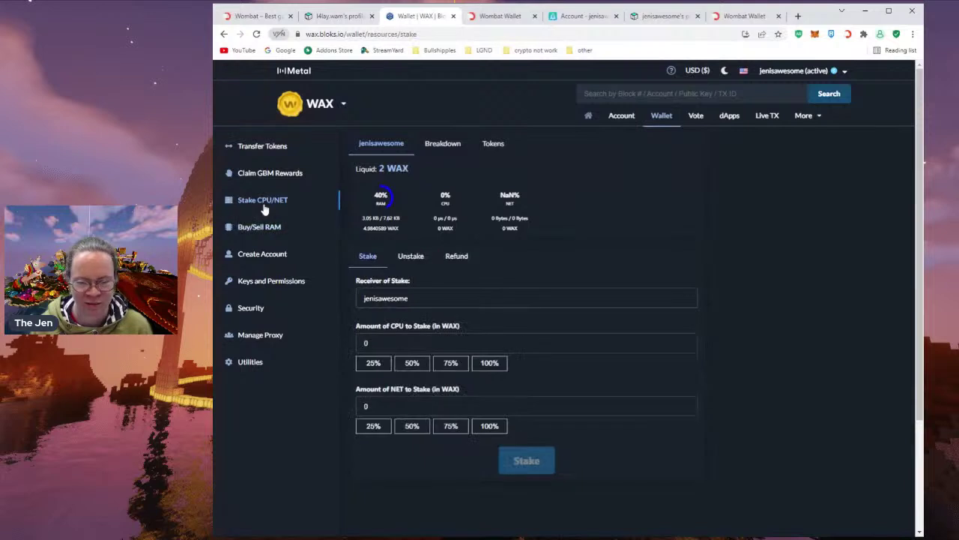
click(365, 406)
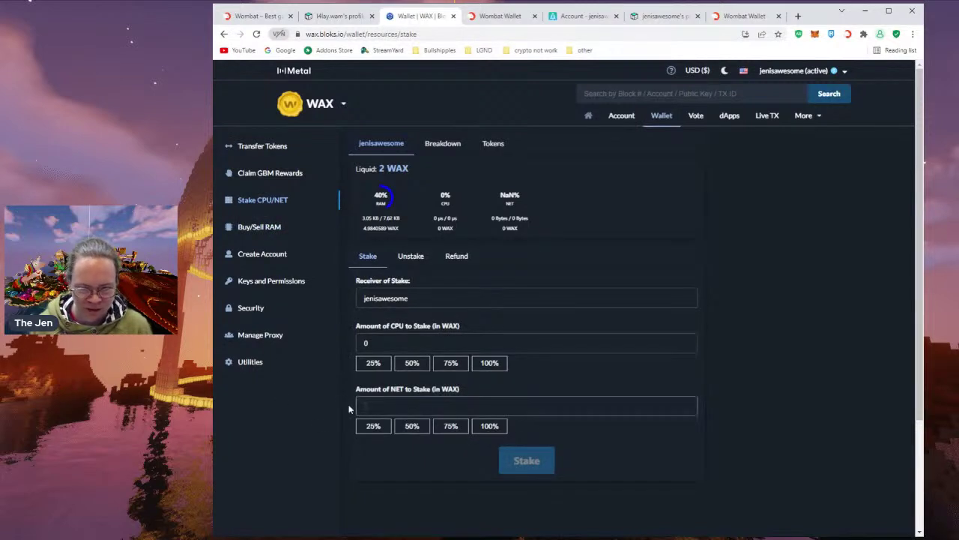
text(1)
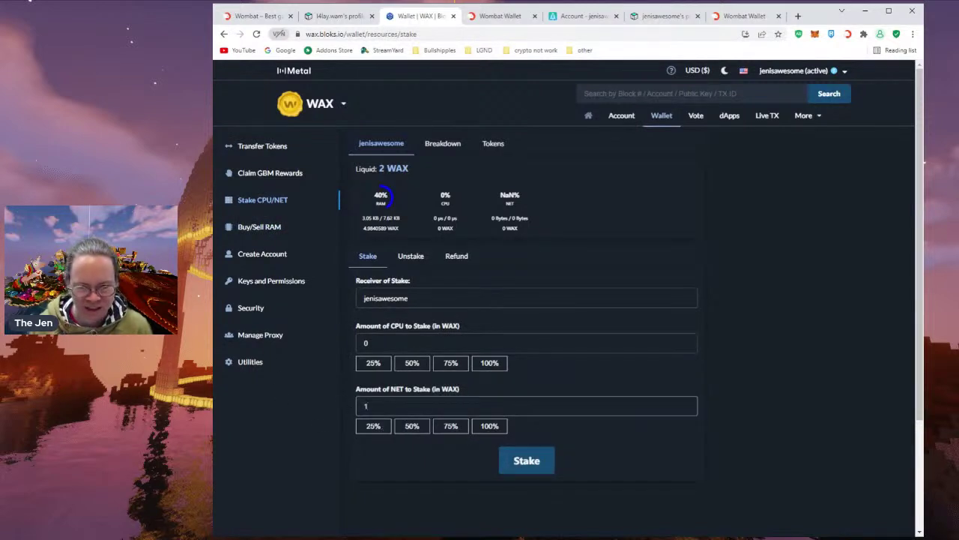
click(354, 343)
text(2)
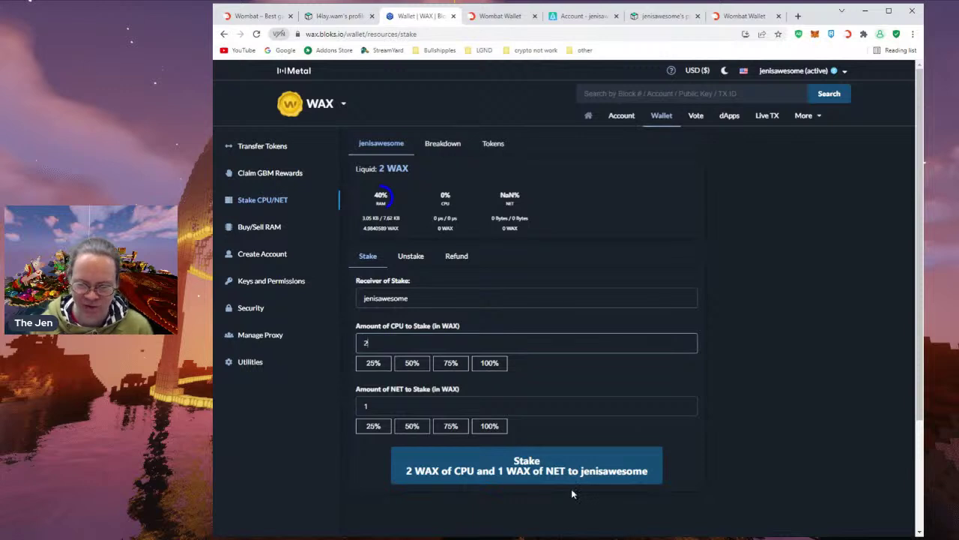
click(568, 479)
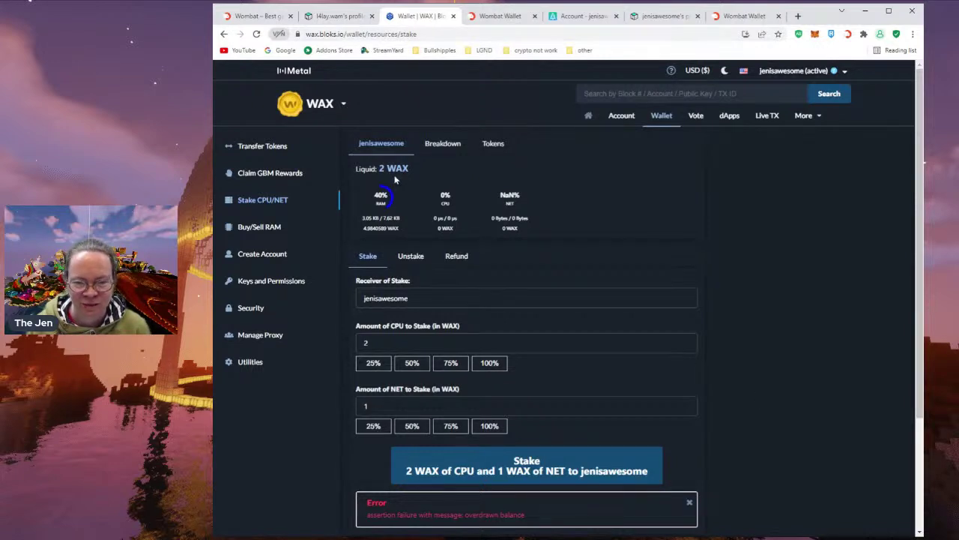
- After the overdrawn error, lower CPU to 1 WAX and stake successfully
click(373, 364)
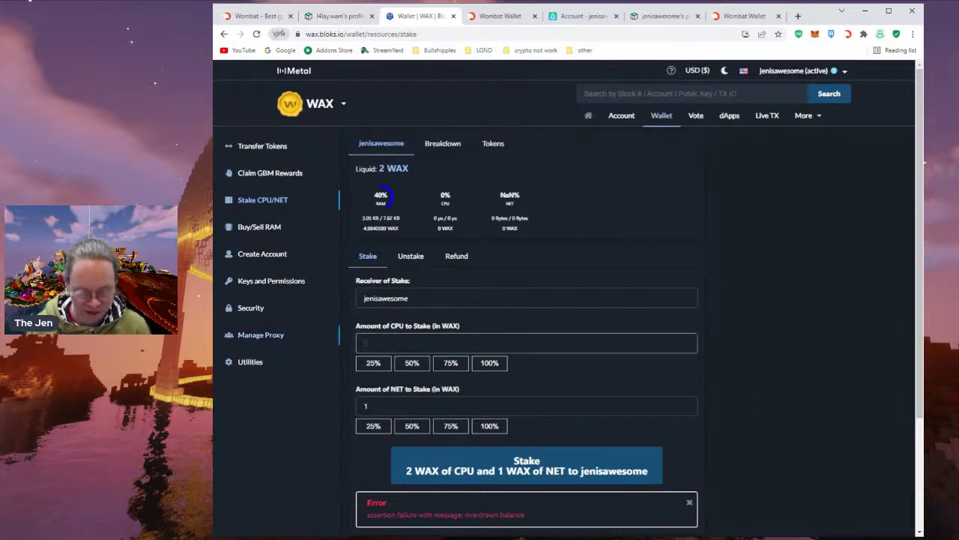
text(1)
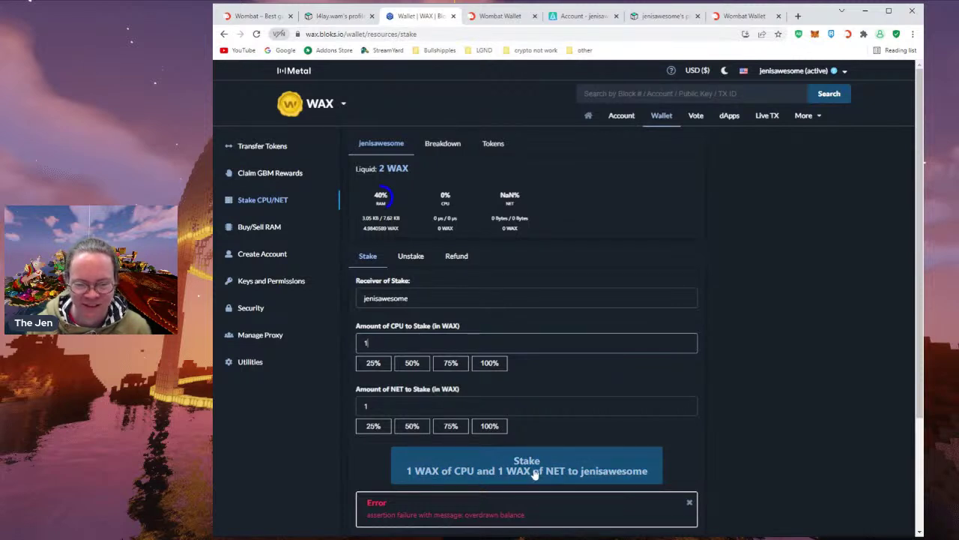
click(536, 472)
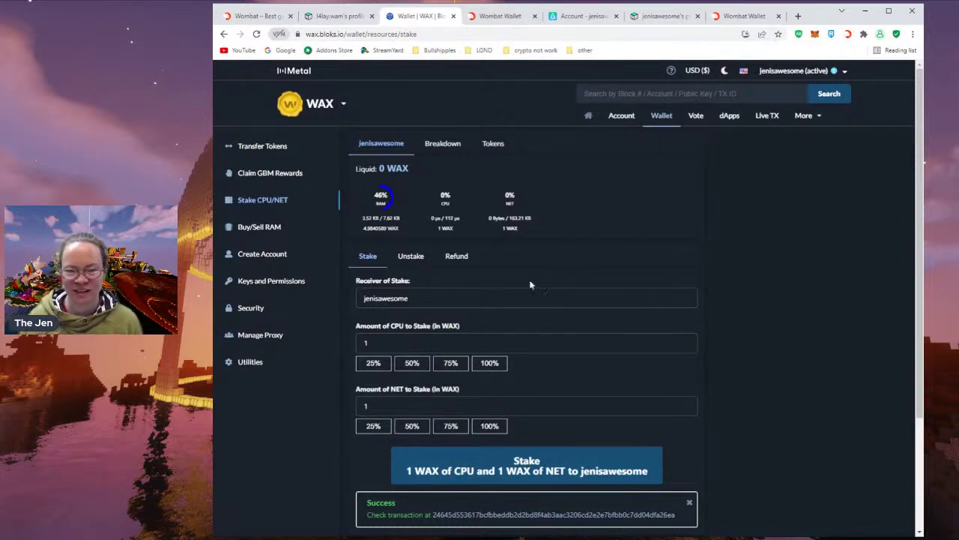
click(804, 72)
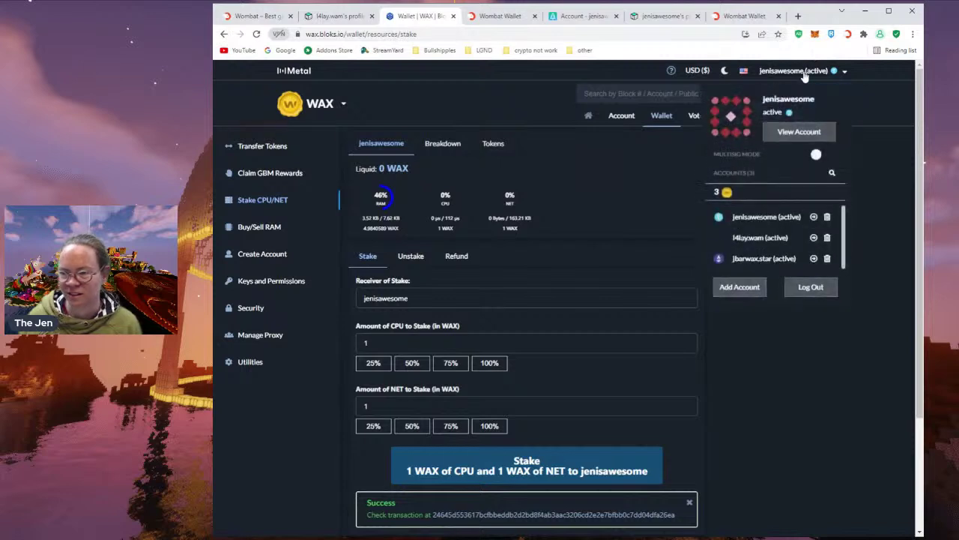
- Switch to the well-funded account and set the new account as stake receiver with 3 WAX CPU
click(786, 239)
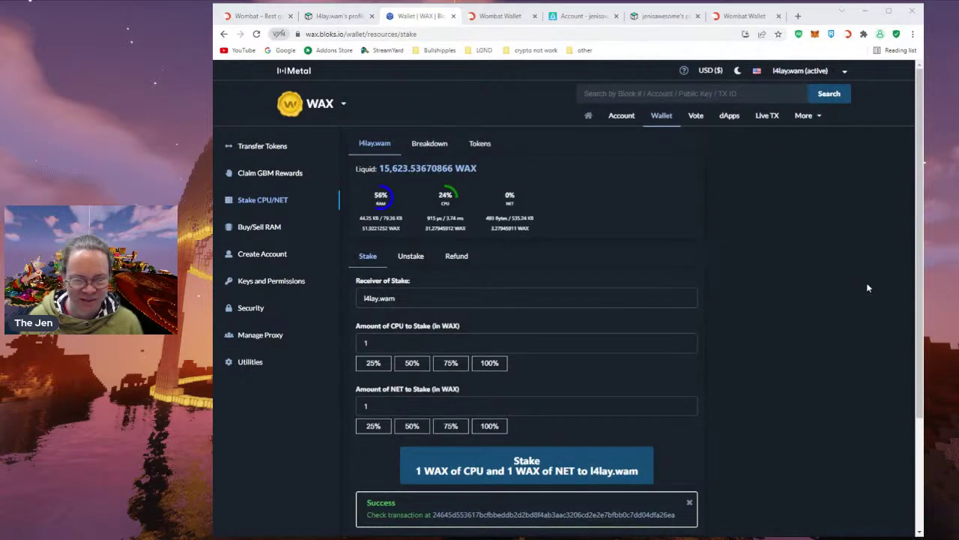
drag(397, 297, 263, 299)
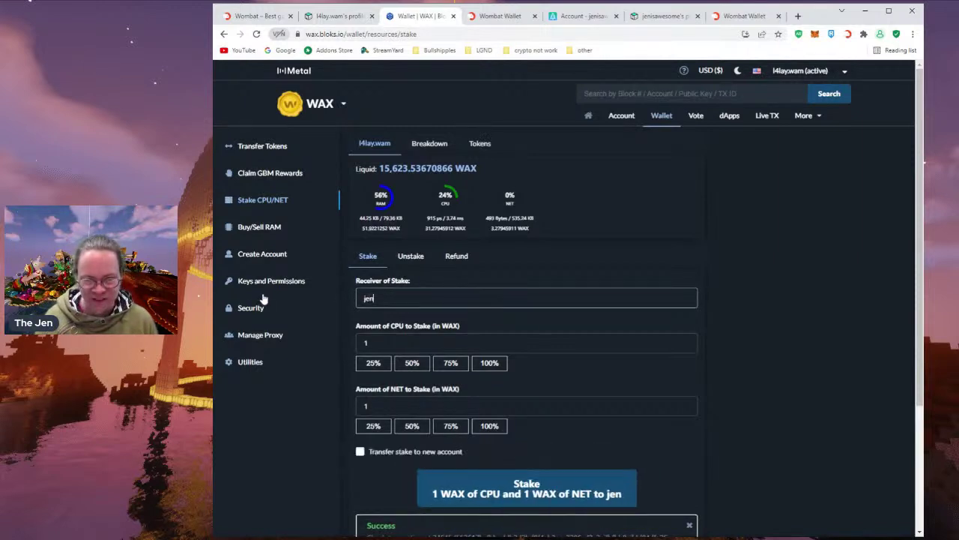
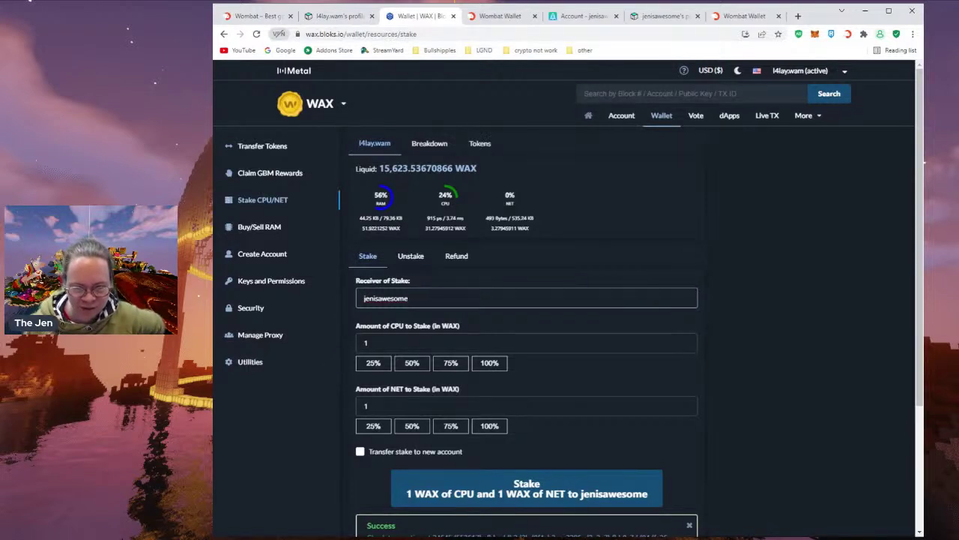
click(367, 342)
key(BackSpace)
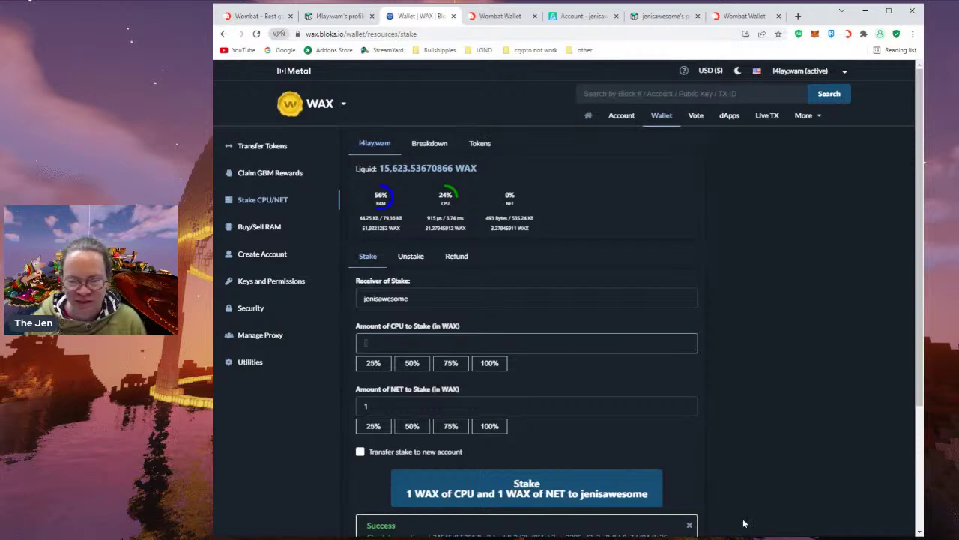
text(3)
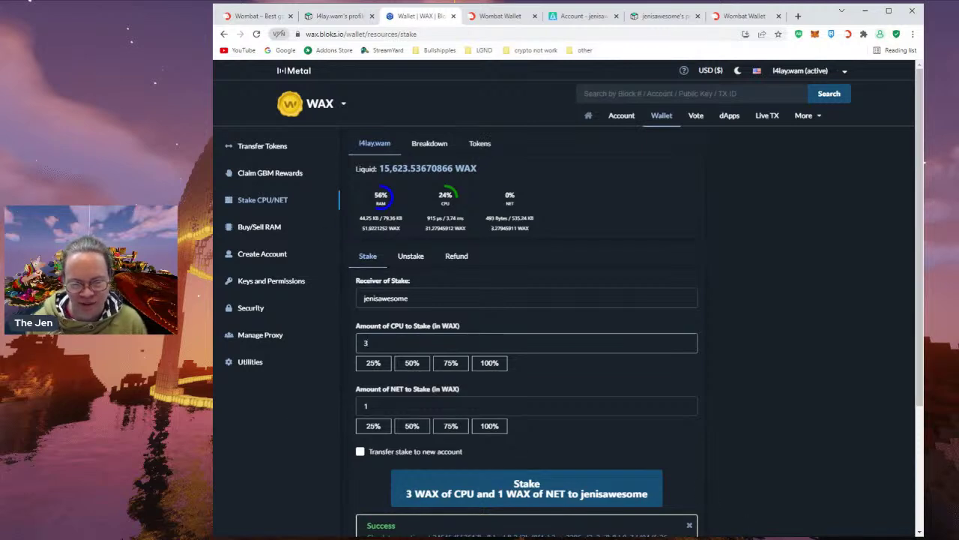
key(Tab)
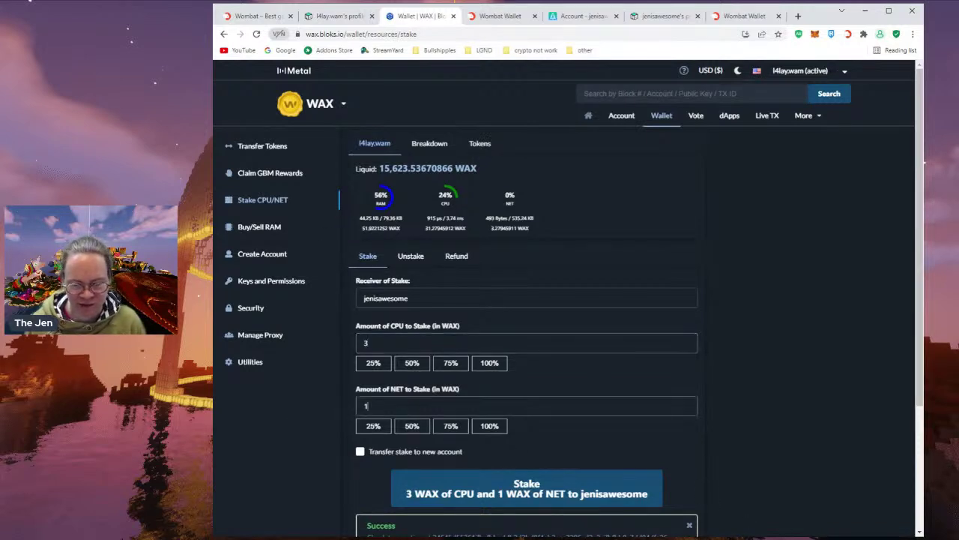
- Clear the NET amount, raise CPU to 5 WAX, and submit the stake
key(BackSpace)
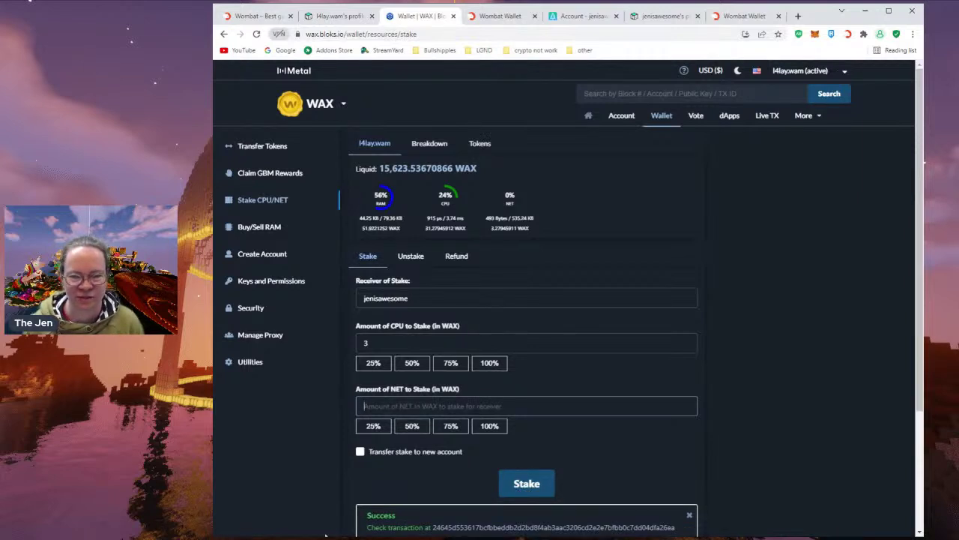
click(366, 343)
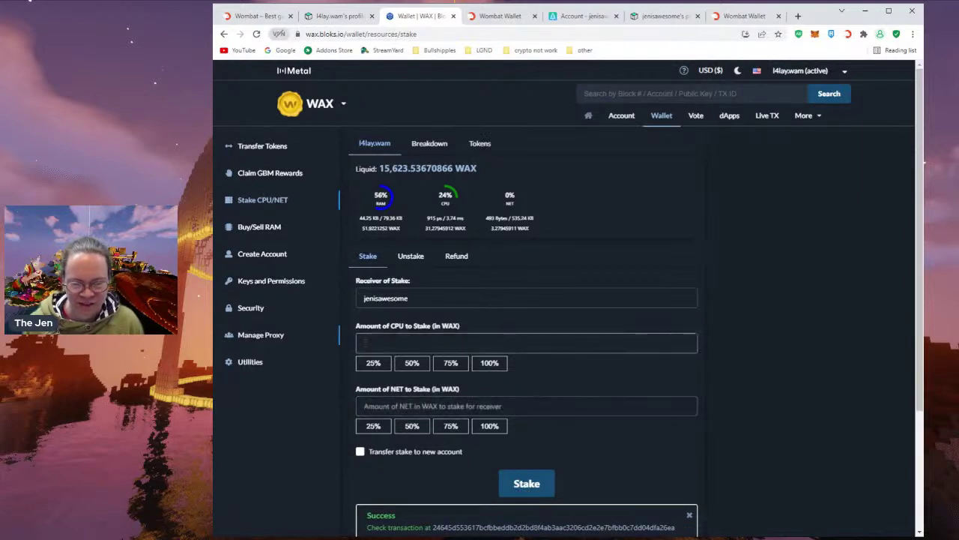
text(5)
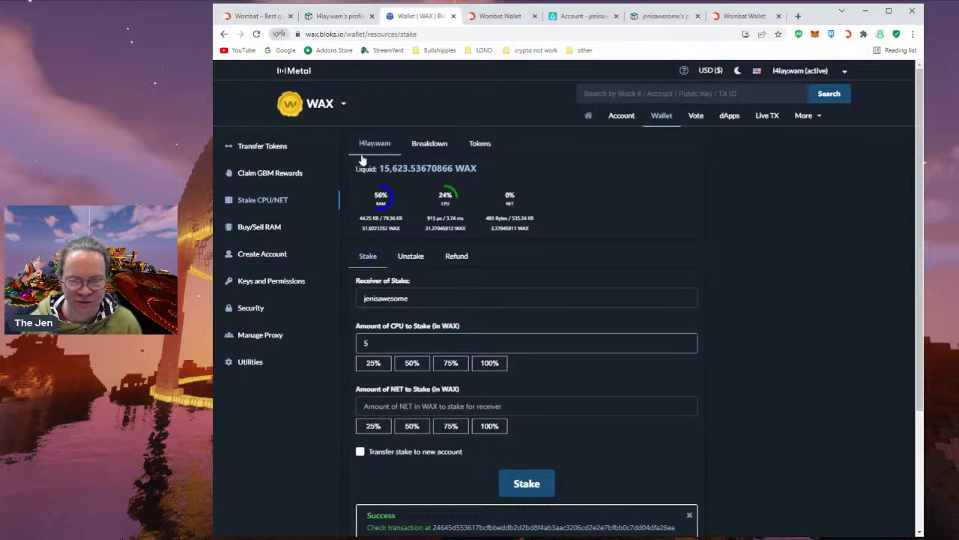
click(536, 488)
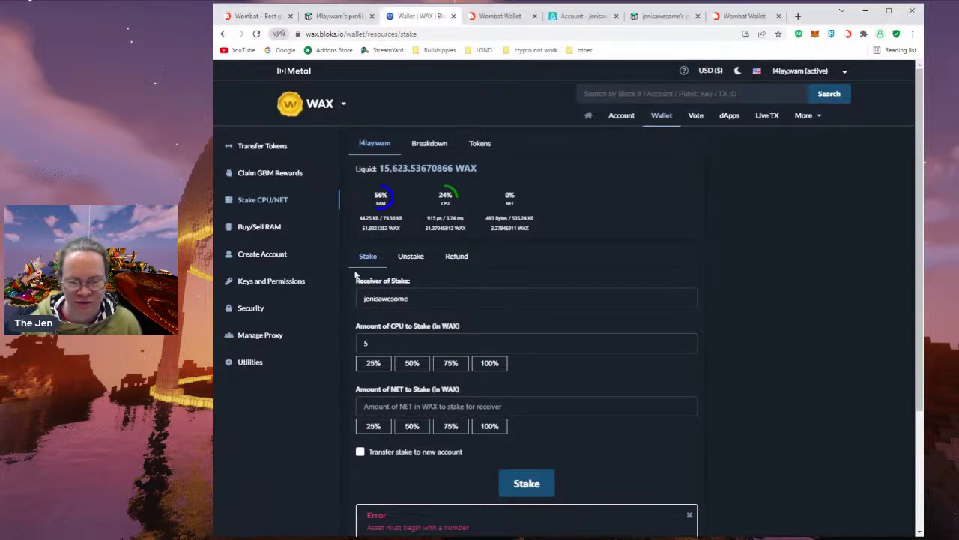
- Re-enter 5 WAX CPU, stake again, and dismiss the 'Asset must begin with a number' error
click(365, 298)
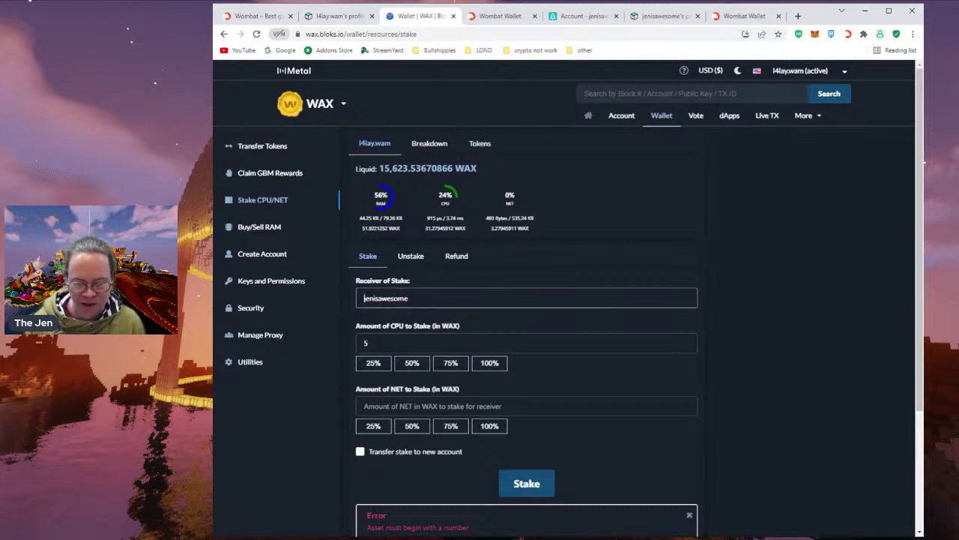
key(Tab)
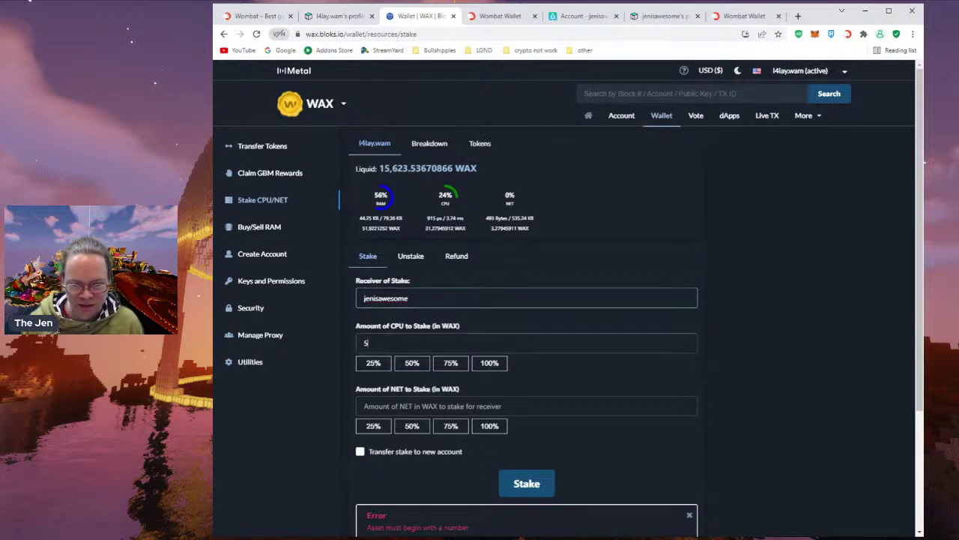
text(5)
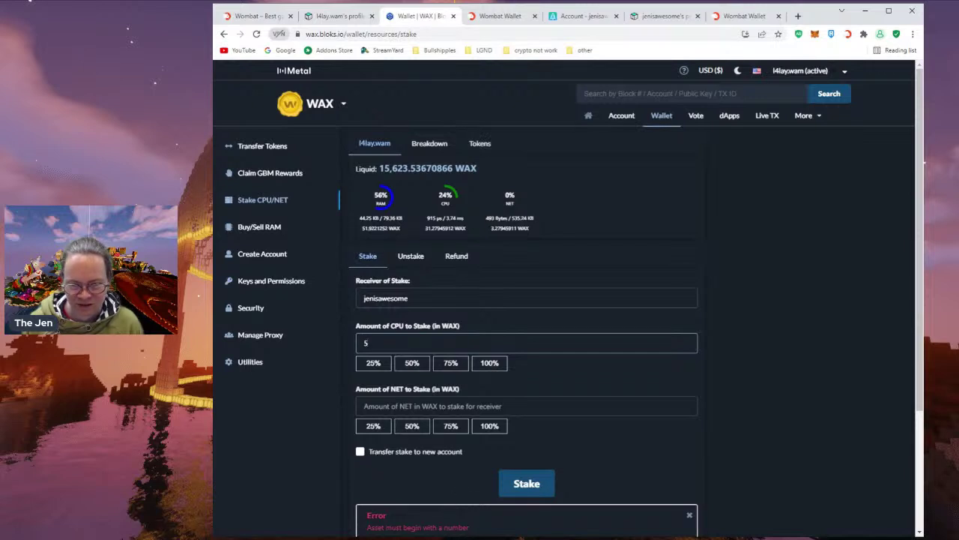
click(526, 485)
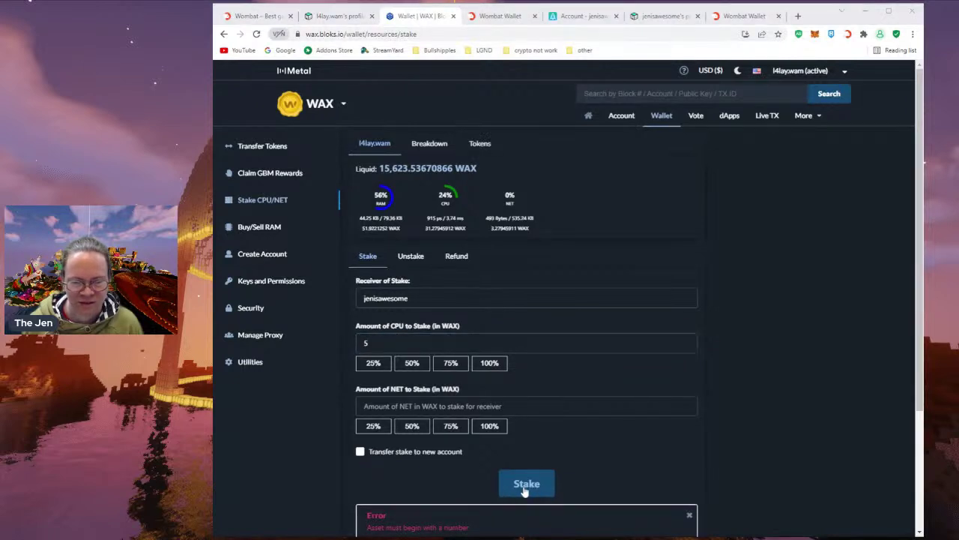
click(689, 515)
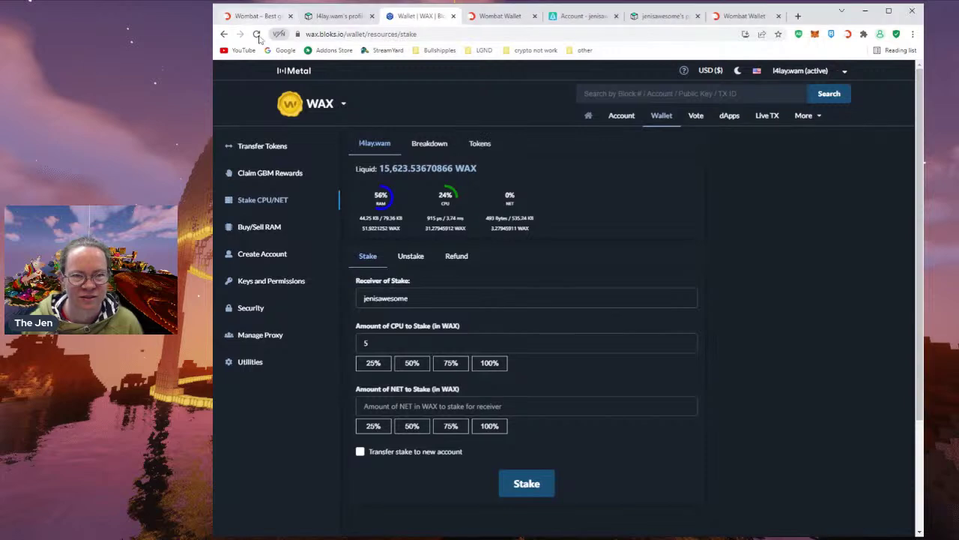
- Reload the staking page and log in as the funding account
click(257, 34)
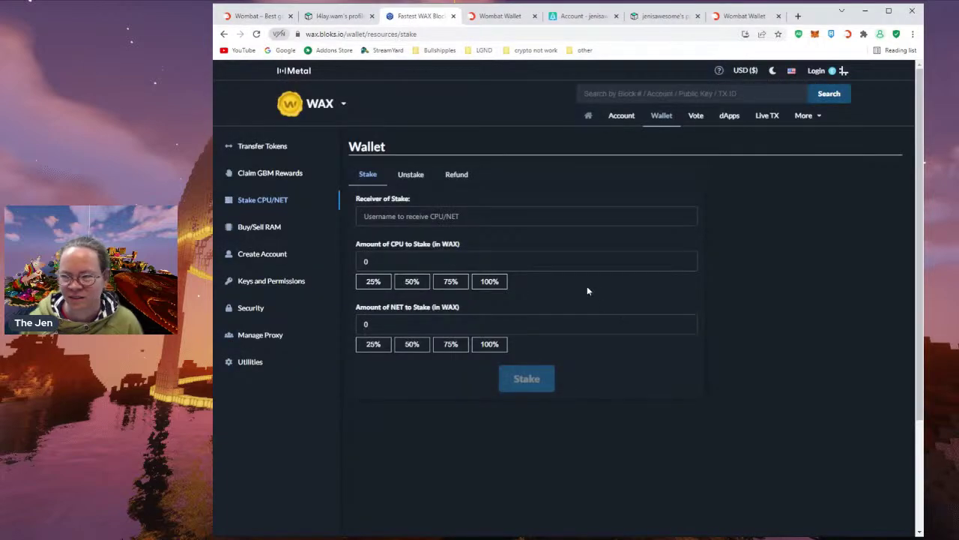
click(816, 71)
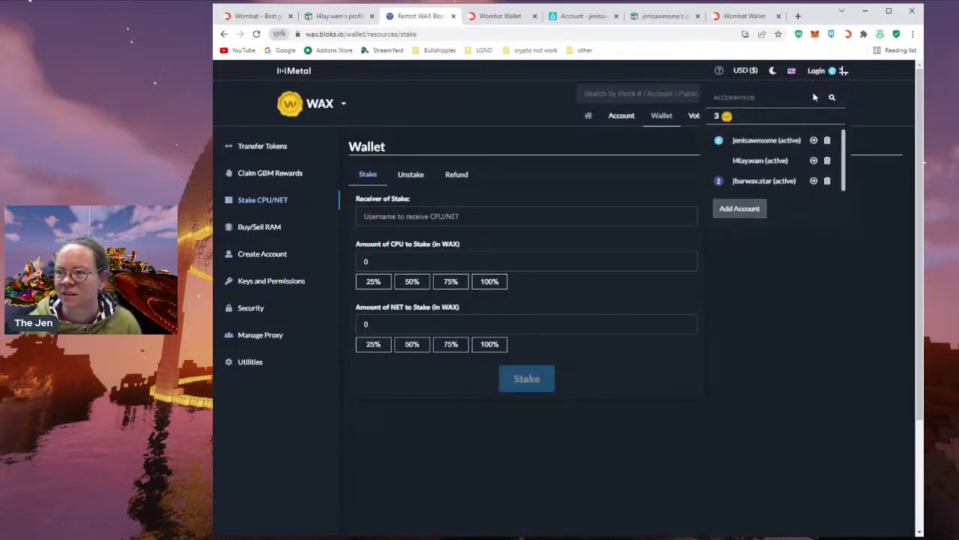
click(768, 166)
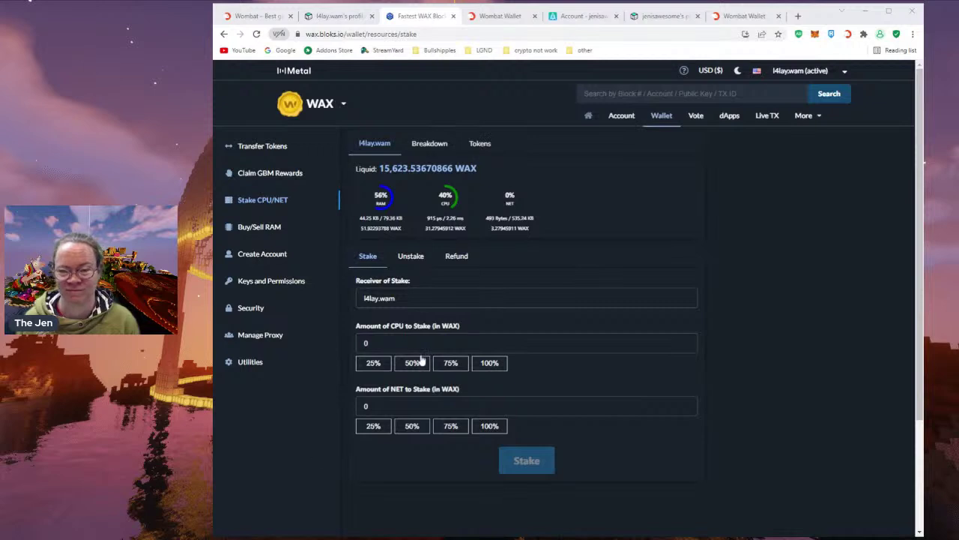
- Reload once more and log back in with the funding account for a fresh stake form
click(713, 41)
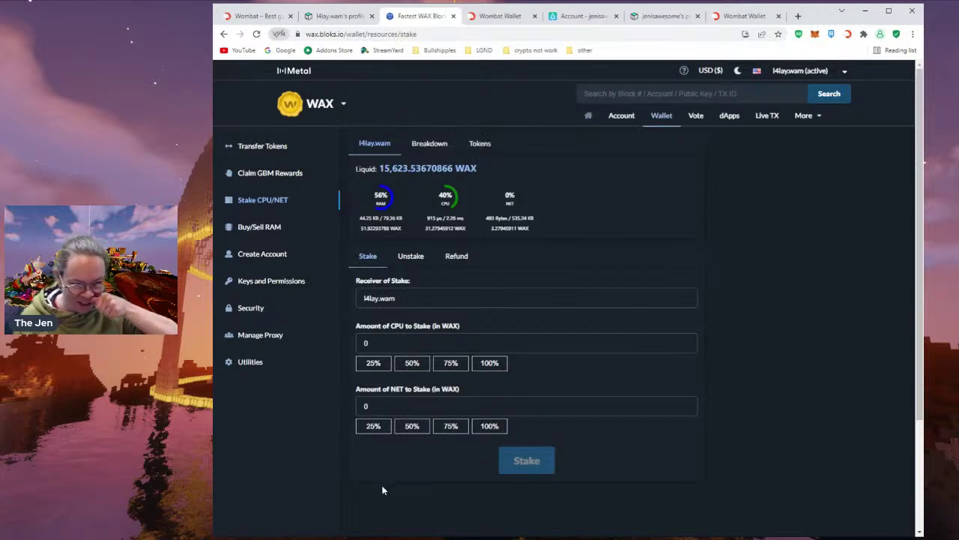
click(257, 34)
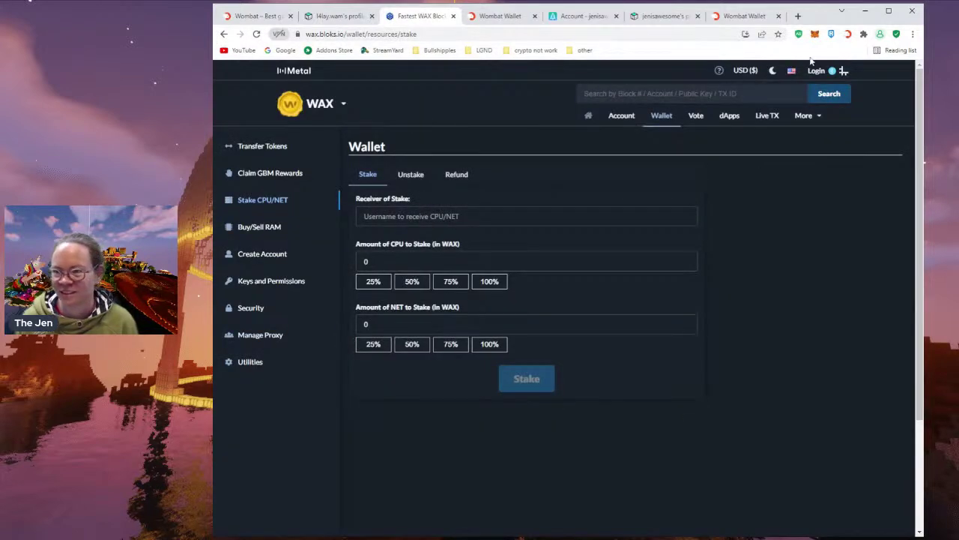
click(817, 72)
click(771, 162)
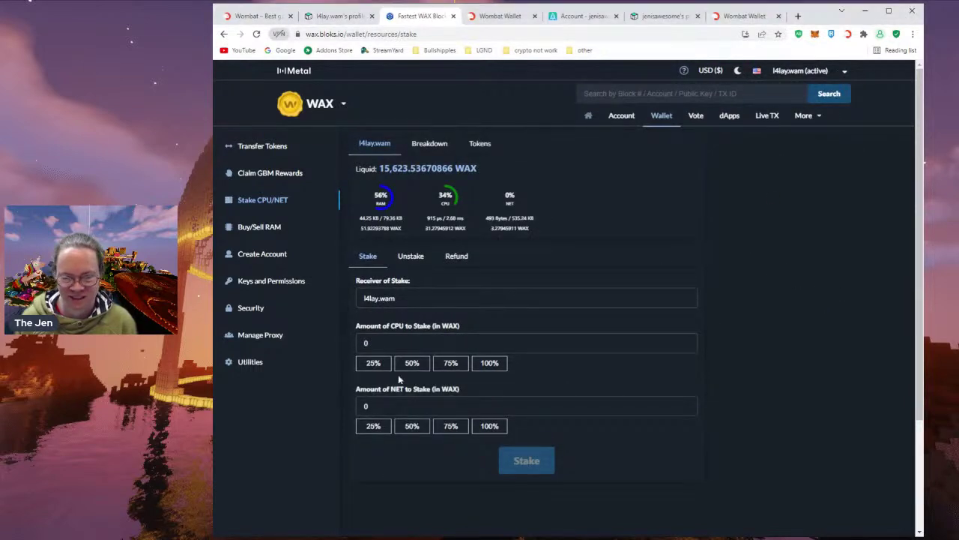
- Stake 5 WAX of CPU from the funding account to the new account on bloks.io
triple_click(379, 297)
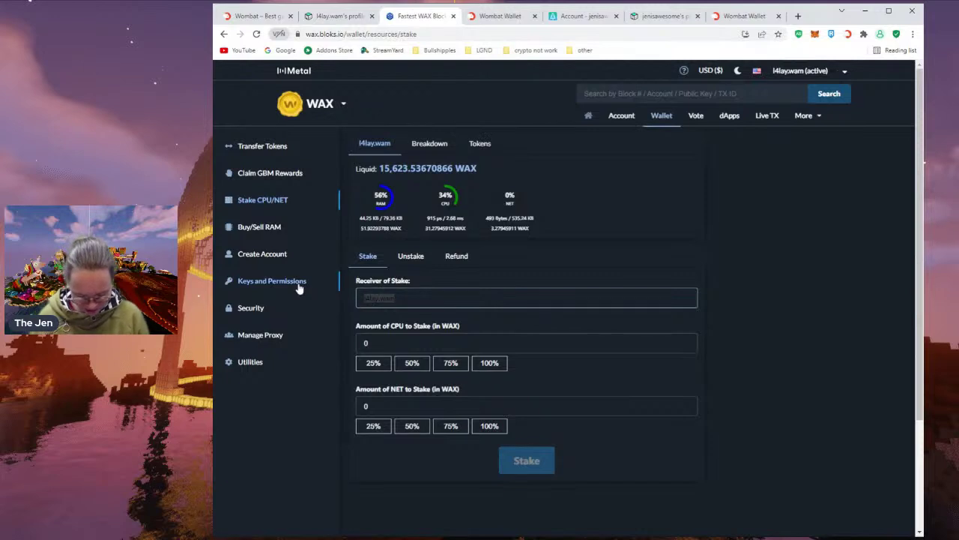
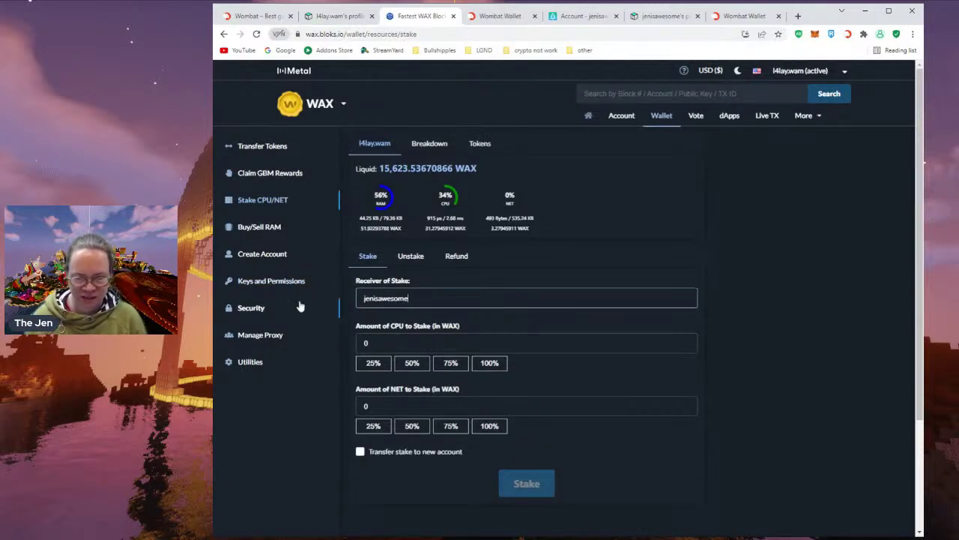
click(360, 342)
text(5)
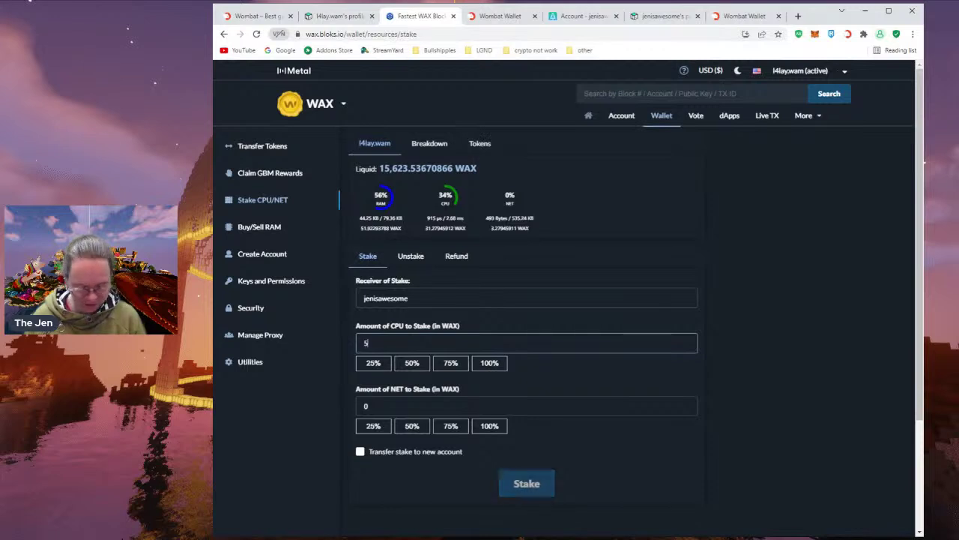
click(541, 487)
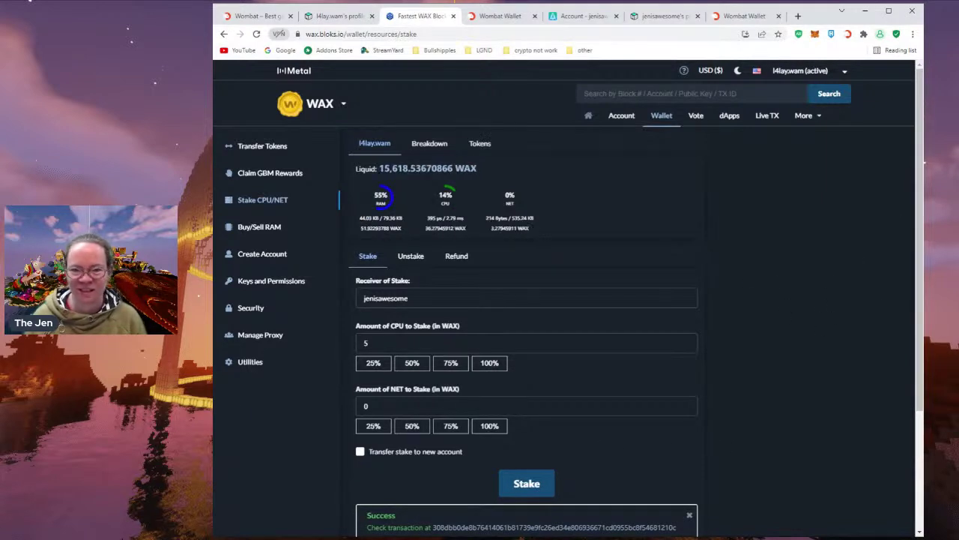
click(595, 95)
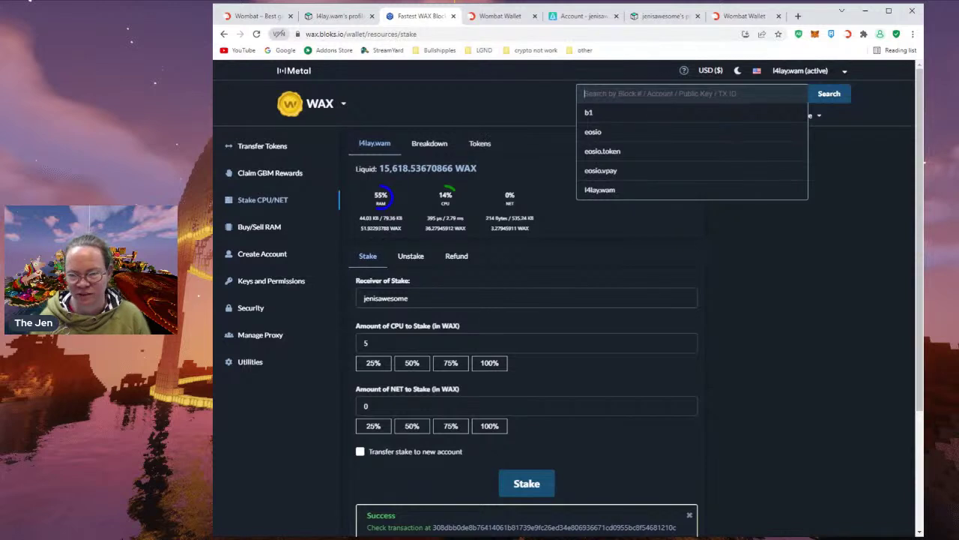
- Look up the new account on bloks.io to view its staked CPU and NET resources
key(Return)
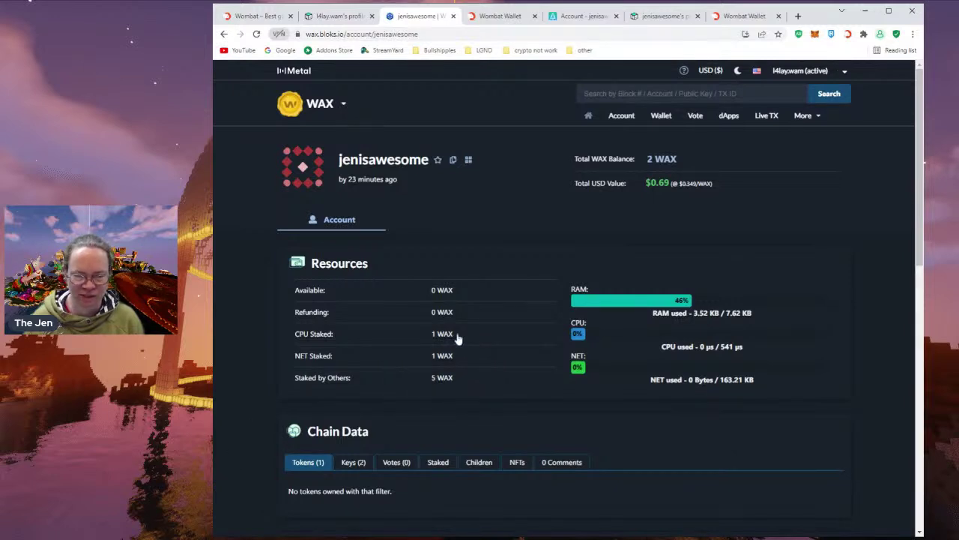
mouse_move(451, 358)
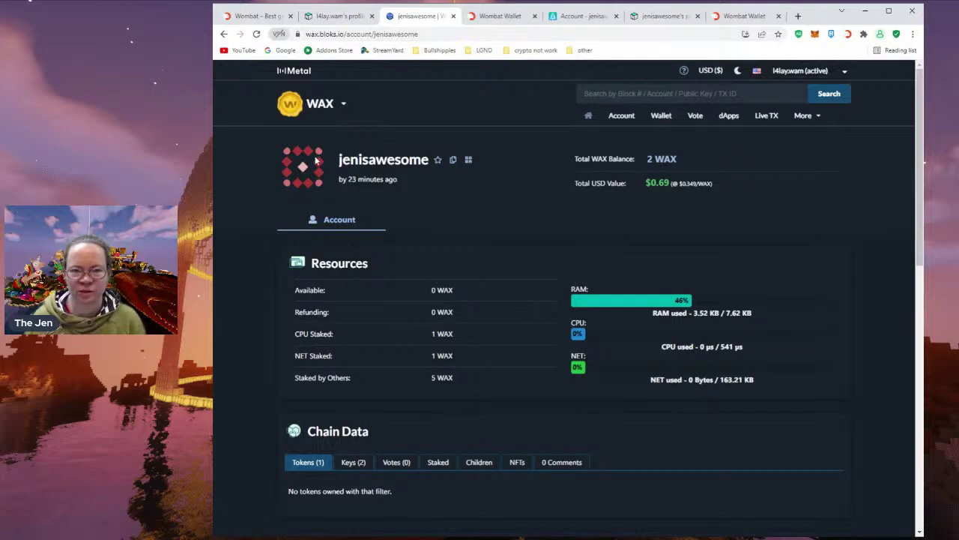
- Check the logged-in accounts list, then return to the top-of-page search box
click(810, 74)
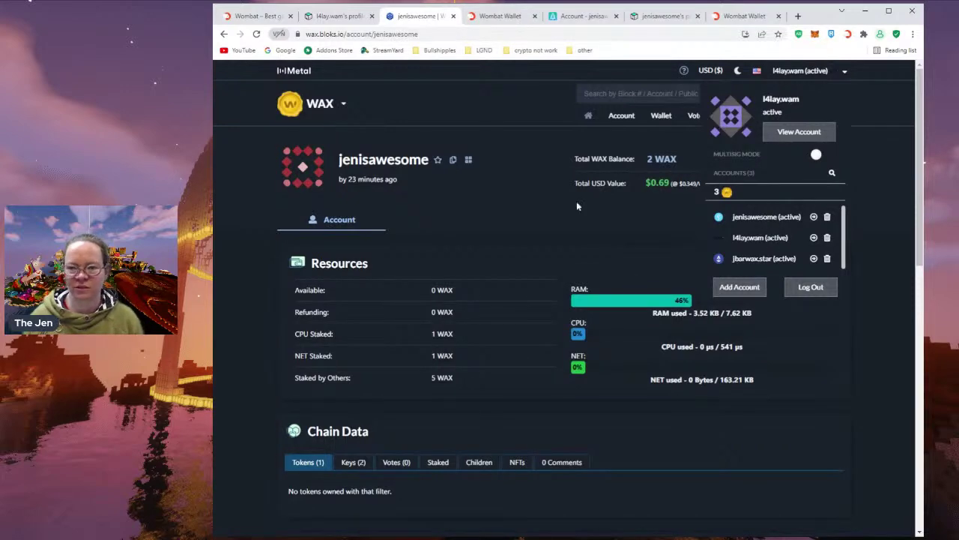
click(862, 392)
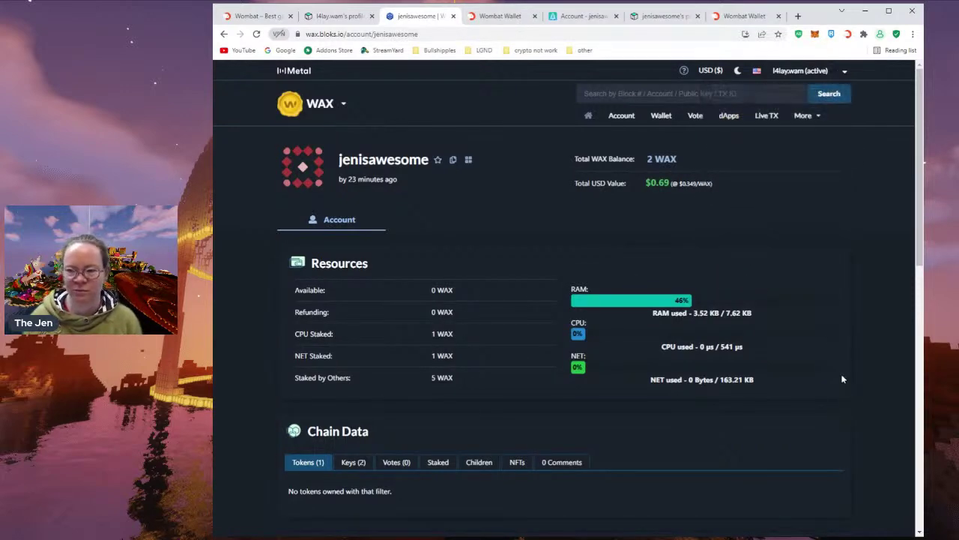
scroll(656, 365, down, 3)
scroll(655, 365, up, 3)
scroll(656, 363, up, 1)
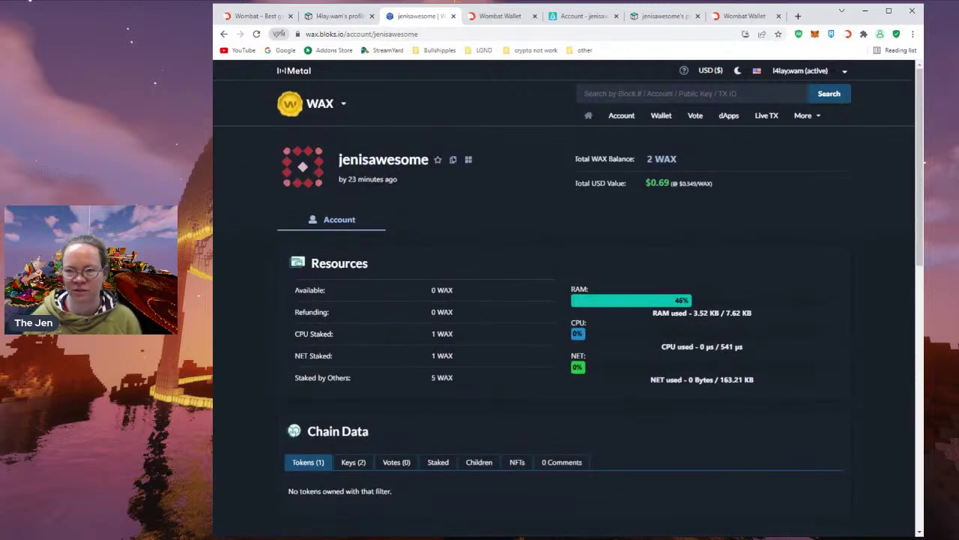
click(644, 93)
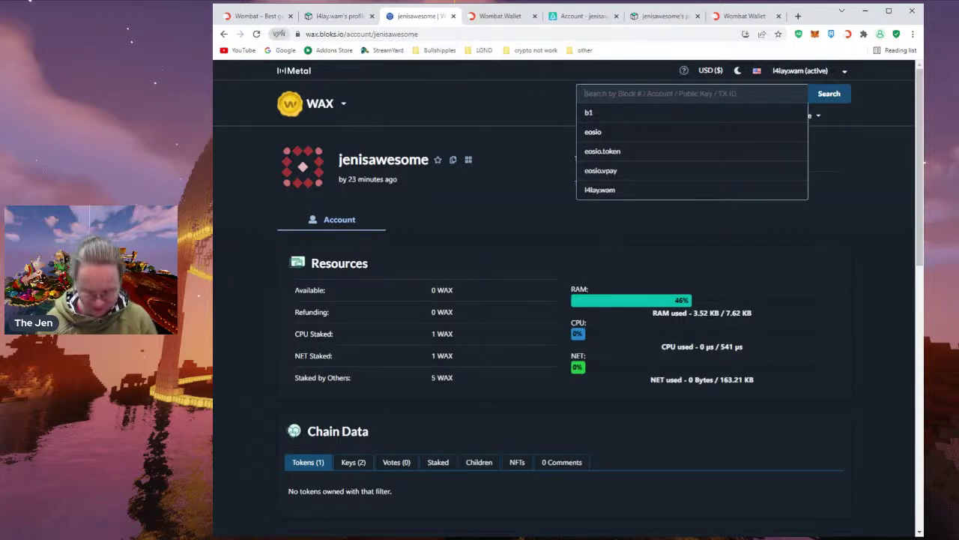
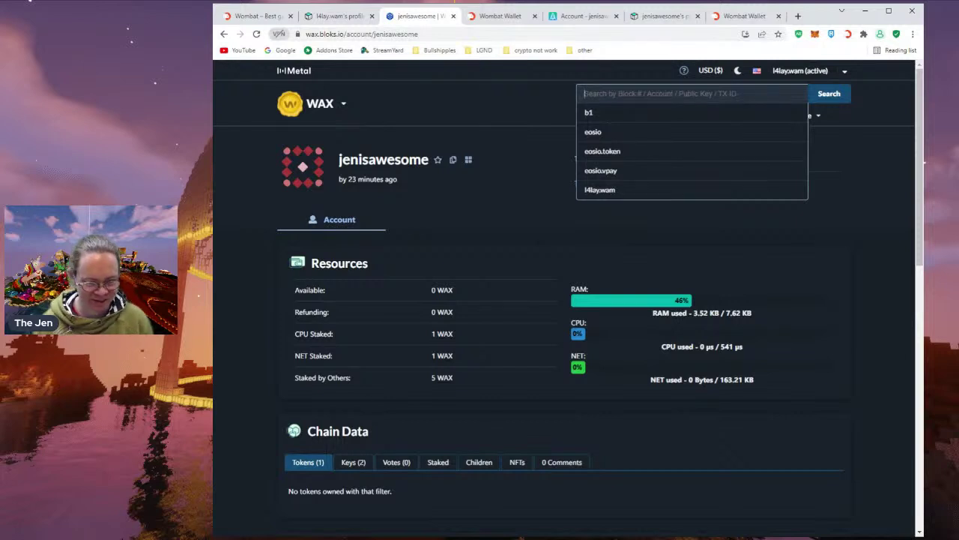
- Search bloks.io for the other WAX account, correcting the first name entered
key(Return)
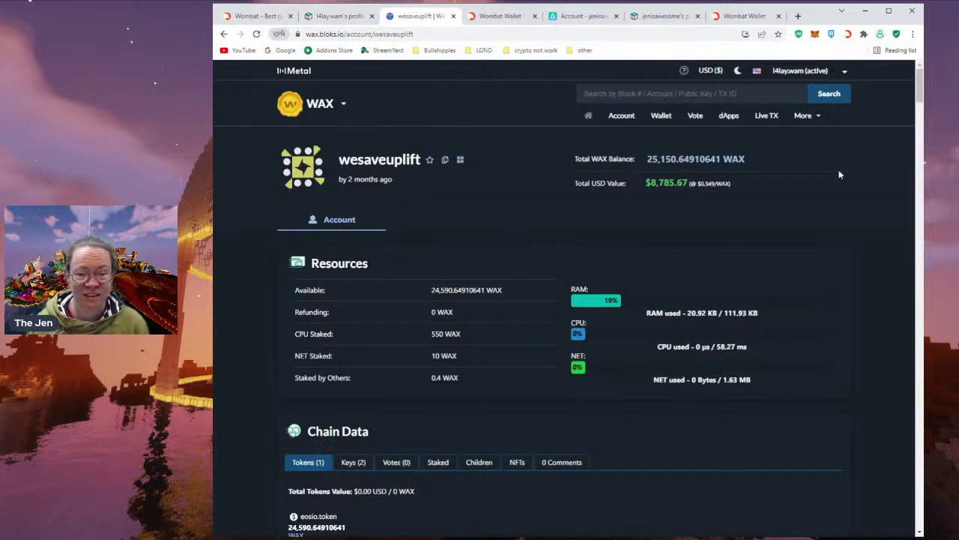
- Scroll through the account's transaction history, then back up to its 550 WAX CPU and 10 WAX NET resources
scroll(698, 261, down, 5)
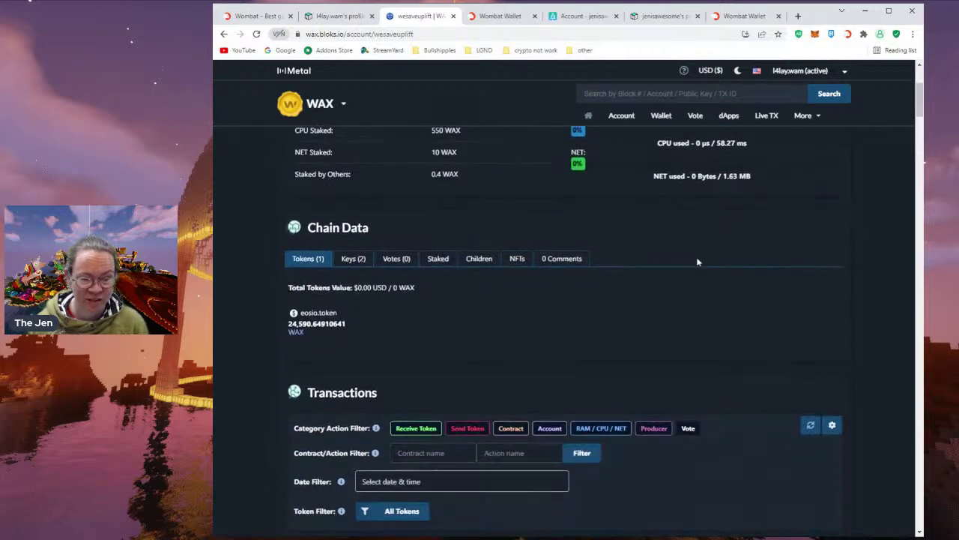
scroll(697, 261, down, 3)
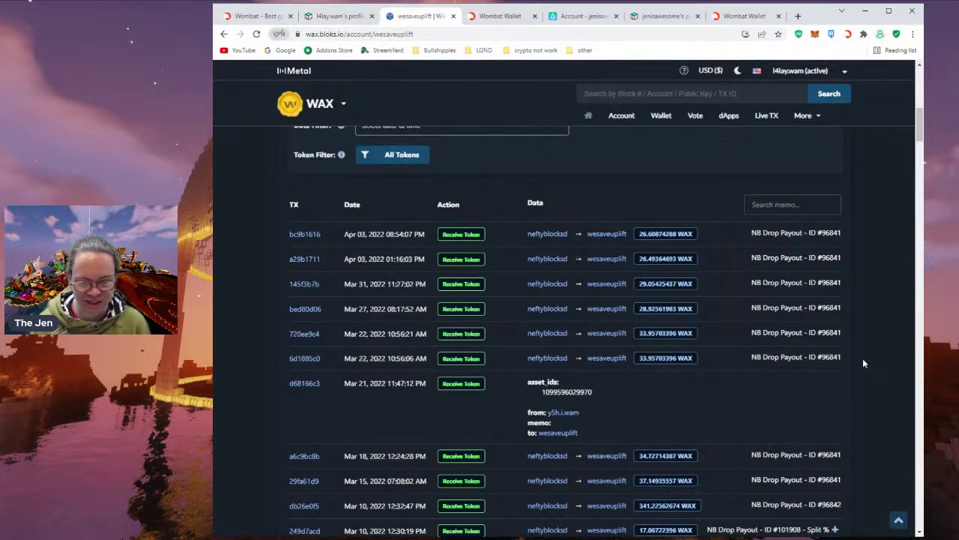
scroll(863, 360, down, 3)
scroll(746, 379, down, 3)
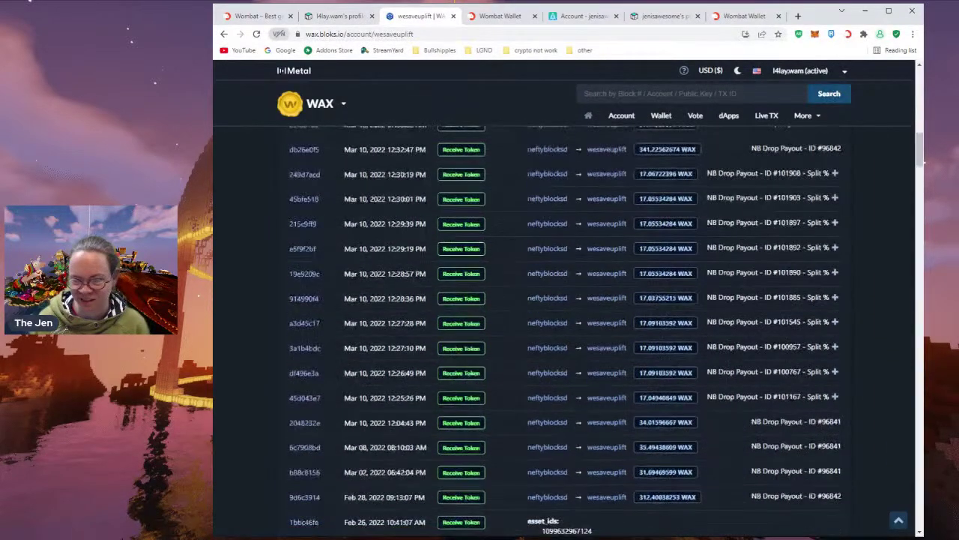
scroll(726, 364, down, 1)
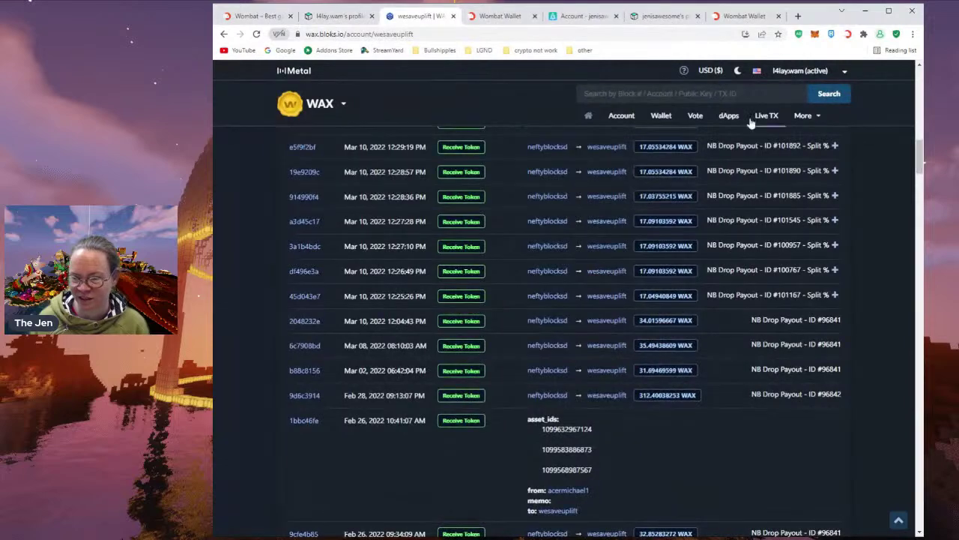
scroll(727, 448, down, 3)
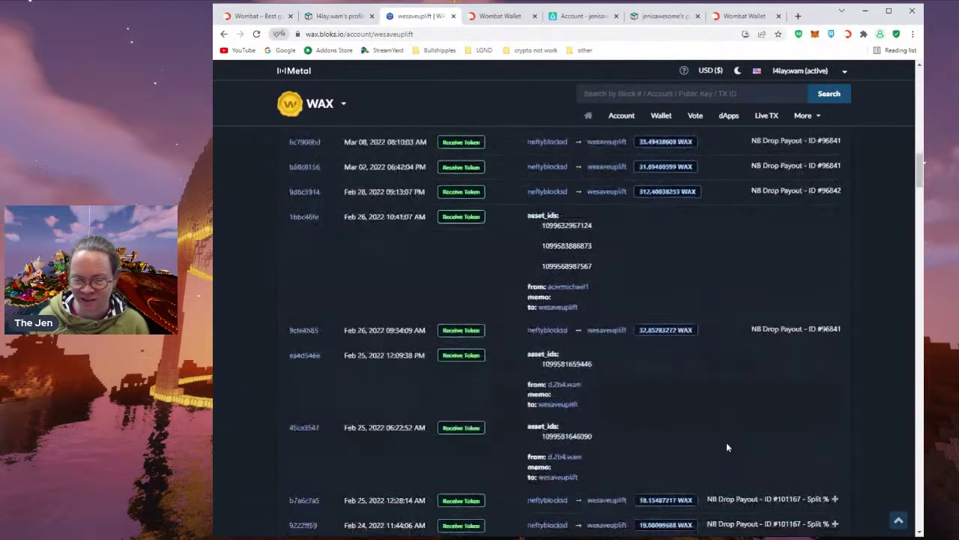
scroll(726, 447, down, 4)
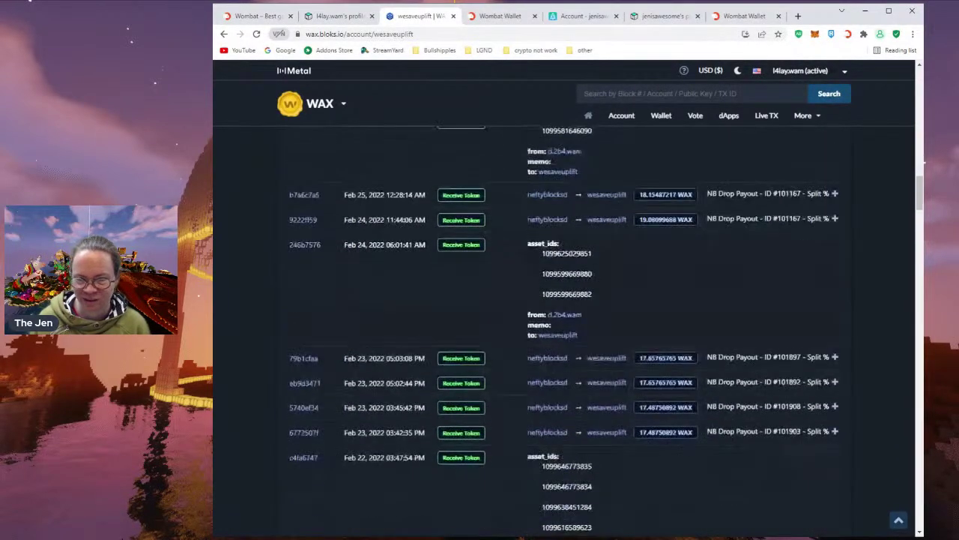
scroll(564, 333, down, 3)
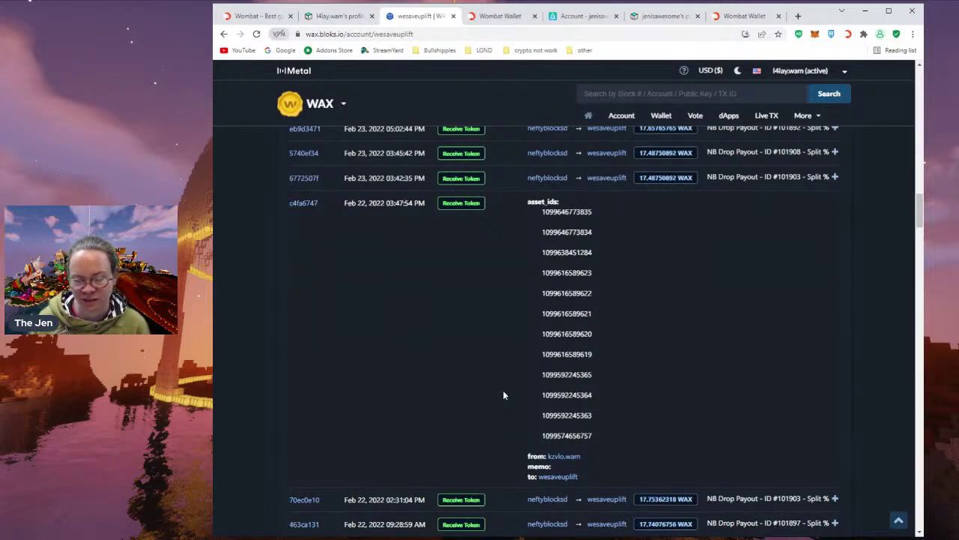
scroll(630, 356, down, 3)
scroll(626, 320, down, 15)
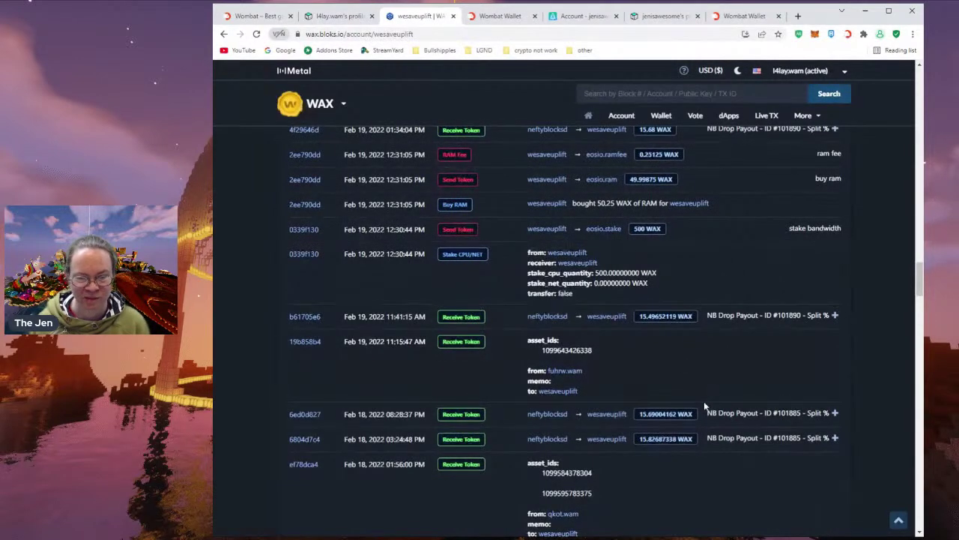
scroll(715, 361, down, 10)
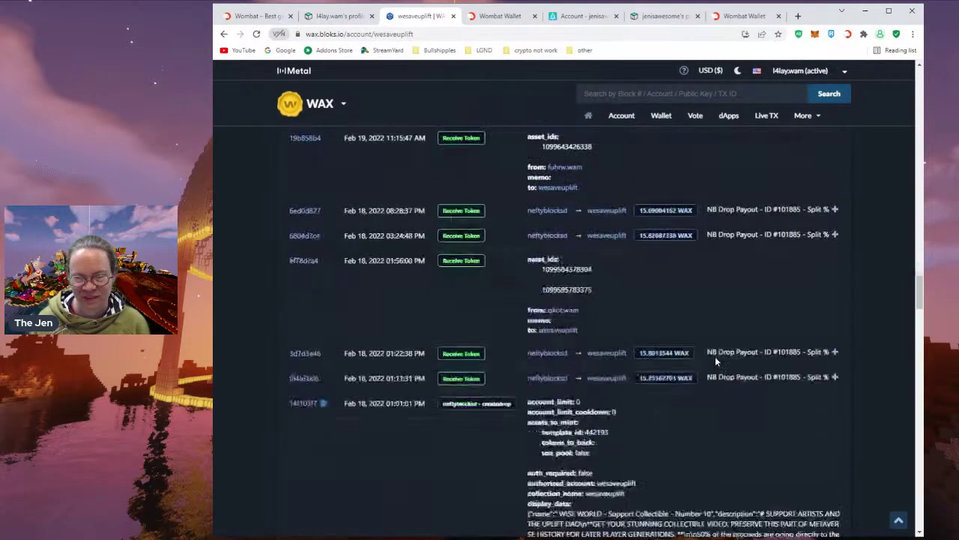
scroll(715, 362, down, 12)
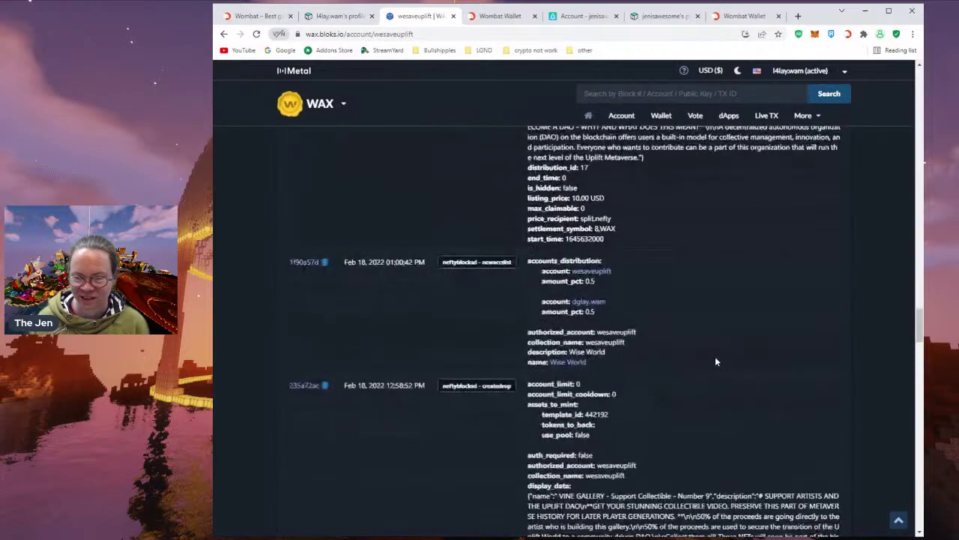
scroll(715, 361, up, 5)
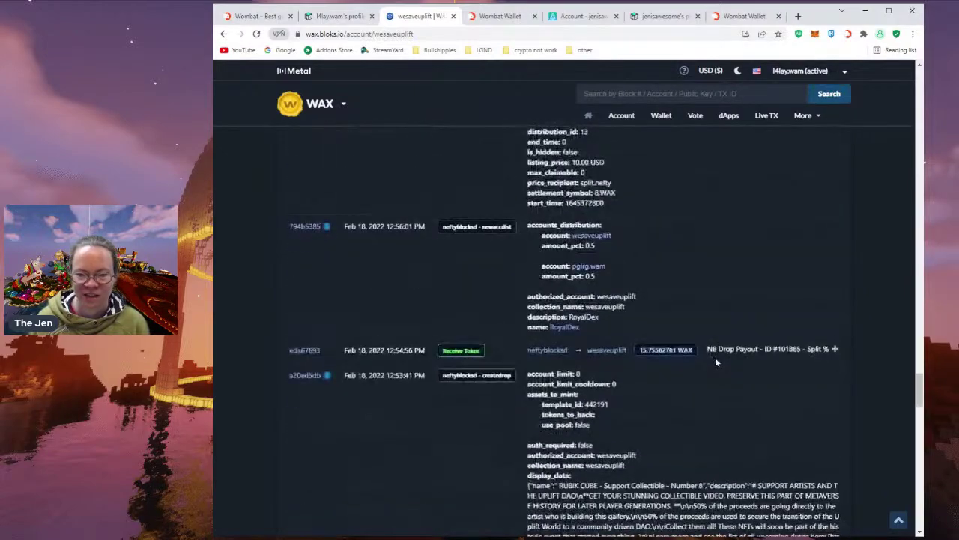
scroll(699, 344, up, 15)
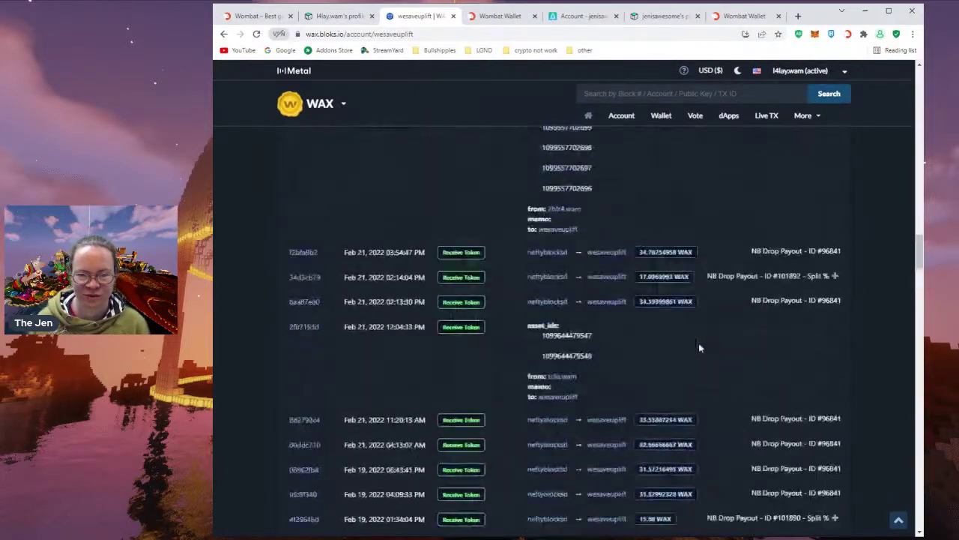
scroll(699, 345, up, 20)
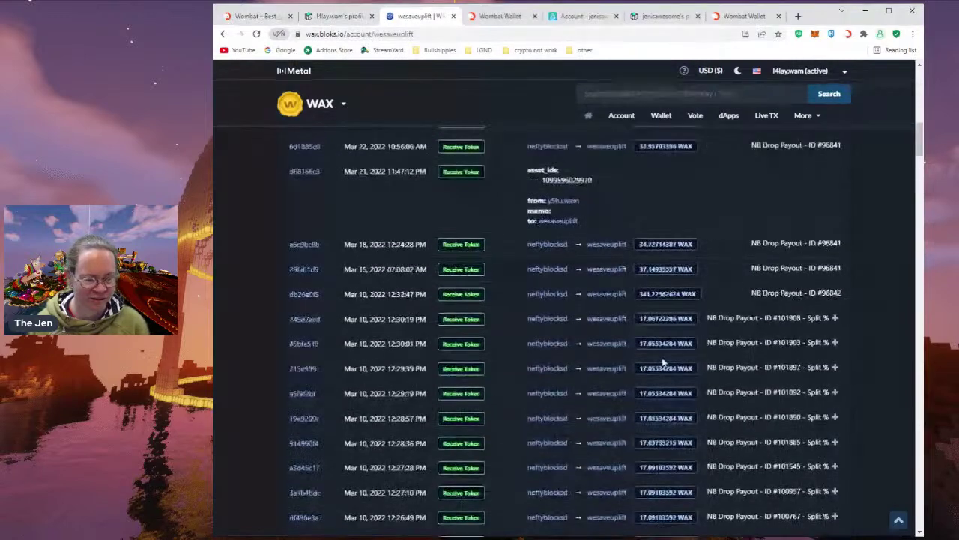
scroll(659, 349, up, 2)
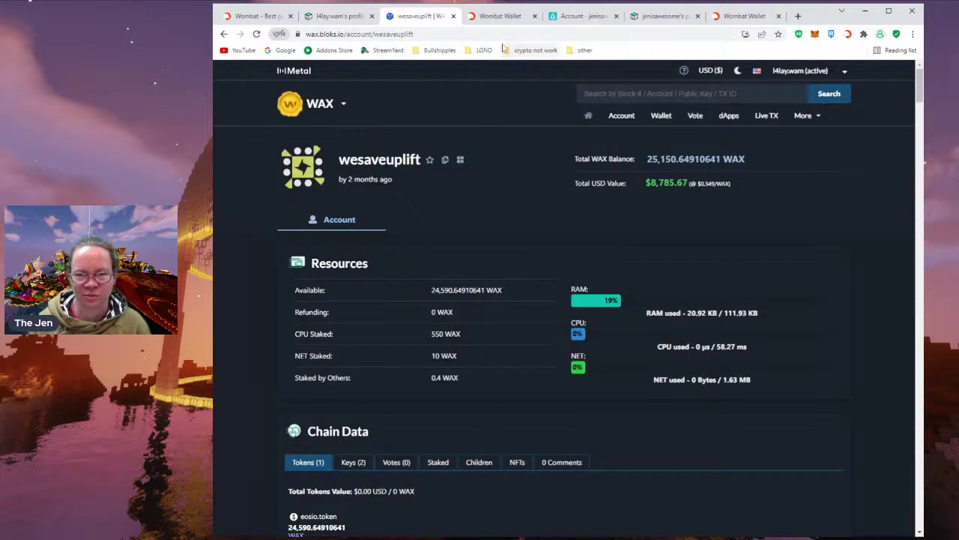
- Browse the getwombat.io homepage, then go to the Help Center at getwombat.io/help-center
click(254, 16)
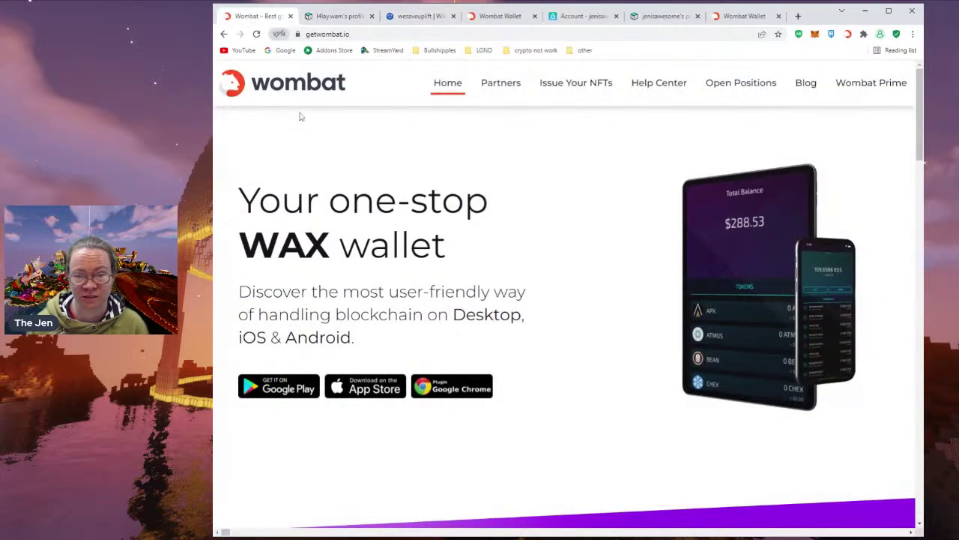
scroll(652, 311, down, 10)
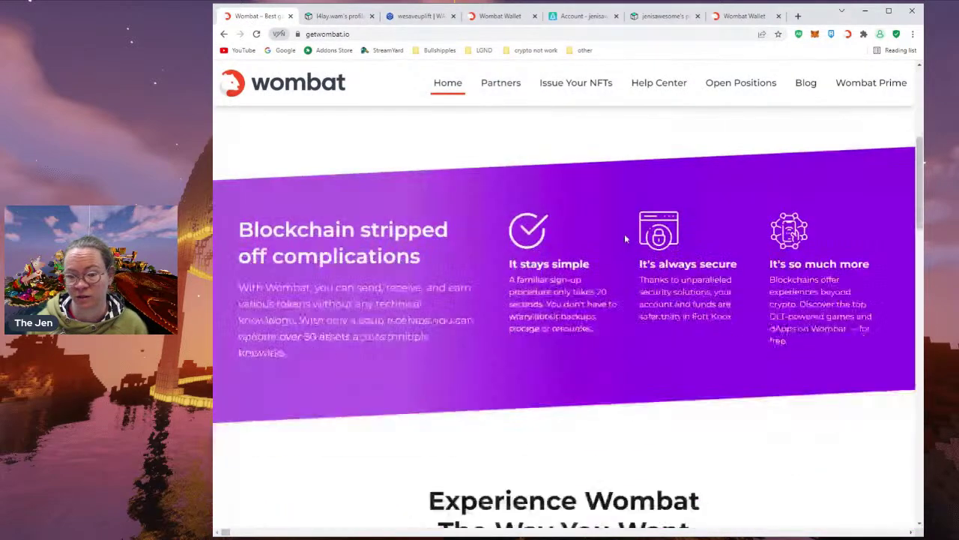
scroll(692, 359, down, 10)
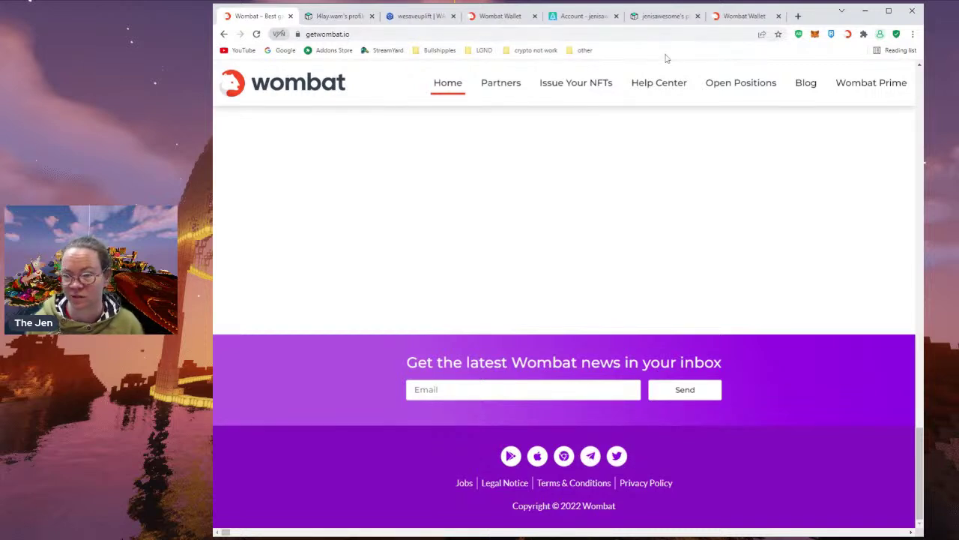
click(661, 84)
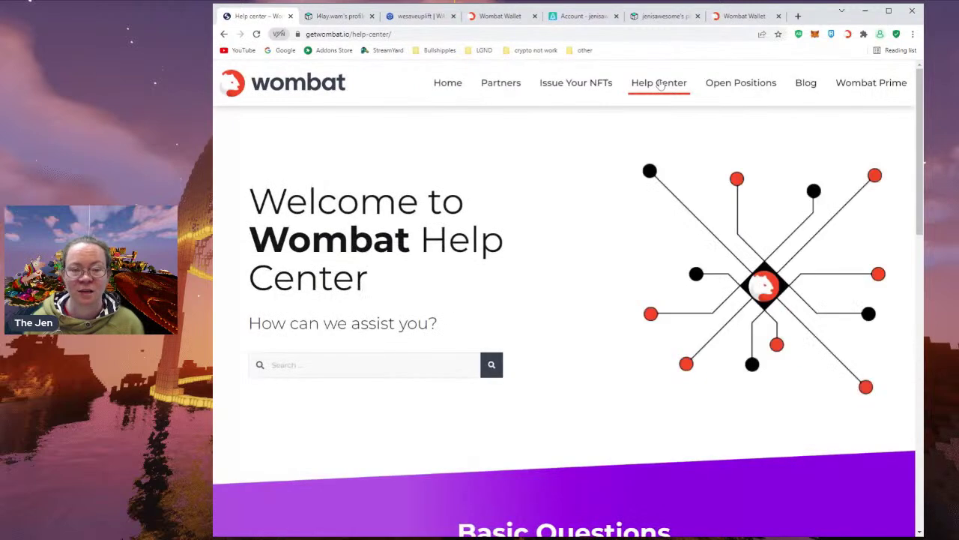
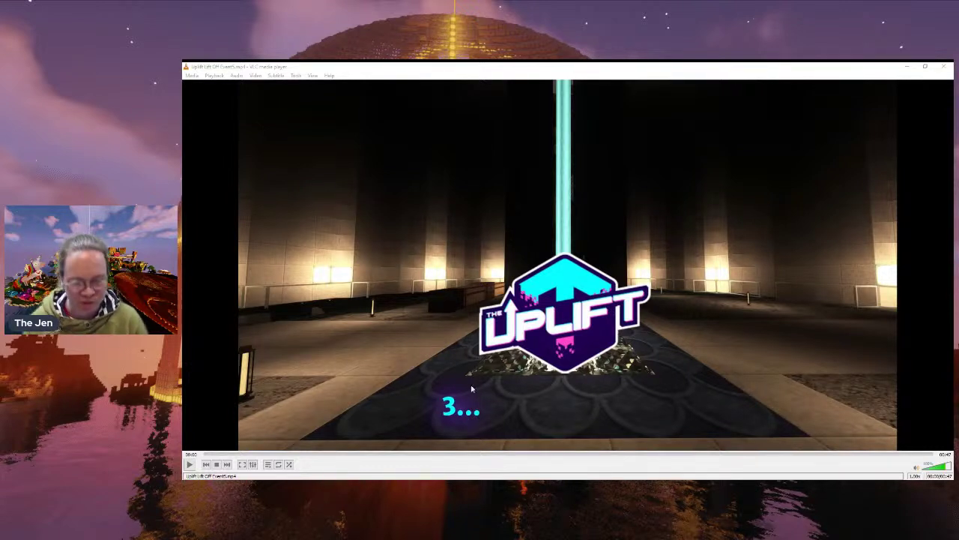
- Play the Uplift Lift Off promo video in VLC through to the NeftyBlocks drop page
click(601, 416)
click(190, 464)
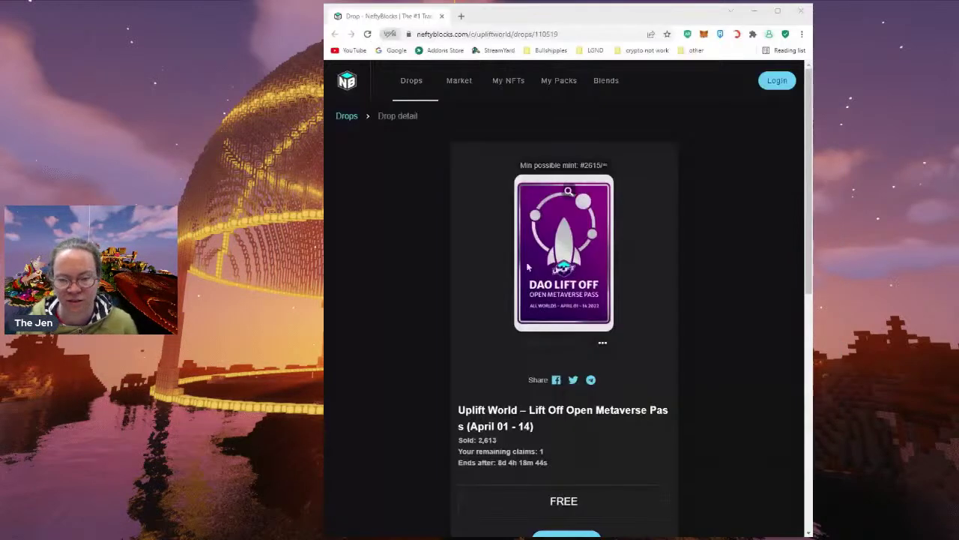
- Widen the browser, scroll through the Lift Off Open Metaverse Pass drop details, then close the browser
click(458, 34)
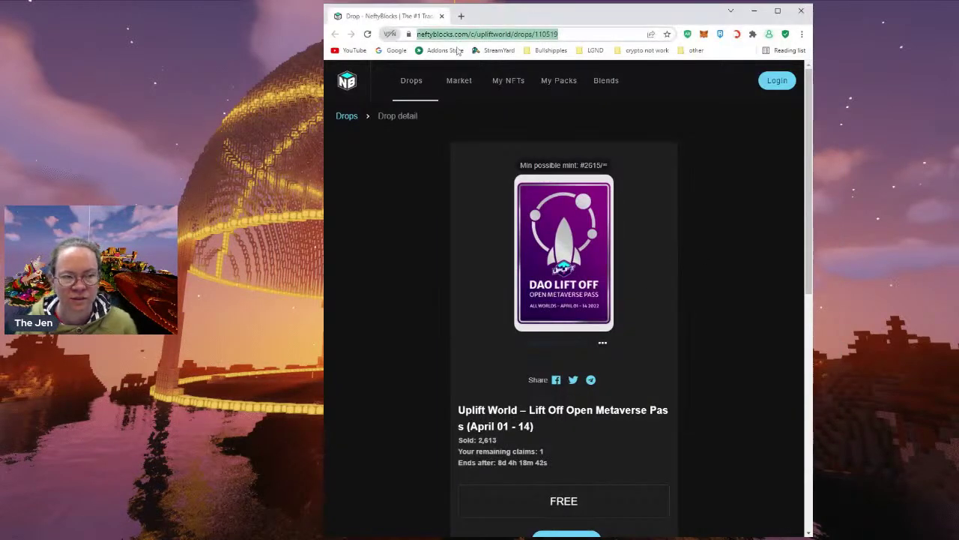
drag(324, 303, 185, 301)
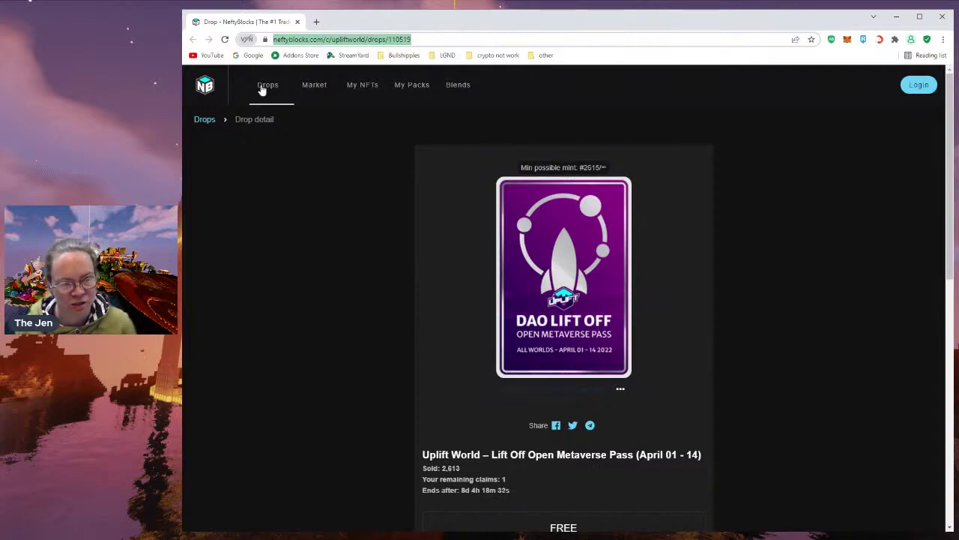
scroll(645, 249, down, 2)
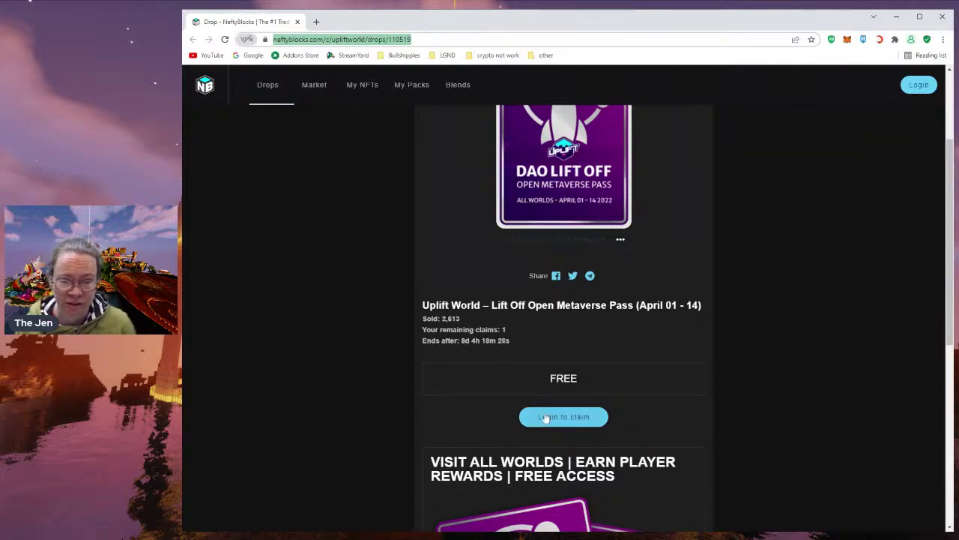
scroll(799, 386, down, 6)
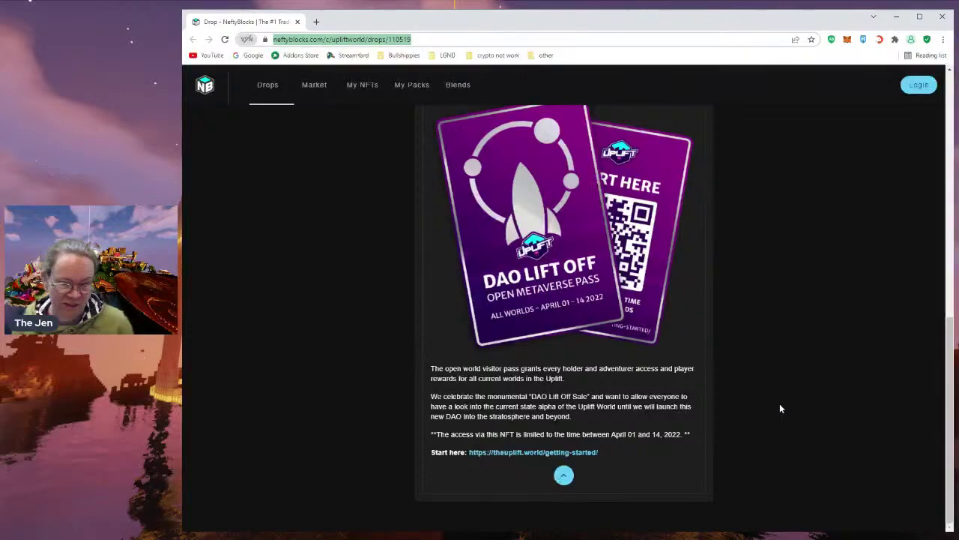
scroll(779, 408, up, 3)
scroll(776, 408, down, 3)
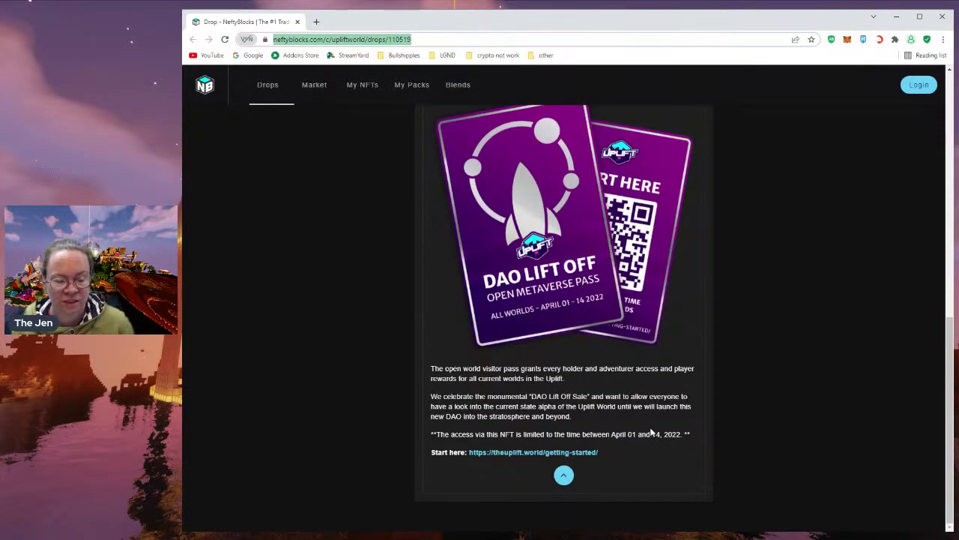
scroll(647, 423, up, 10)
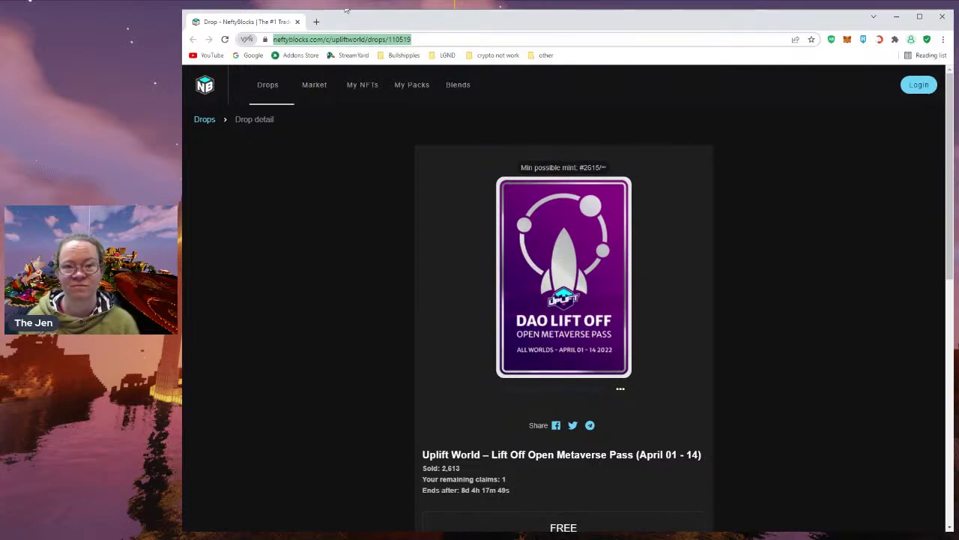
click(944, 18)
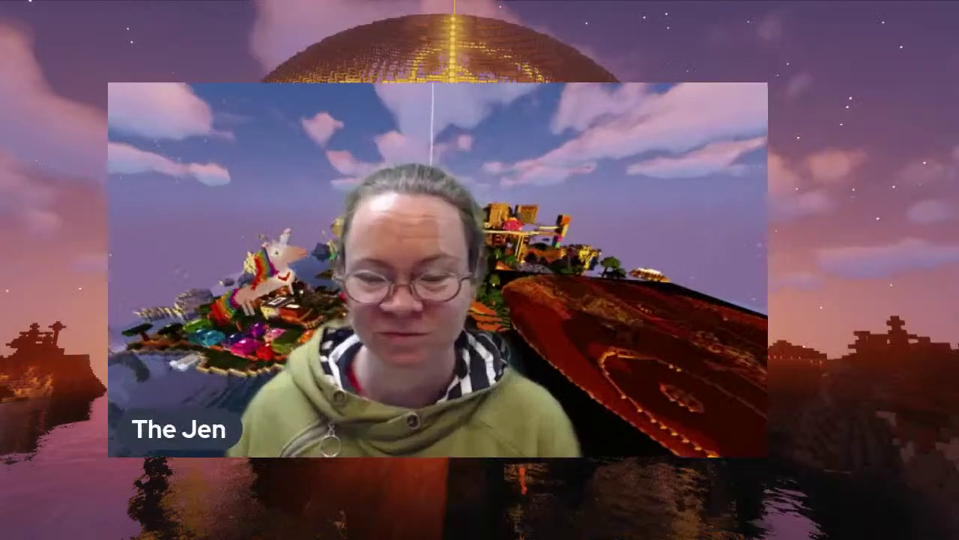